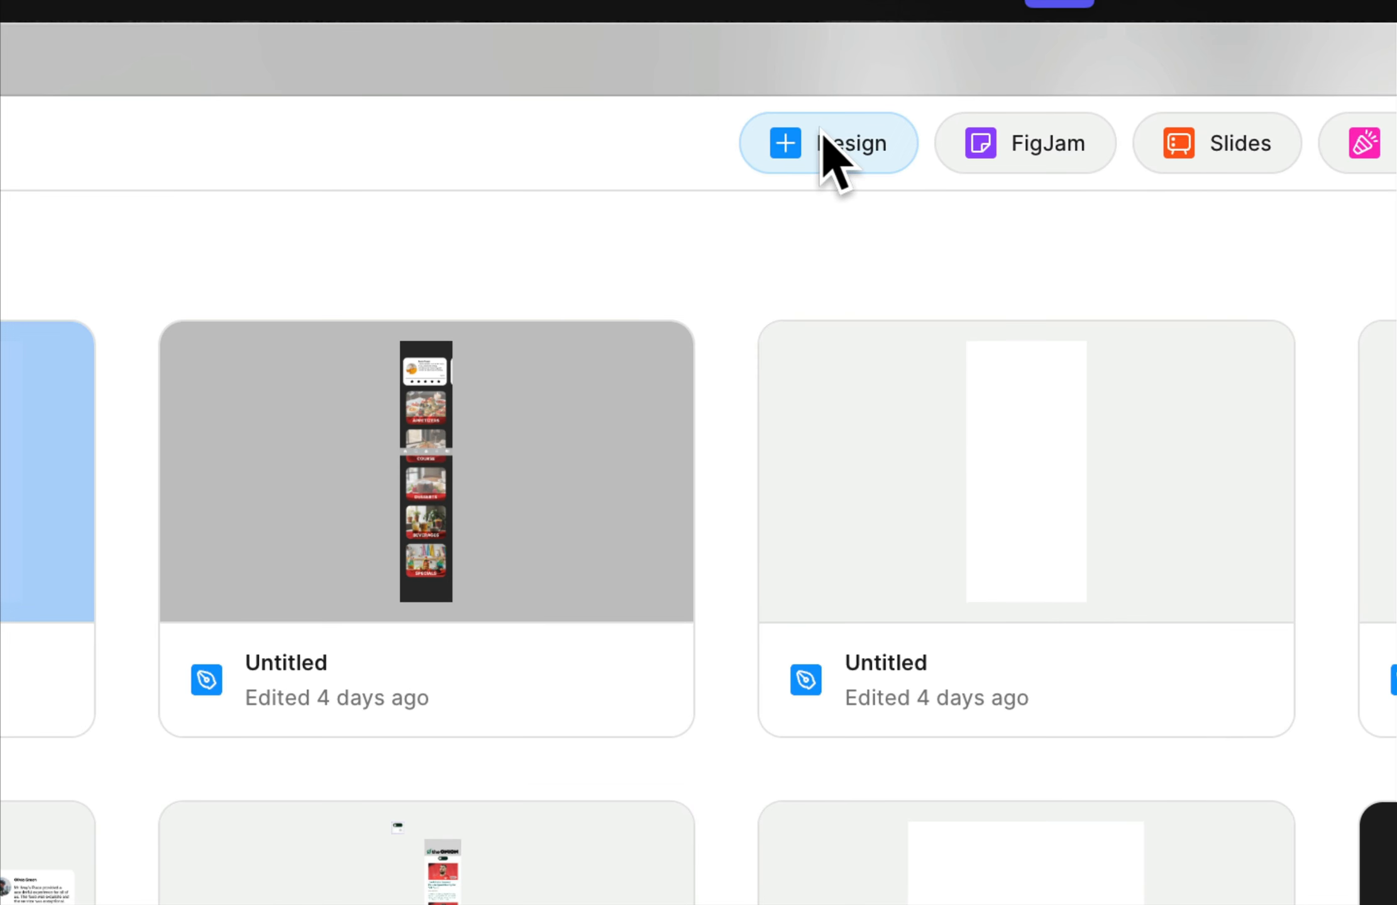
Create a new design file and add a Surface Pro 8 frame (1440 × 960).
left_click(822, 133)
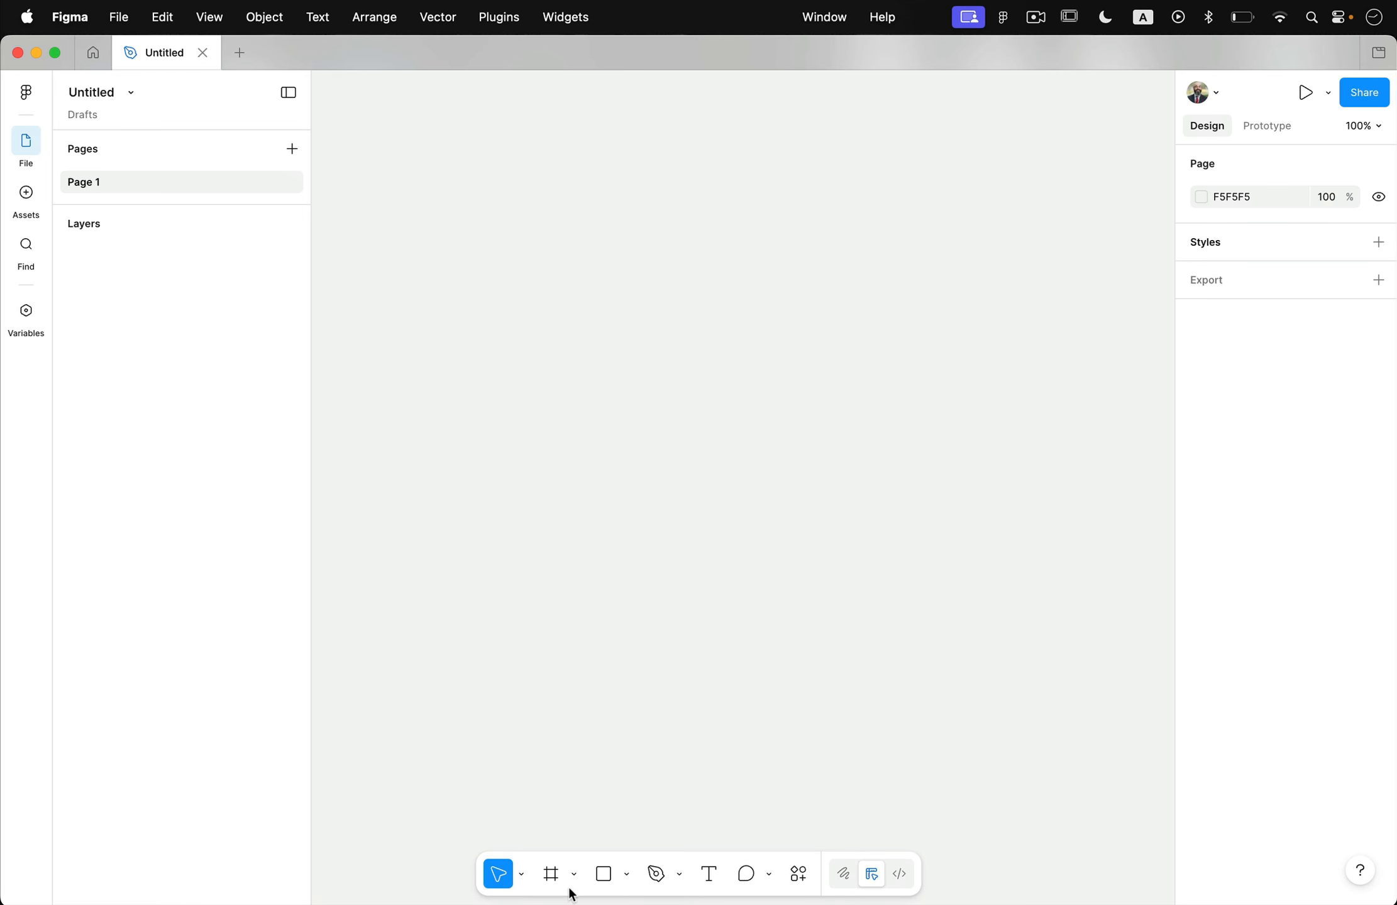
left_click(557, 881)
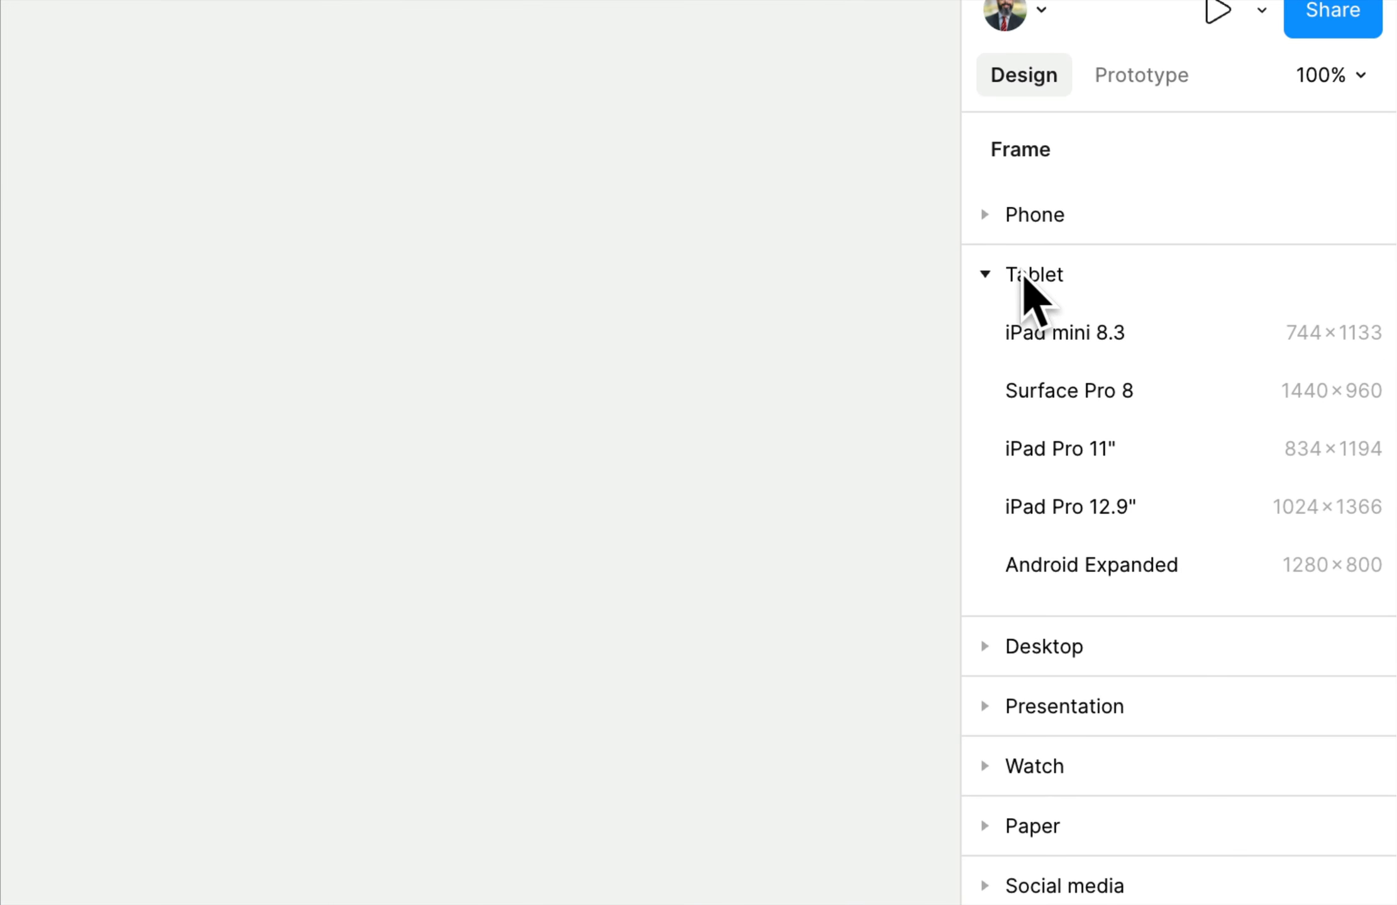
left_click(1104, 395)
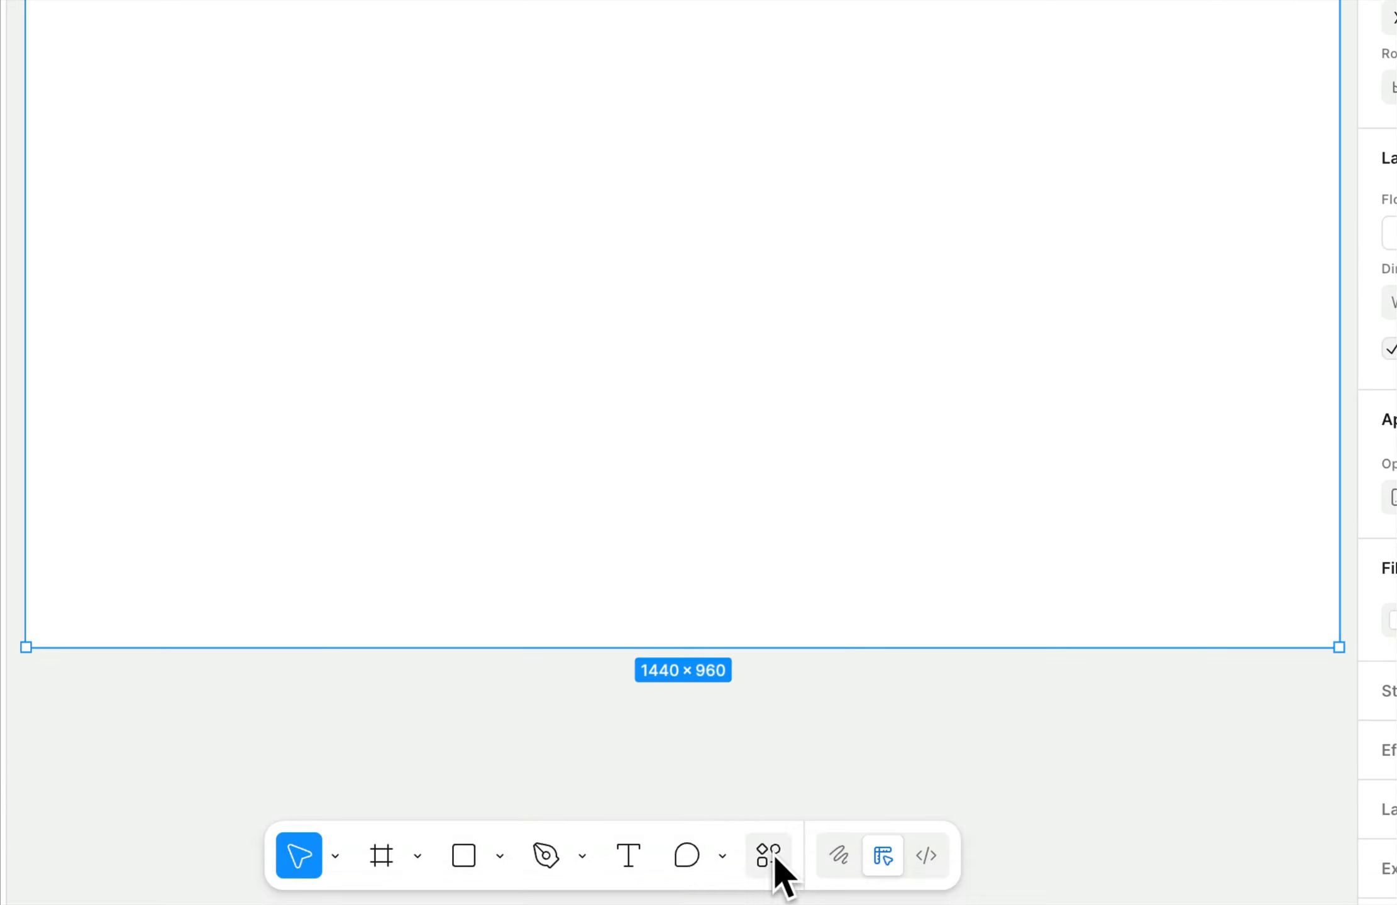
Run the Iconify plugin.
left_click(799, 874)
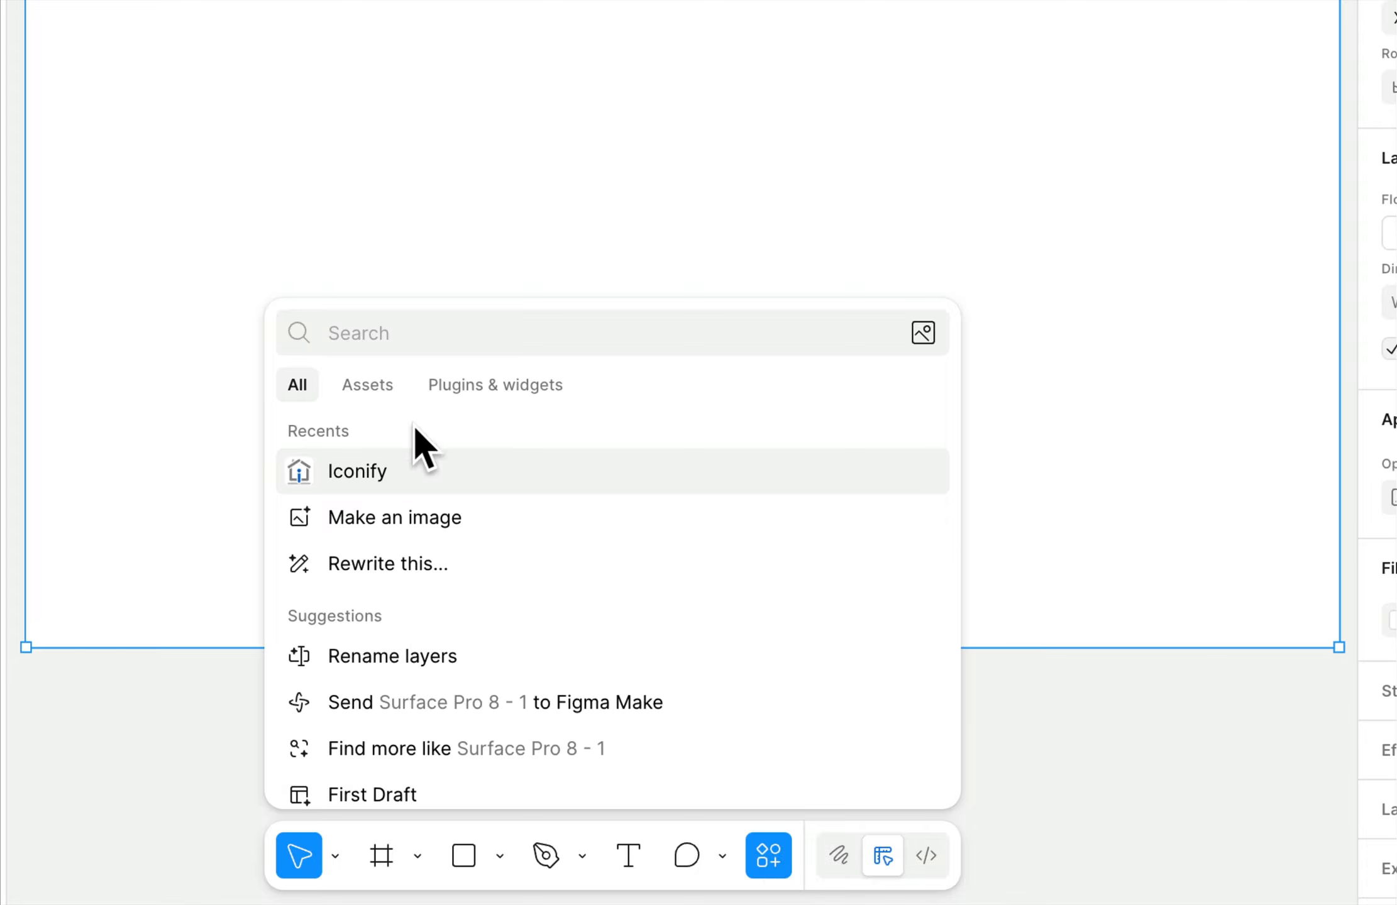
left_click(486, 371)
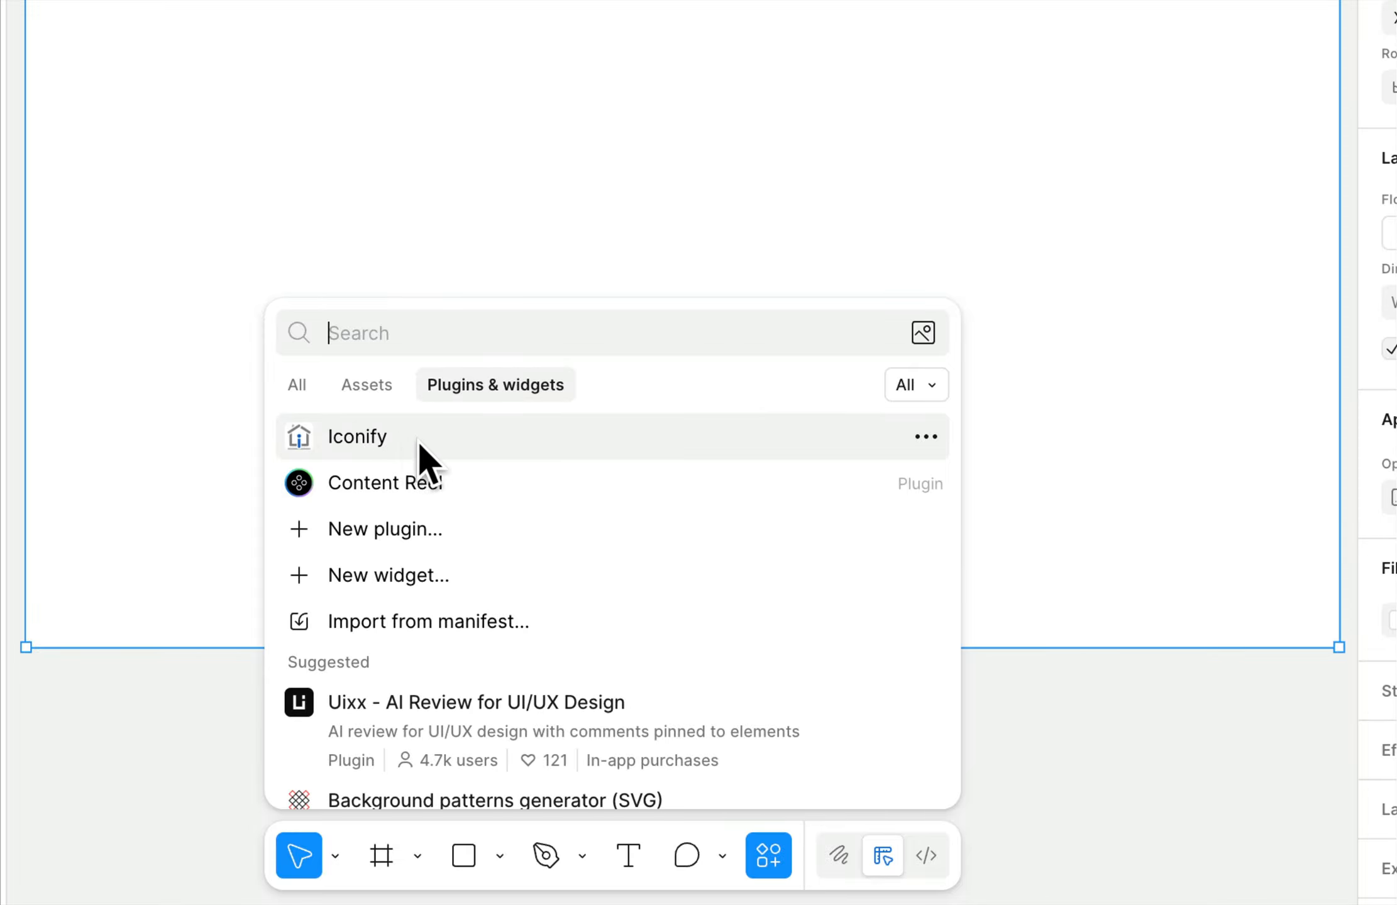
left_click(397, 440)
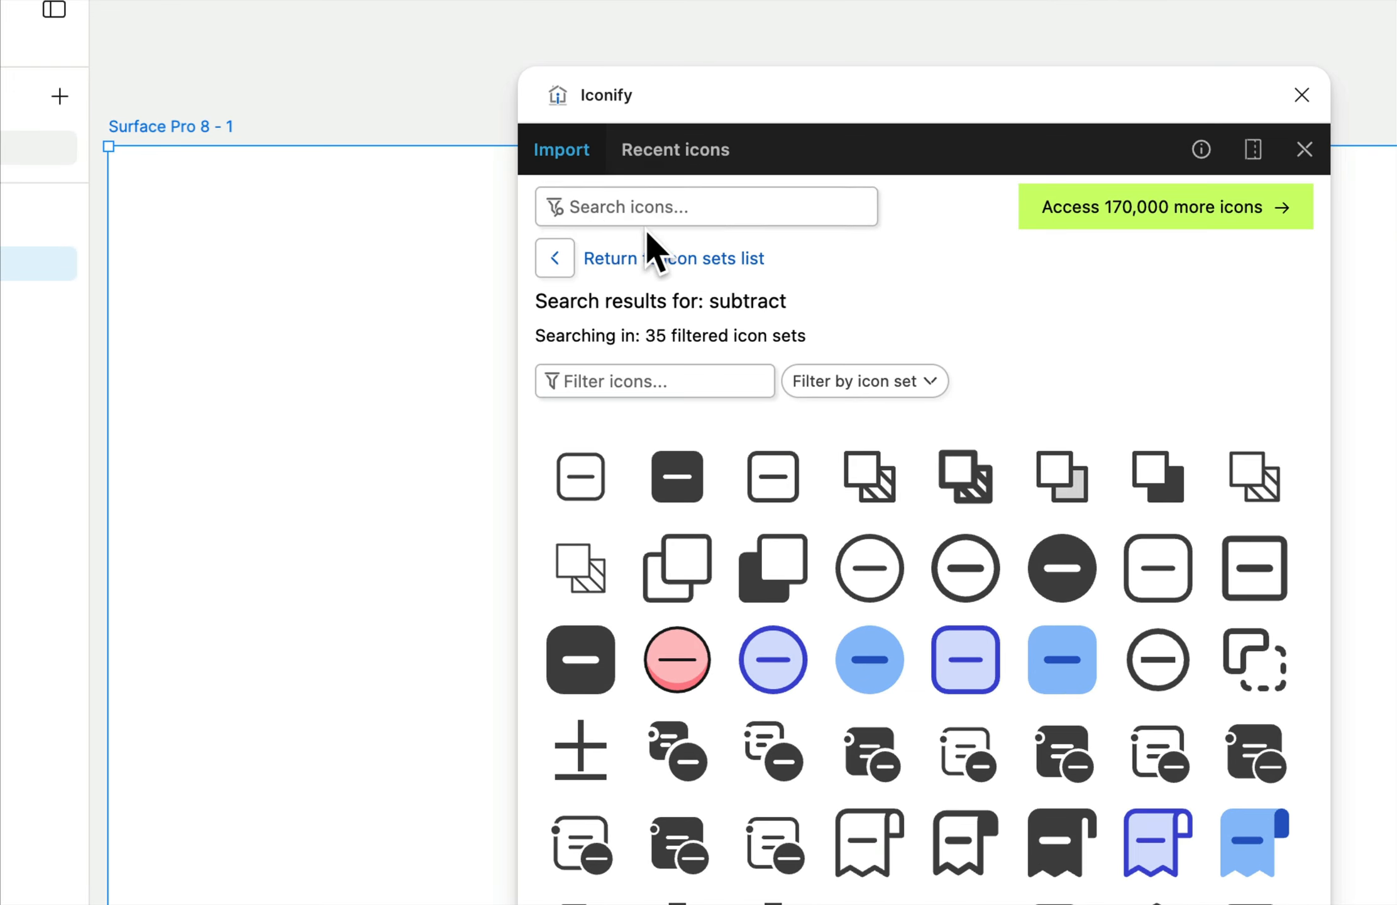
Search Iconify for "addition" and place the solid circle plus icon on the frame.
left_click(643, 218)
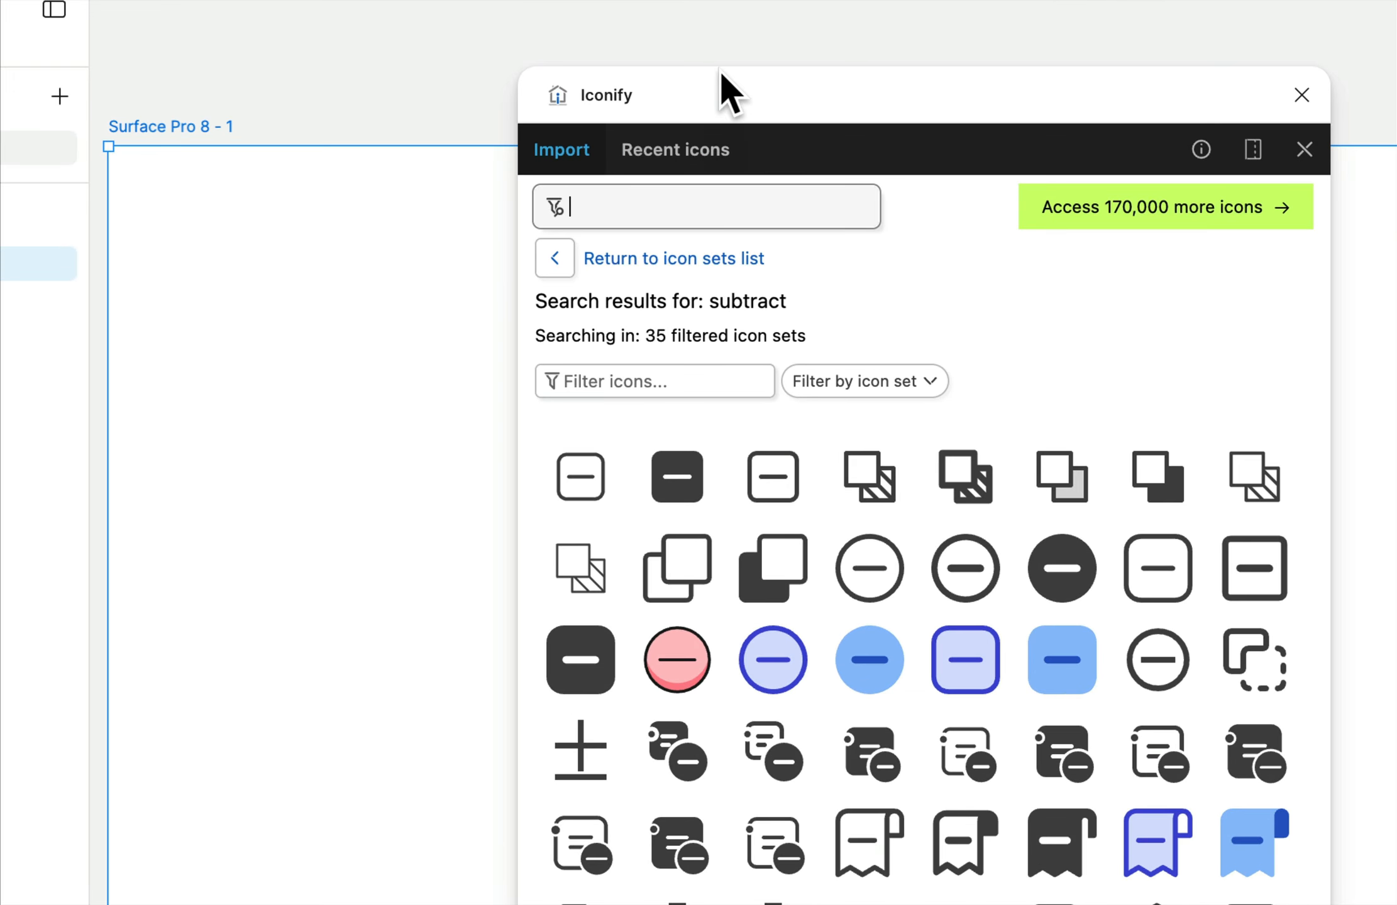
type("addition")
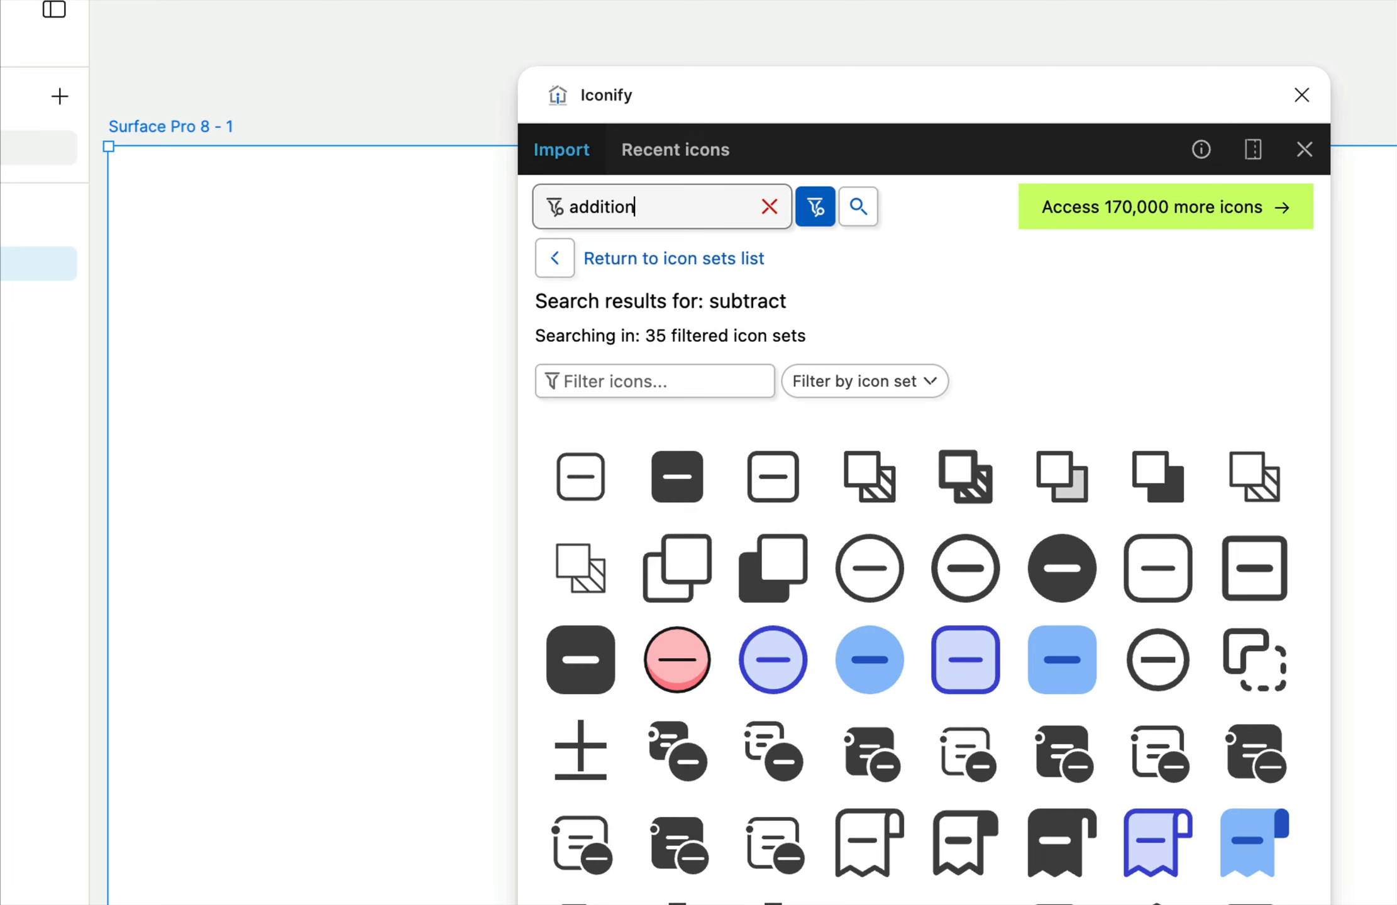
key("Return")
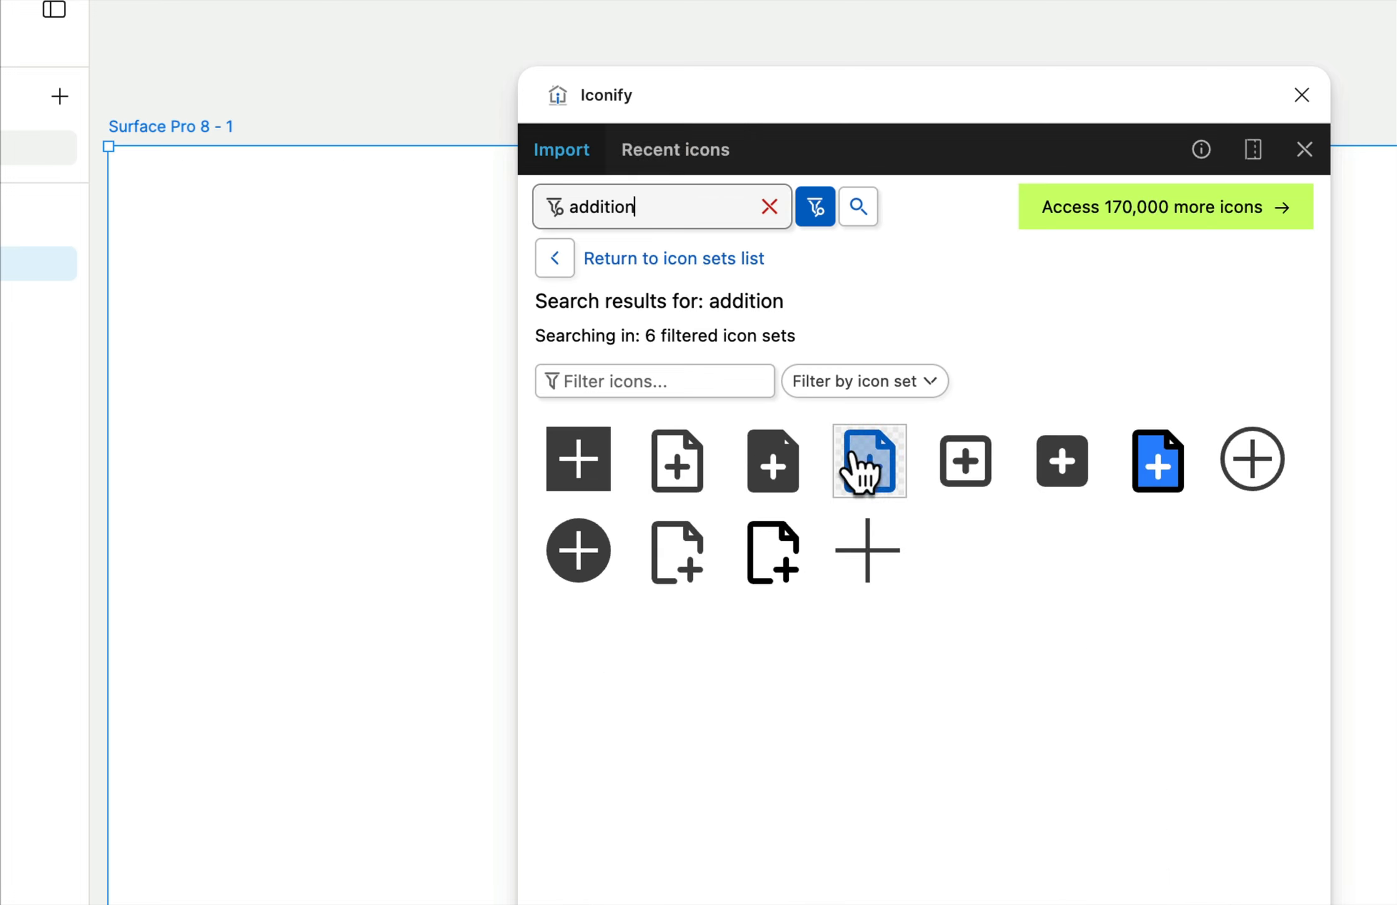
left_click(578, 547)
left_click_drag(584, 553, 261, 503)
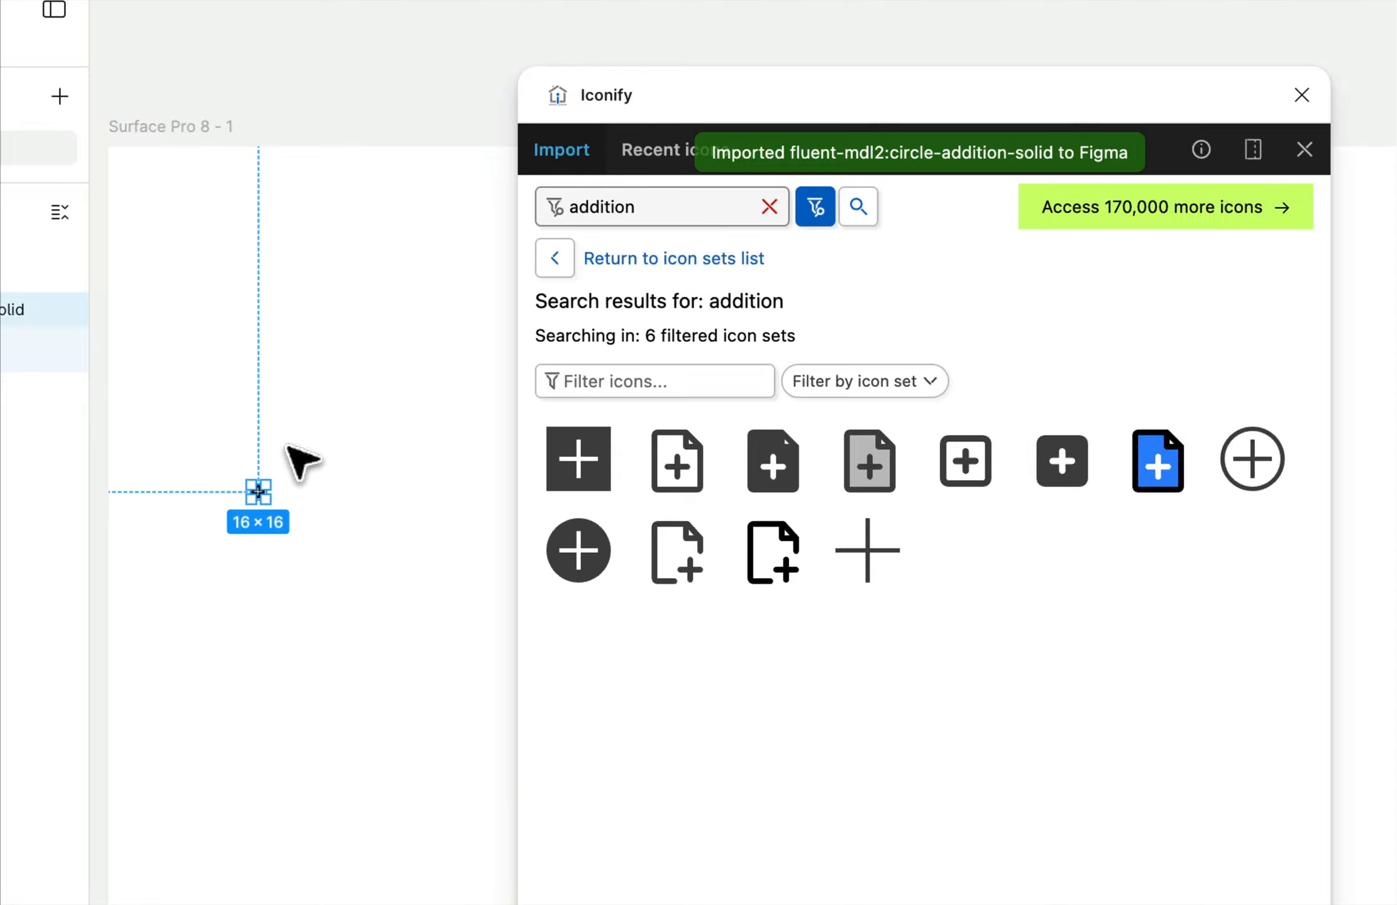
Search Iconify for "subtraction", place the solid circle minus icon beside the plus icon and close the plugin.
double_click(683, 206)
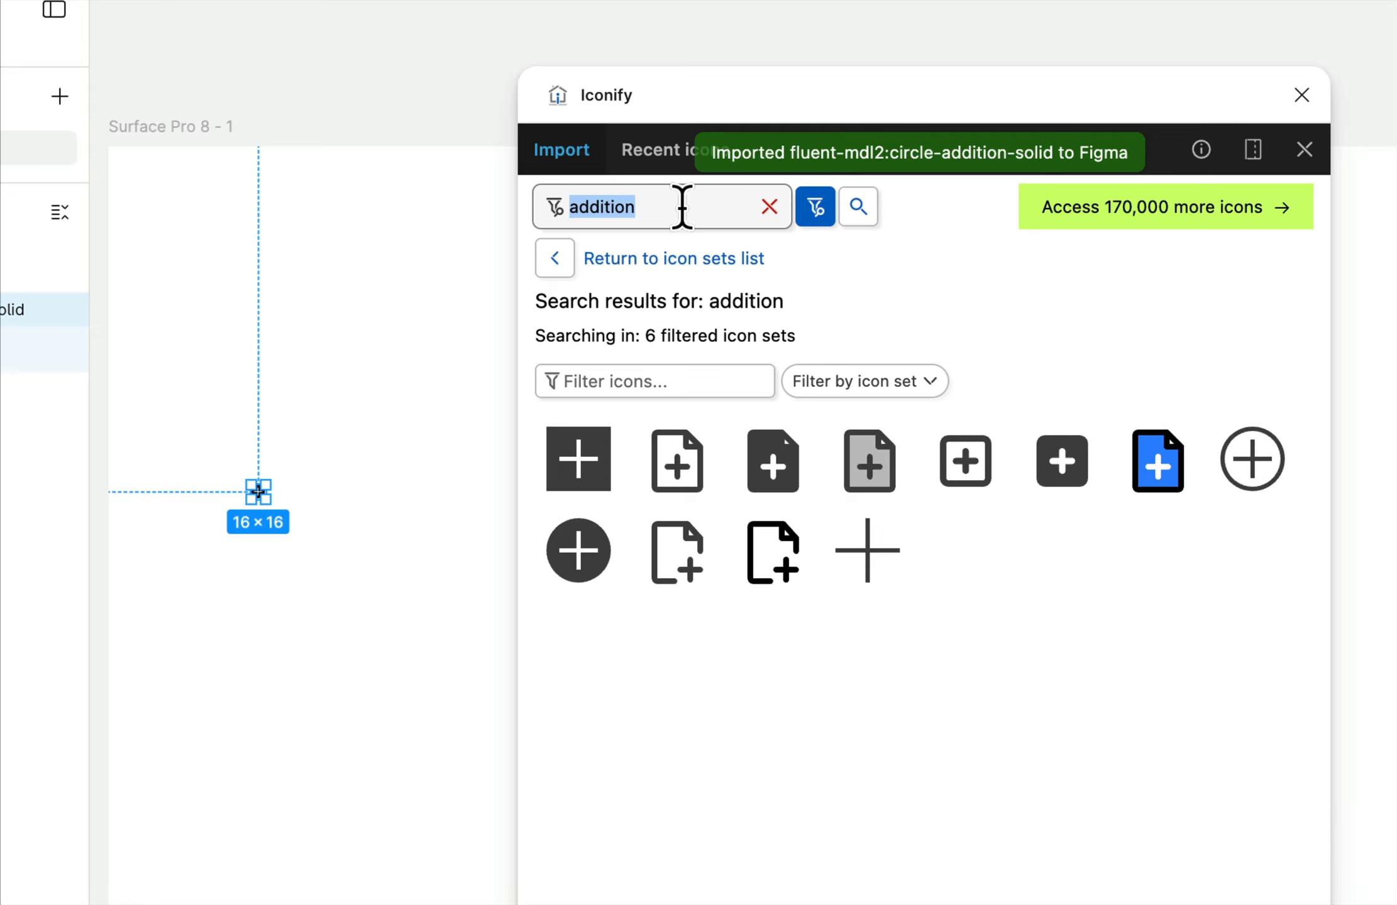
type("subtra")
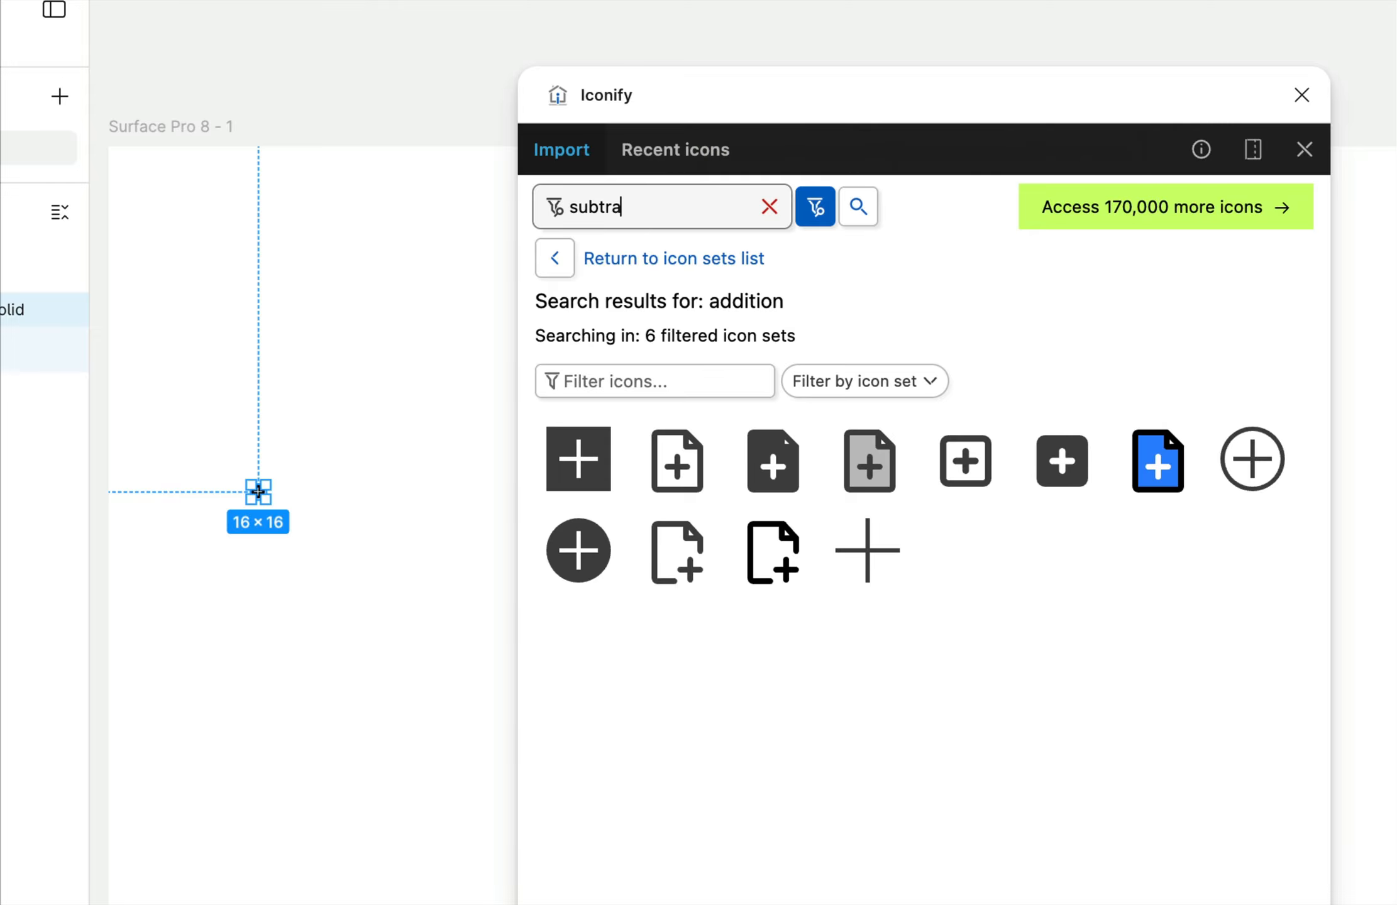
type("ction")
key("Return")
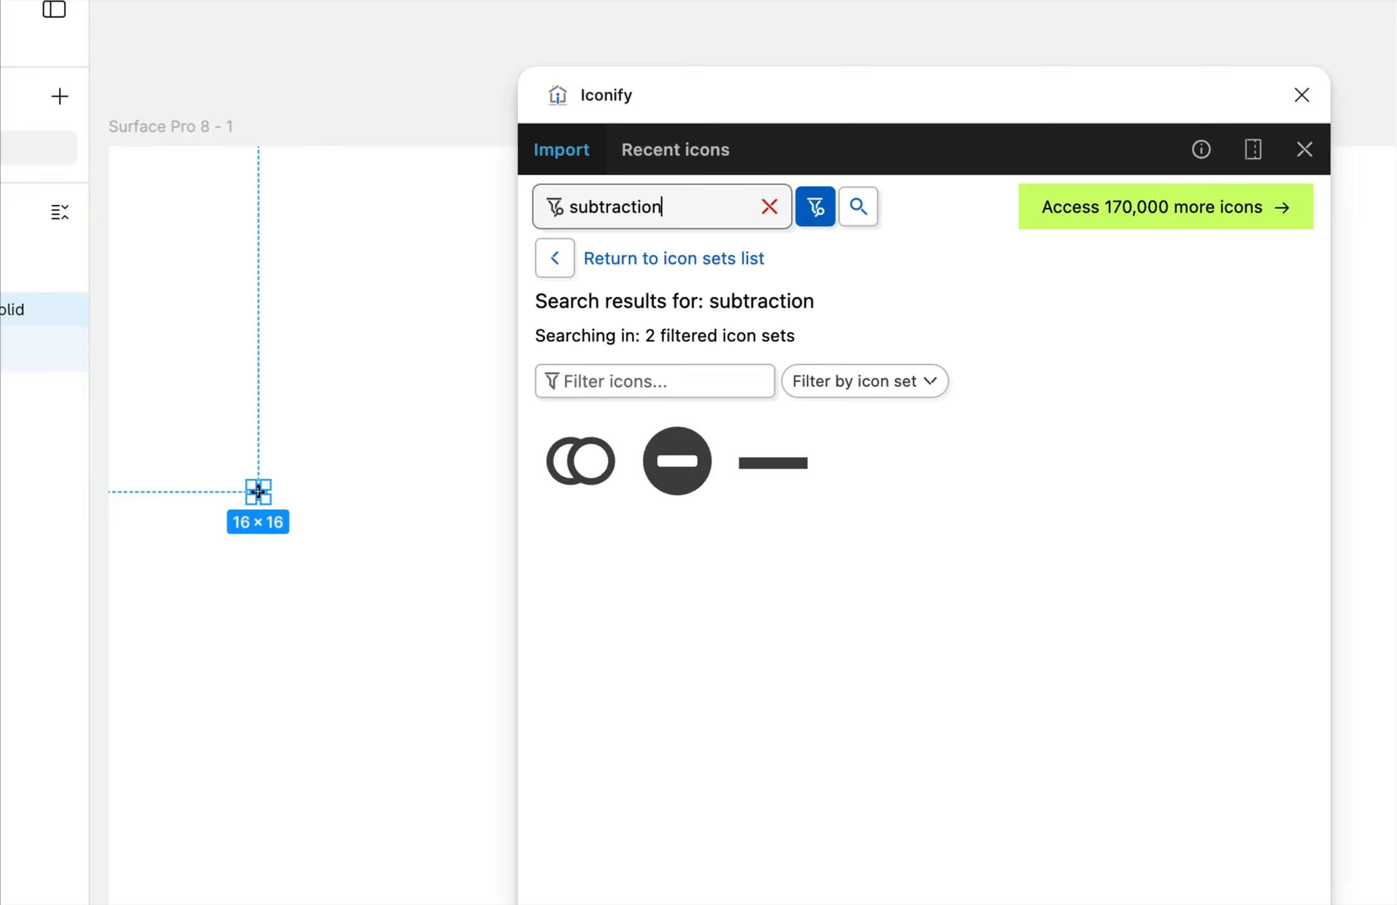
left_click_drag(670, 475, 389, 521)
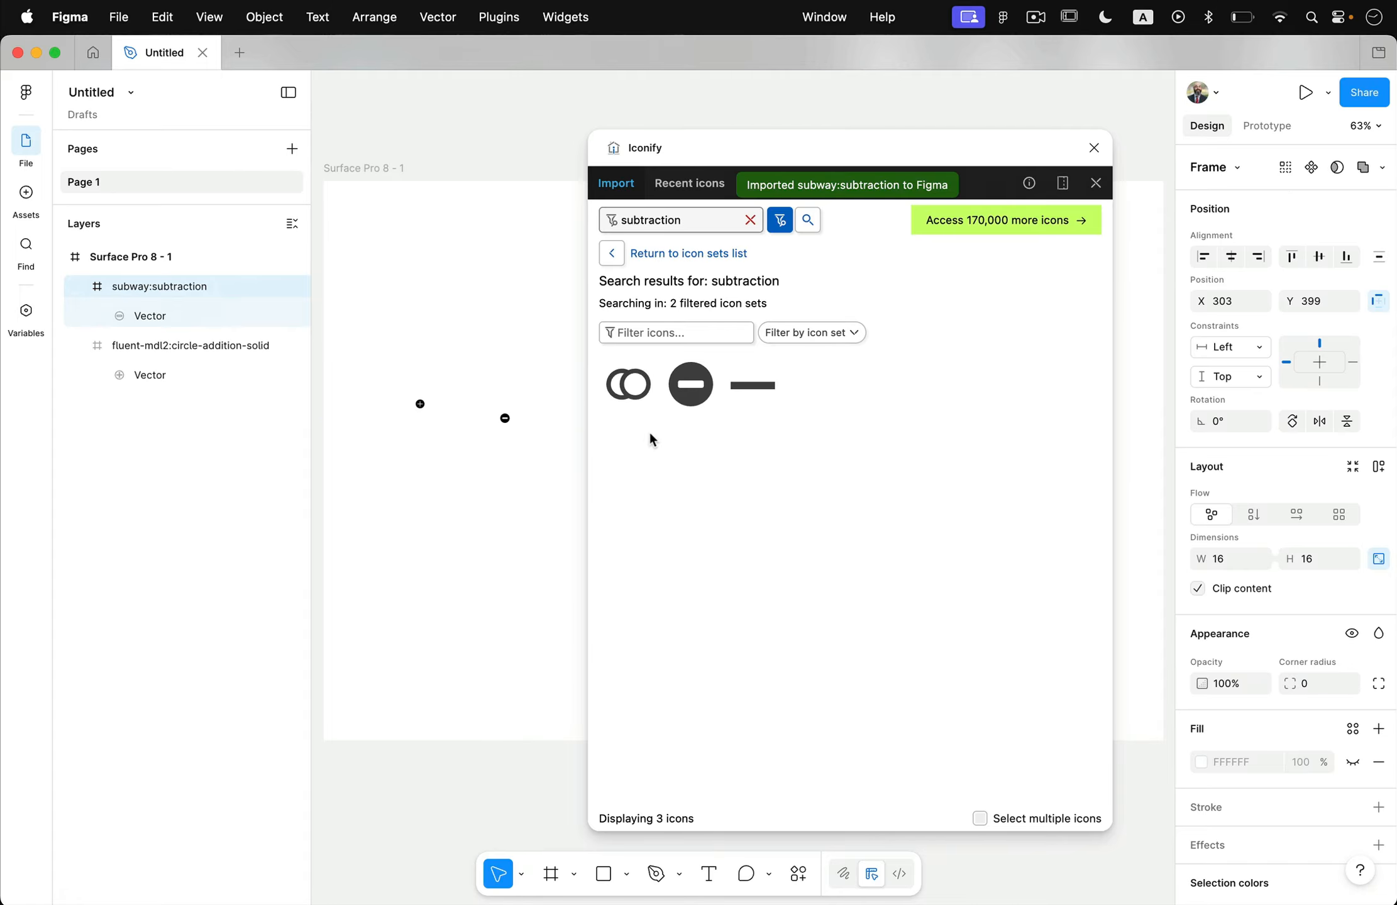
left_click(1094, 148)
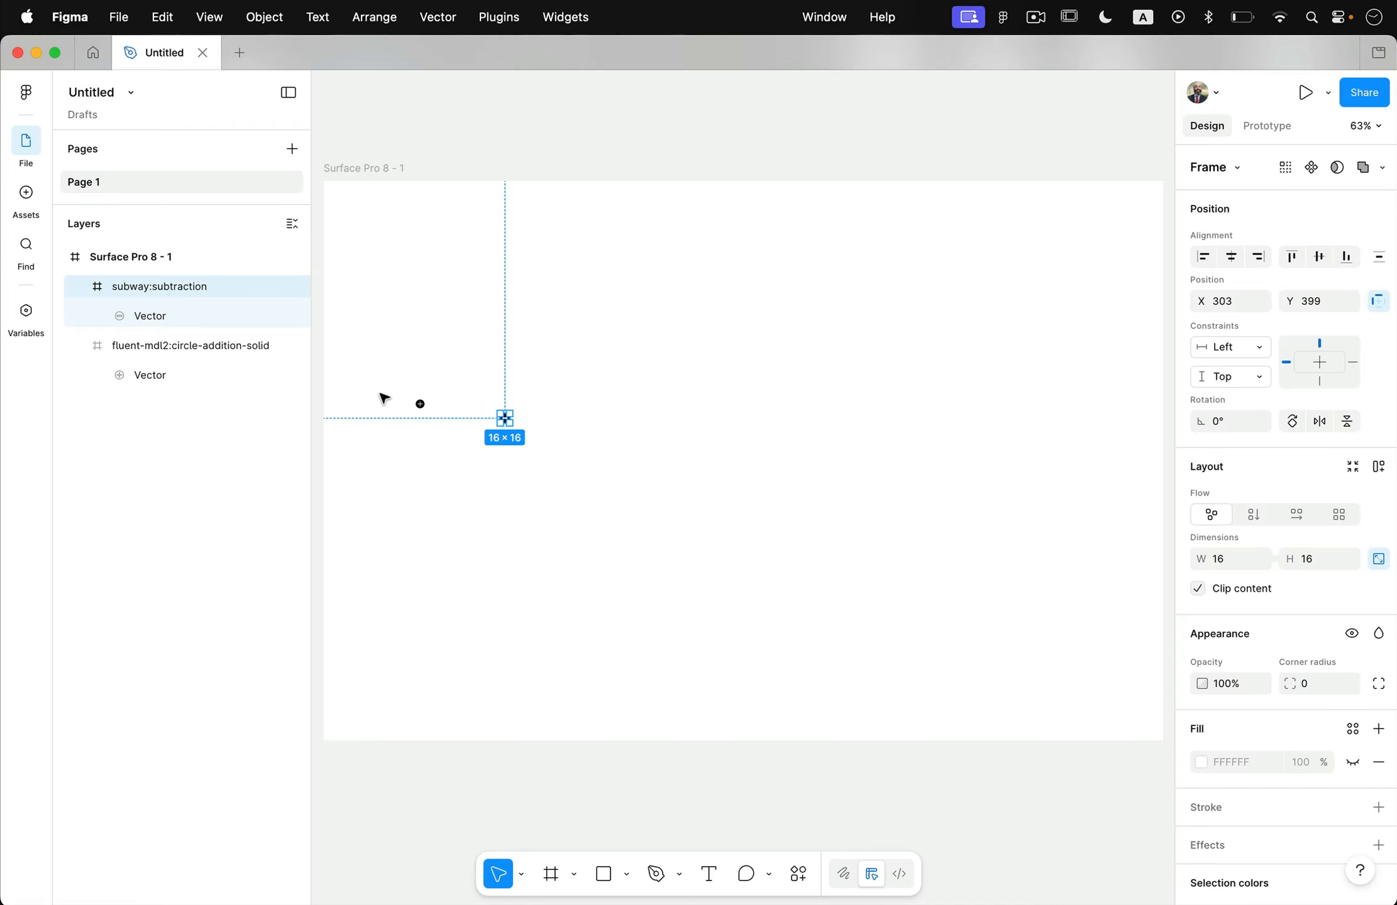
Resize the plus and minus icons together to 48 × 48.
left_click_drag(385, 398, 542, 499)
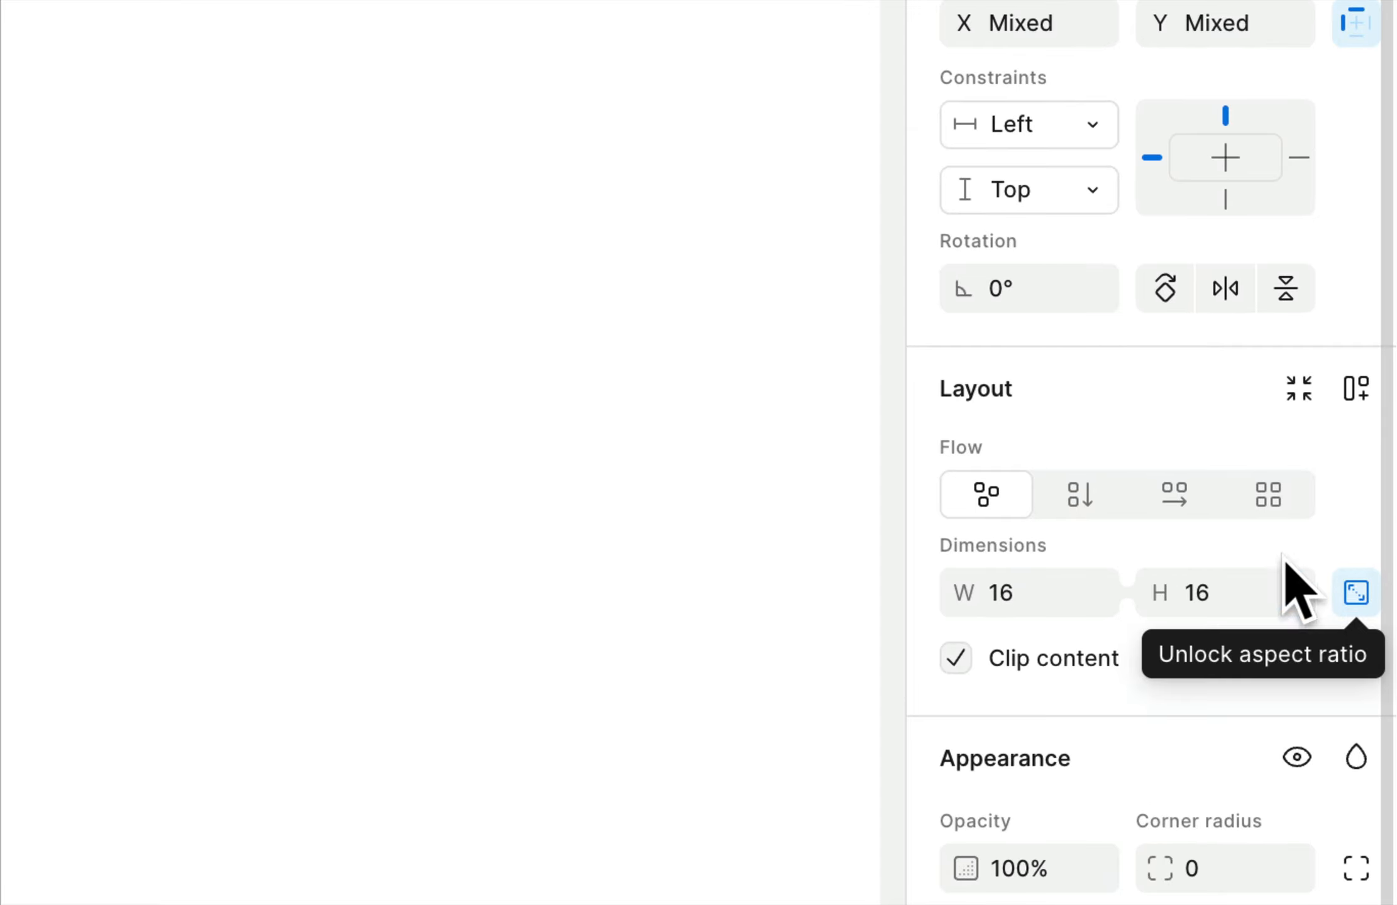
left_click(1036, 597)
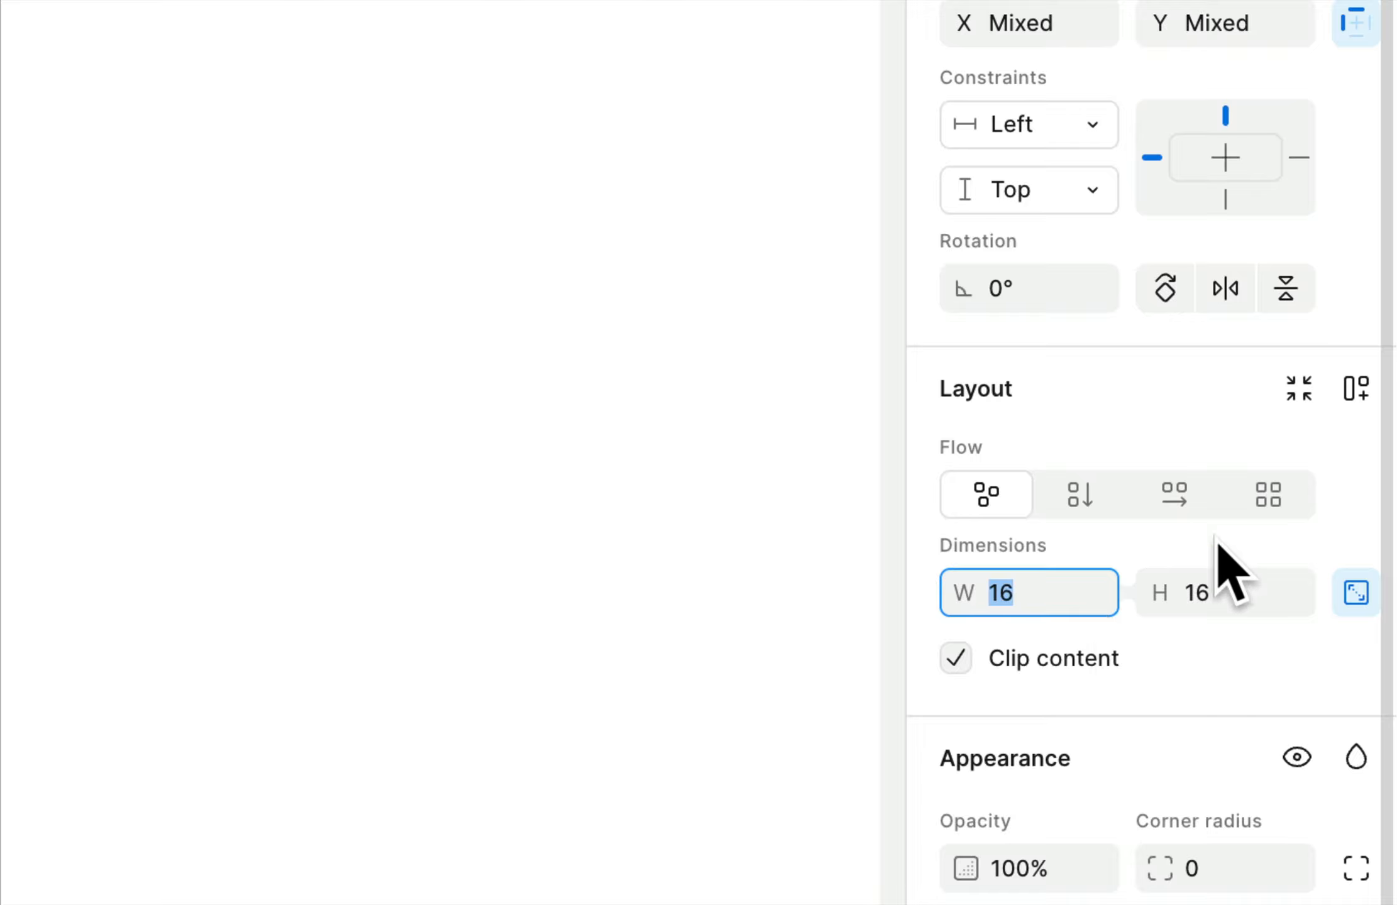
type("48")
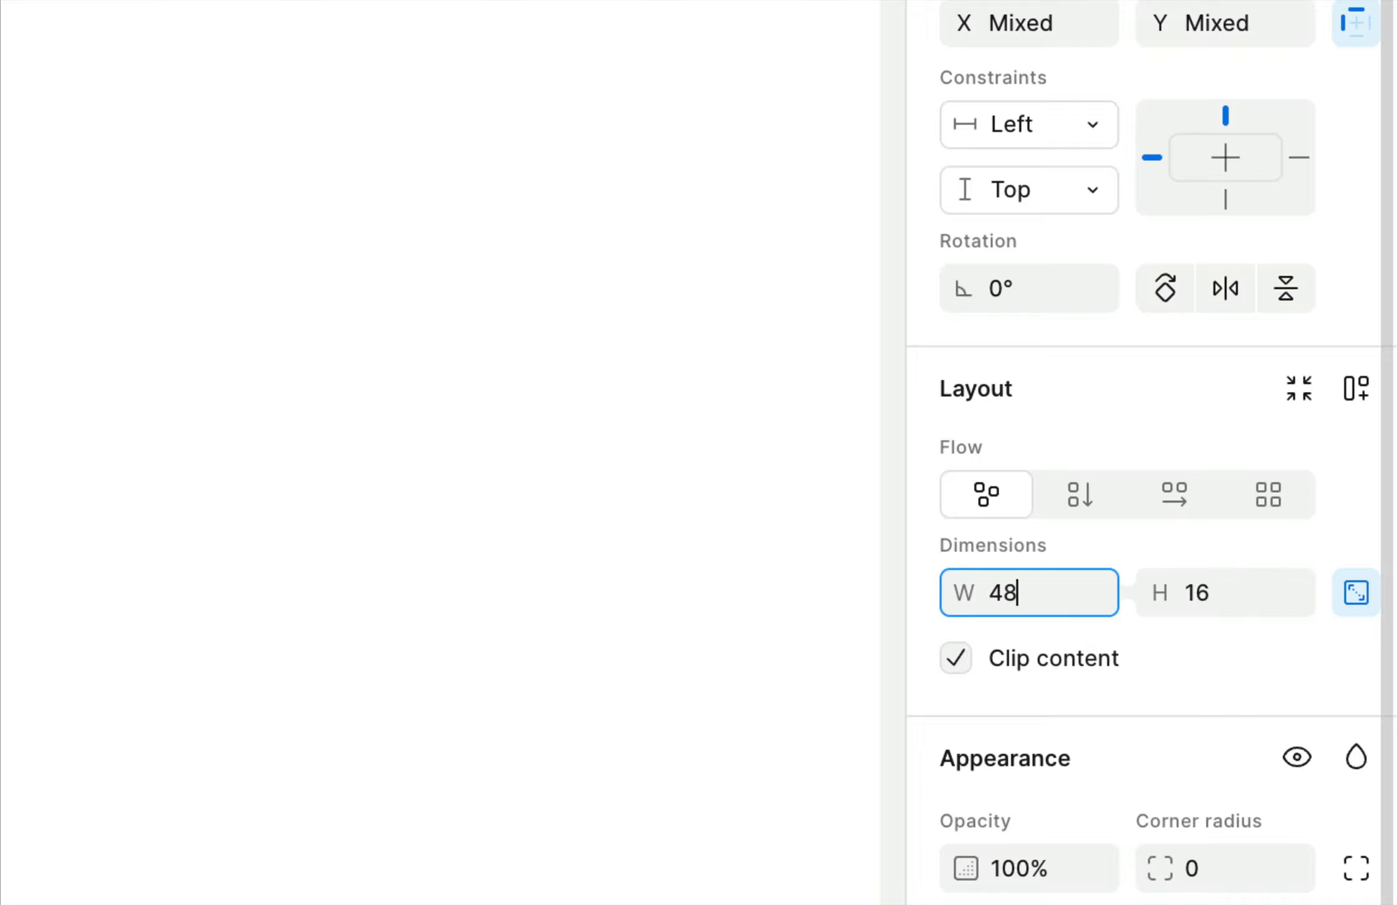
key("Tab")
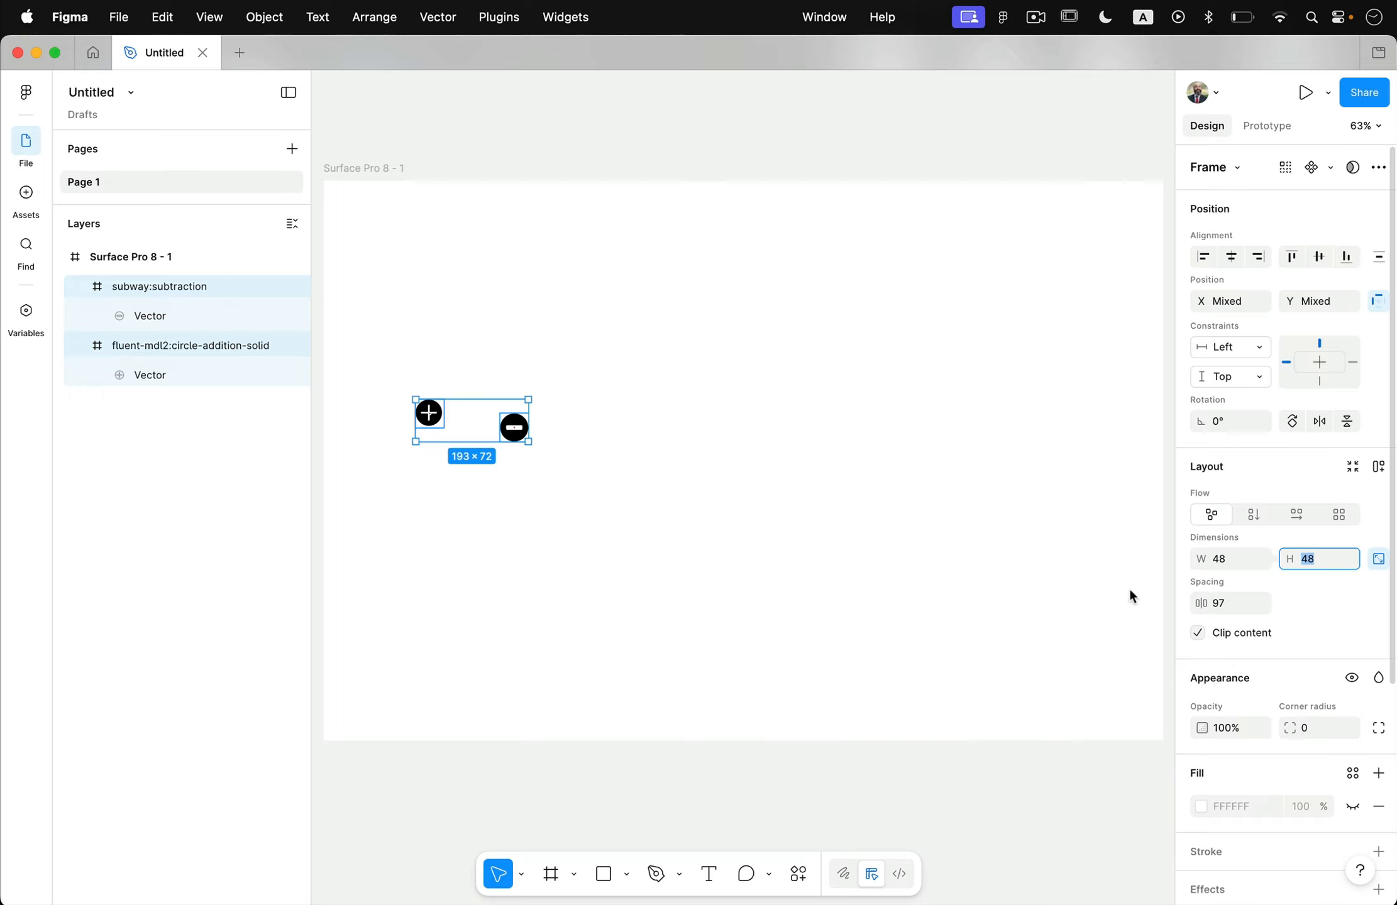
Arrange the icons in a level row at Y 375, with the plus at X 141 and the minus at X 341.
left_click(564, 487)
mouse_move(520, 438)
left_mouse_down()
mouse_move(564, 434)
mouse_move(538, 421)
left_mouse_up()
scroll(453, 450, "up", 5)
scroll(452, 448, "up", 3)
scroll(453, 449, "left", 4)
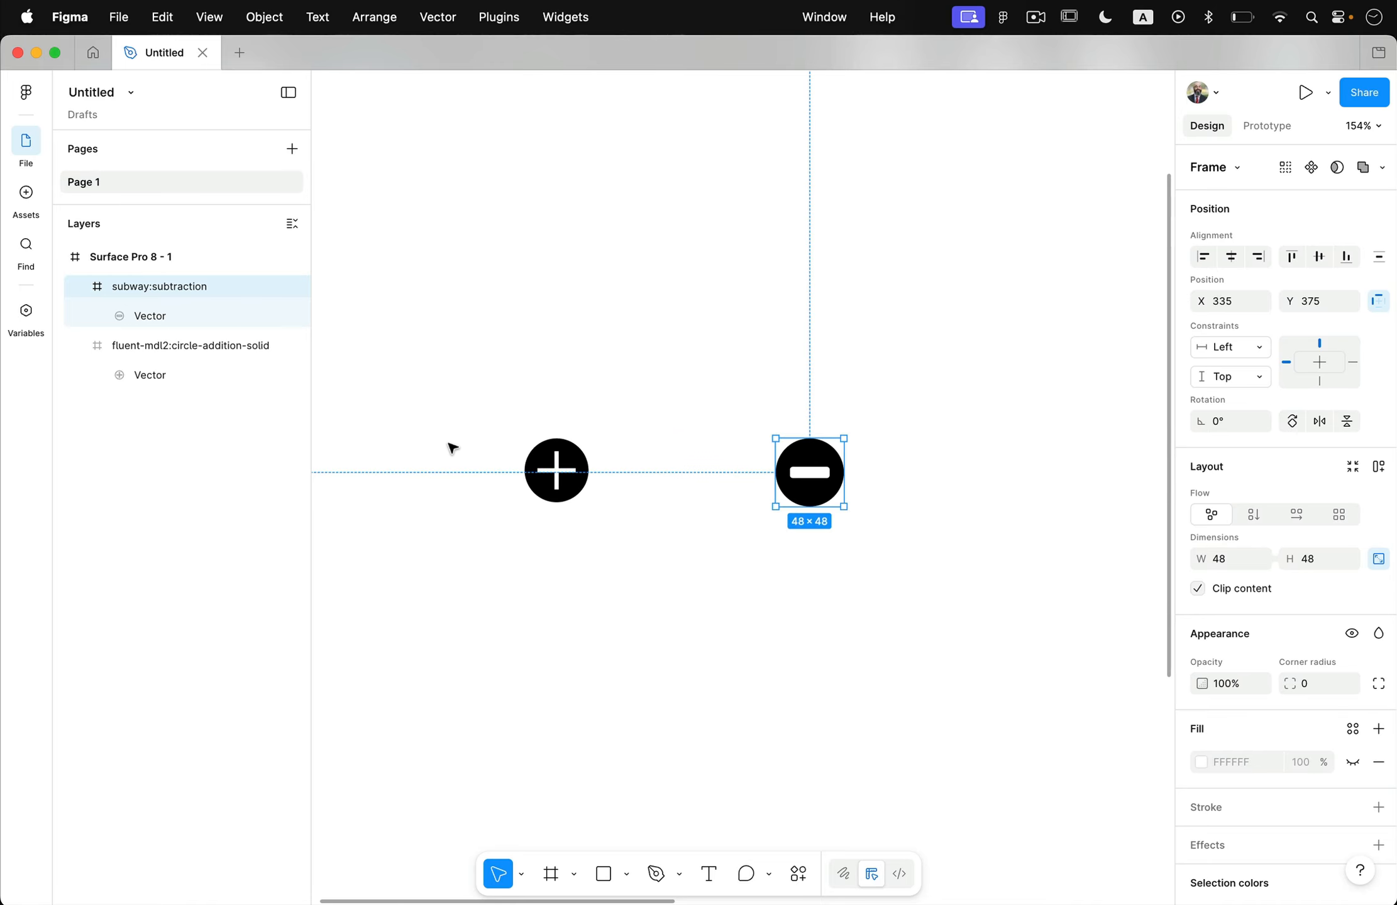
scroll(452, 448, "up", 5)
scroll(453, 448, "down", 4)
scroll(453, 449, "down", 4)
scroll(453, 448, "right", 5)
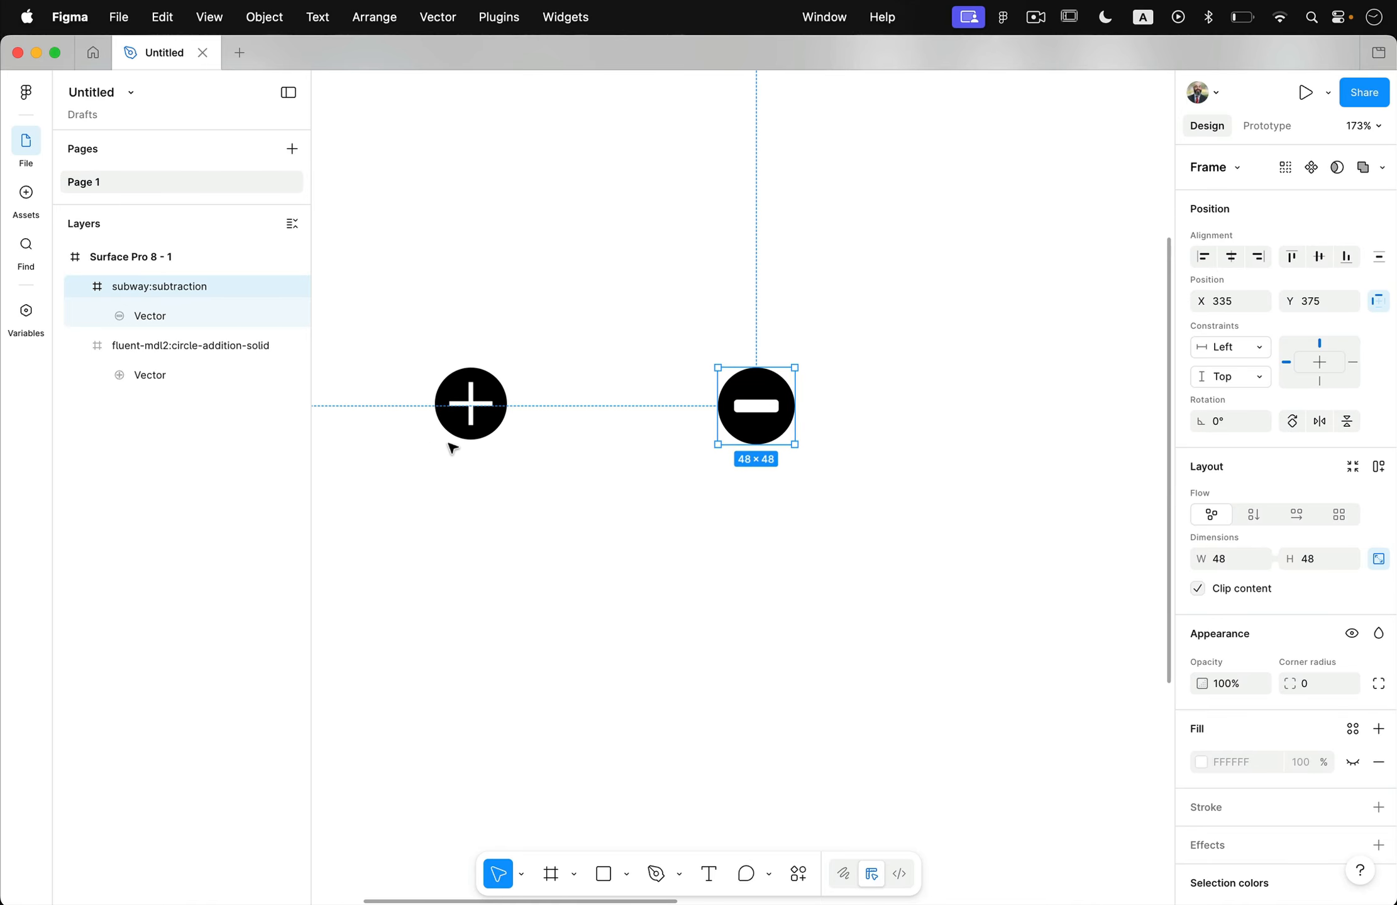
left_click(490, 442)
left_click(430, 381)
left_click_drag(427, 379, 400, 378)
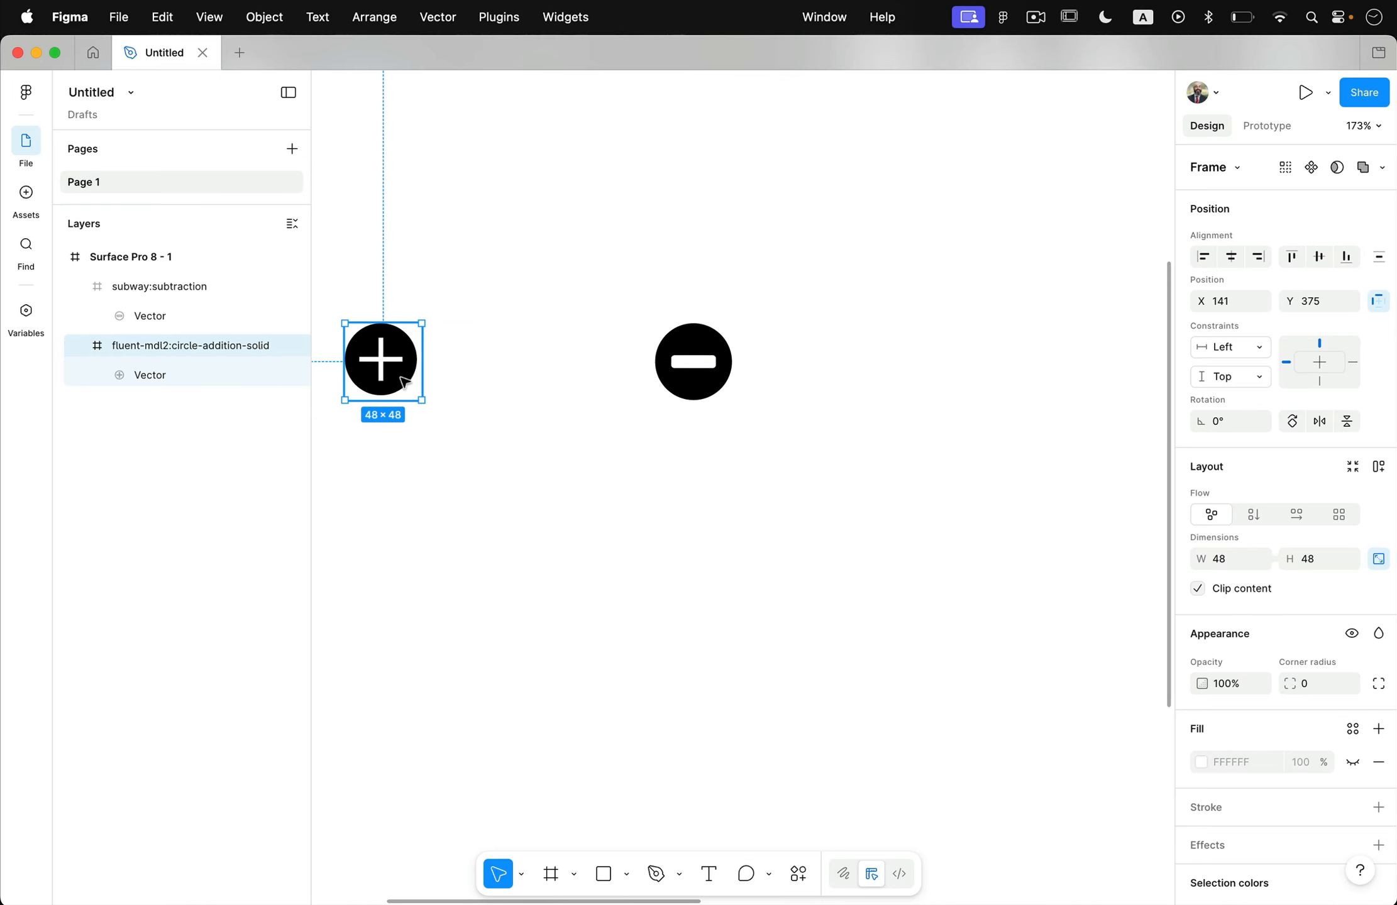
left_click_drag(662, 362, 672, 360)
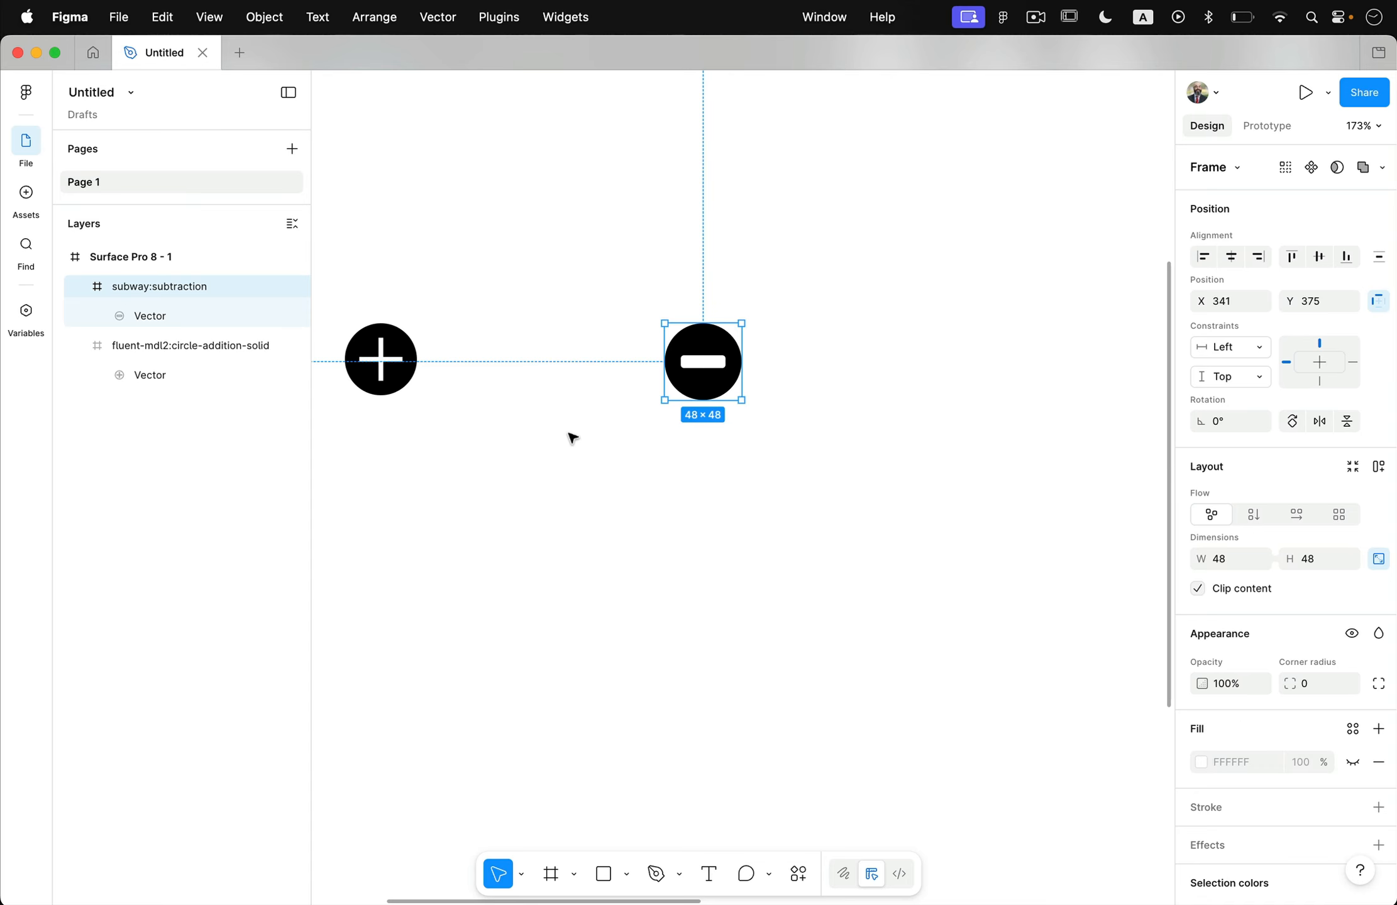
Add a text box about 120 × 64 between the two icons containing "99".
left_click(709, 875)
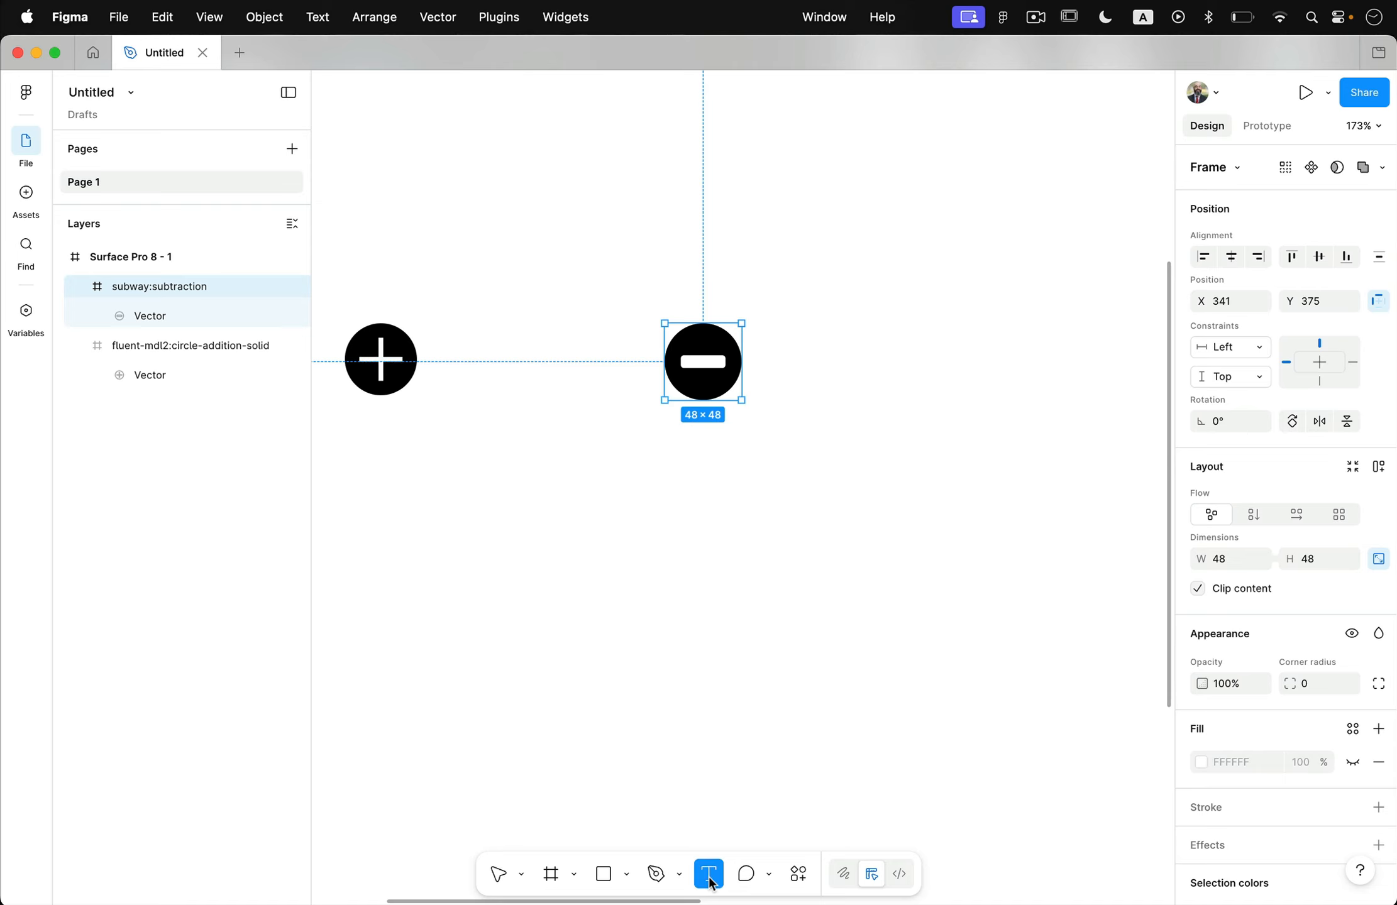
left_click_drag(446, 310, 634, 412)
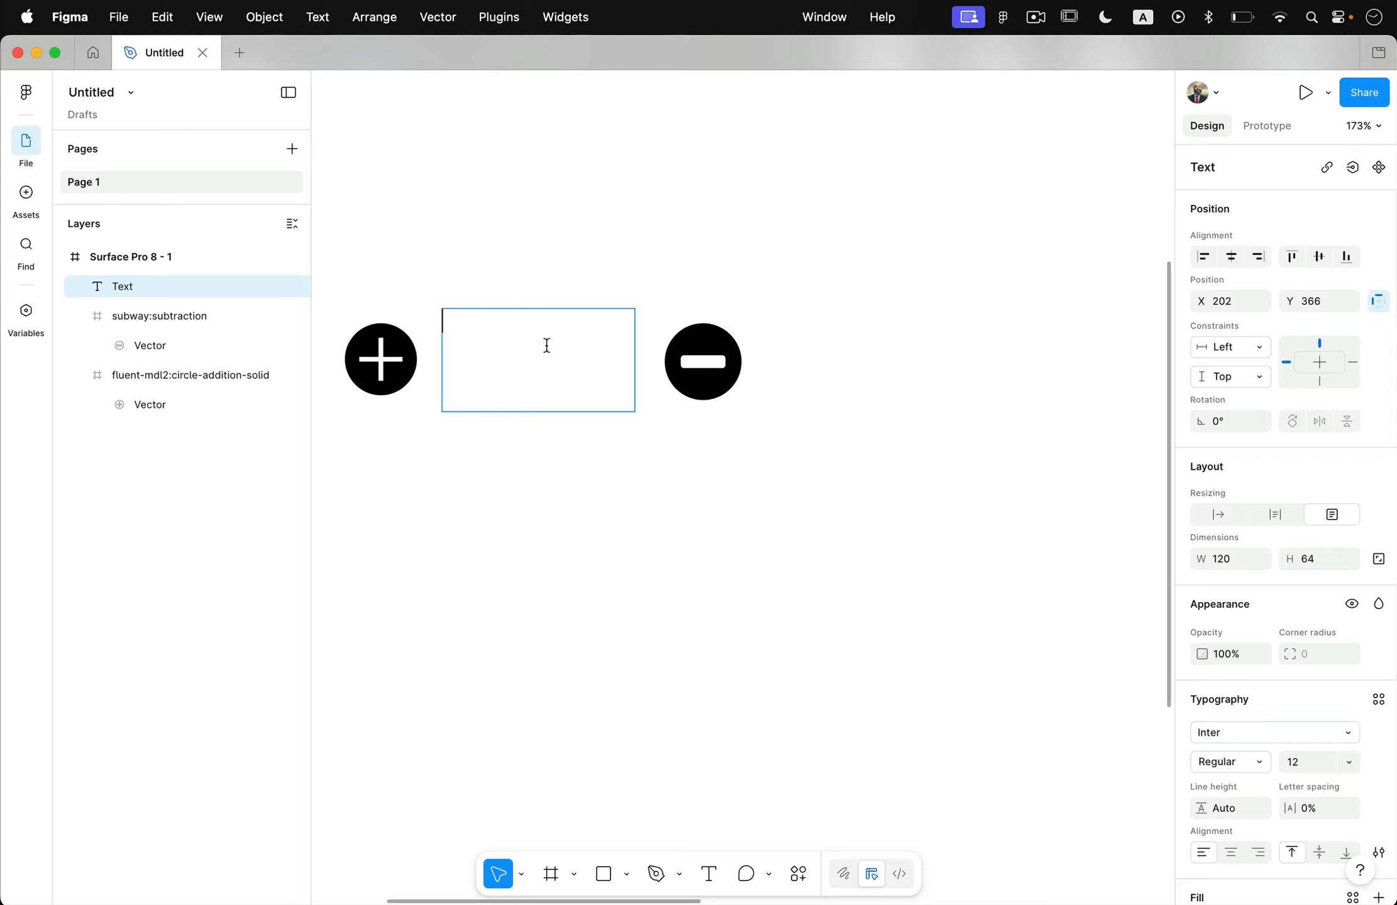
type("99")
Format the "99" text as centred, Bold, size 36.
key("super+a")
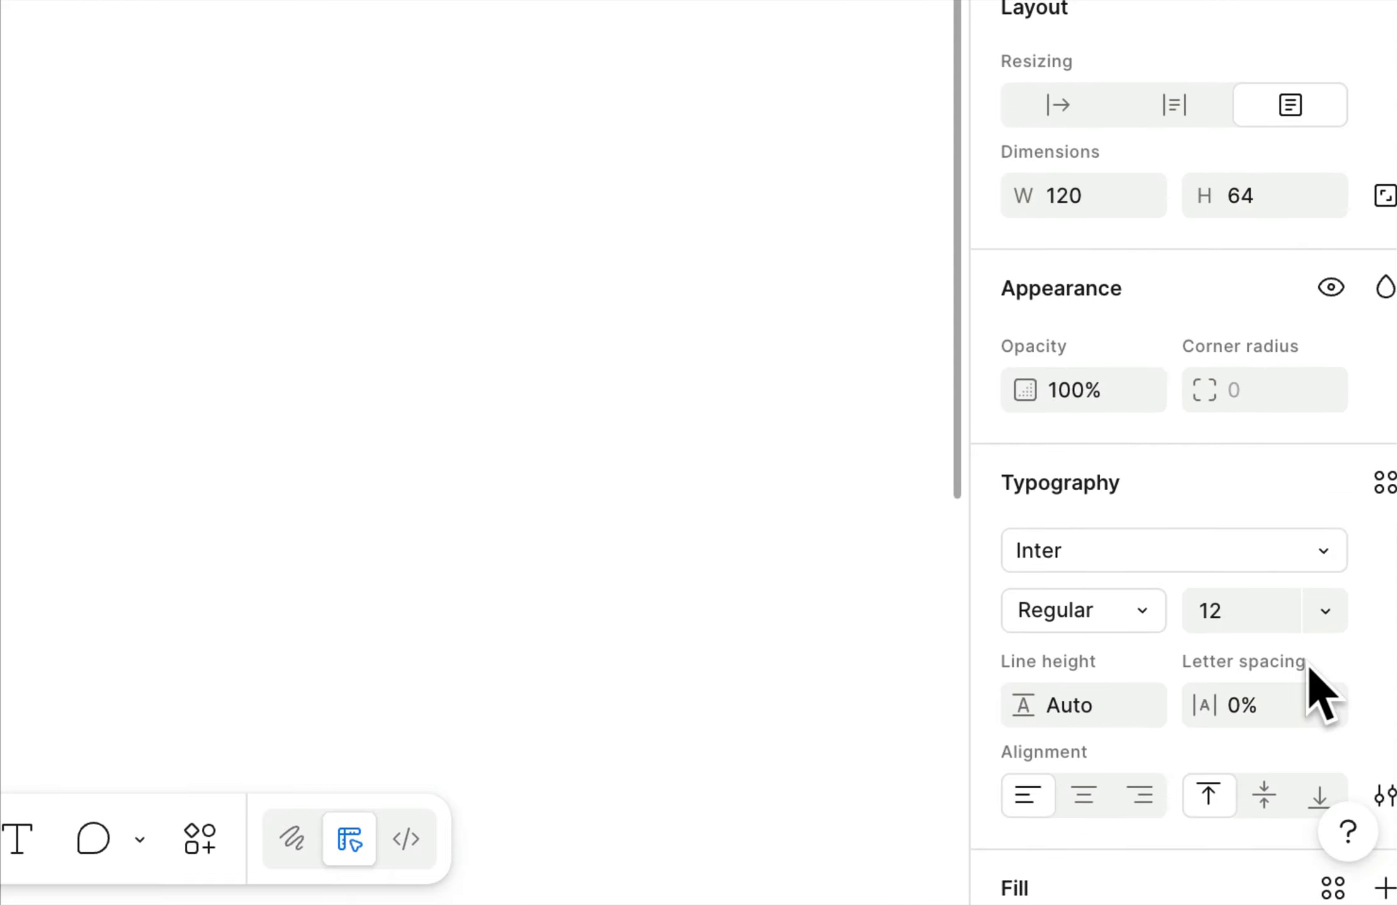
left_click(1083, 798)
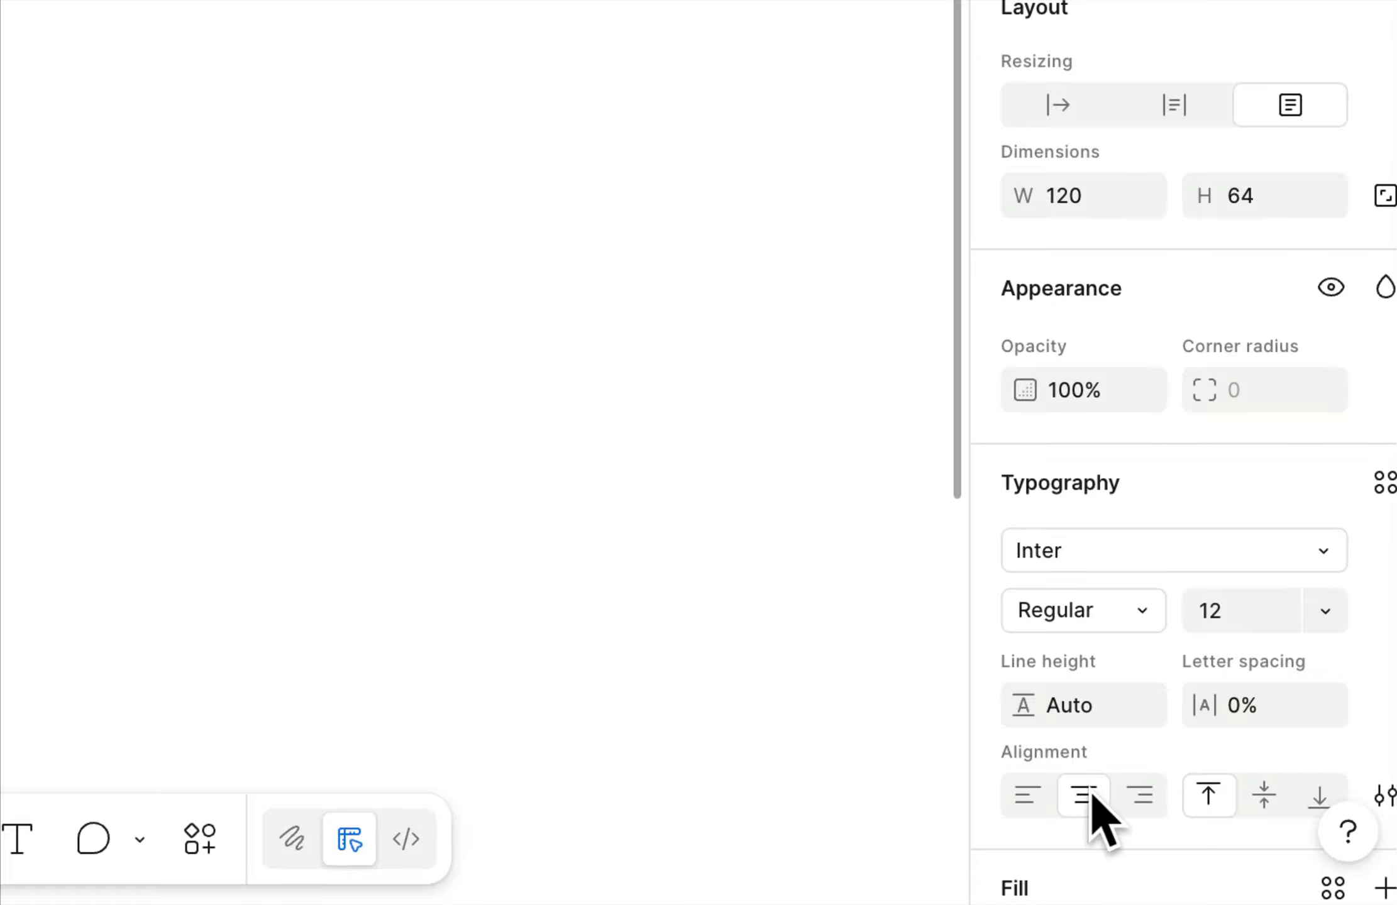
left_click(1126, 624)
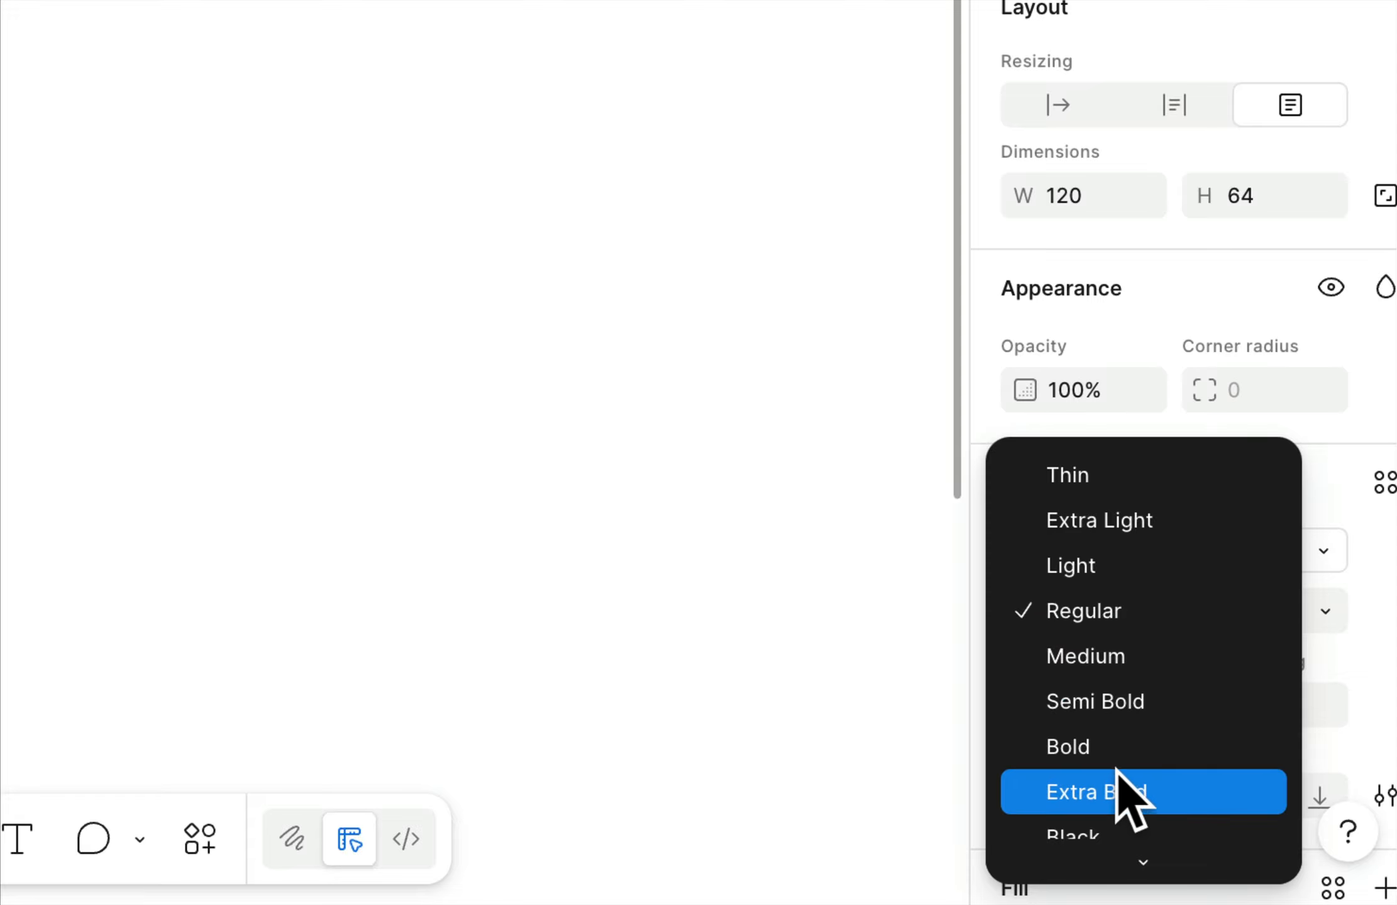
left_click(1129, 751)
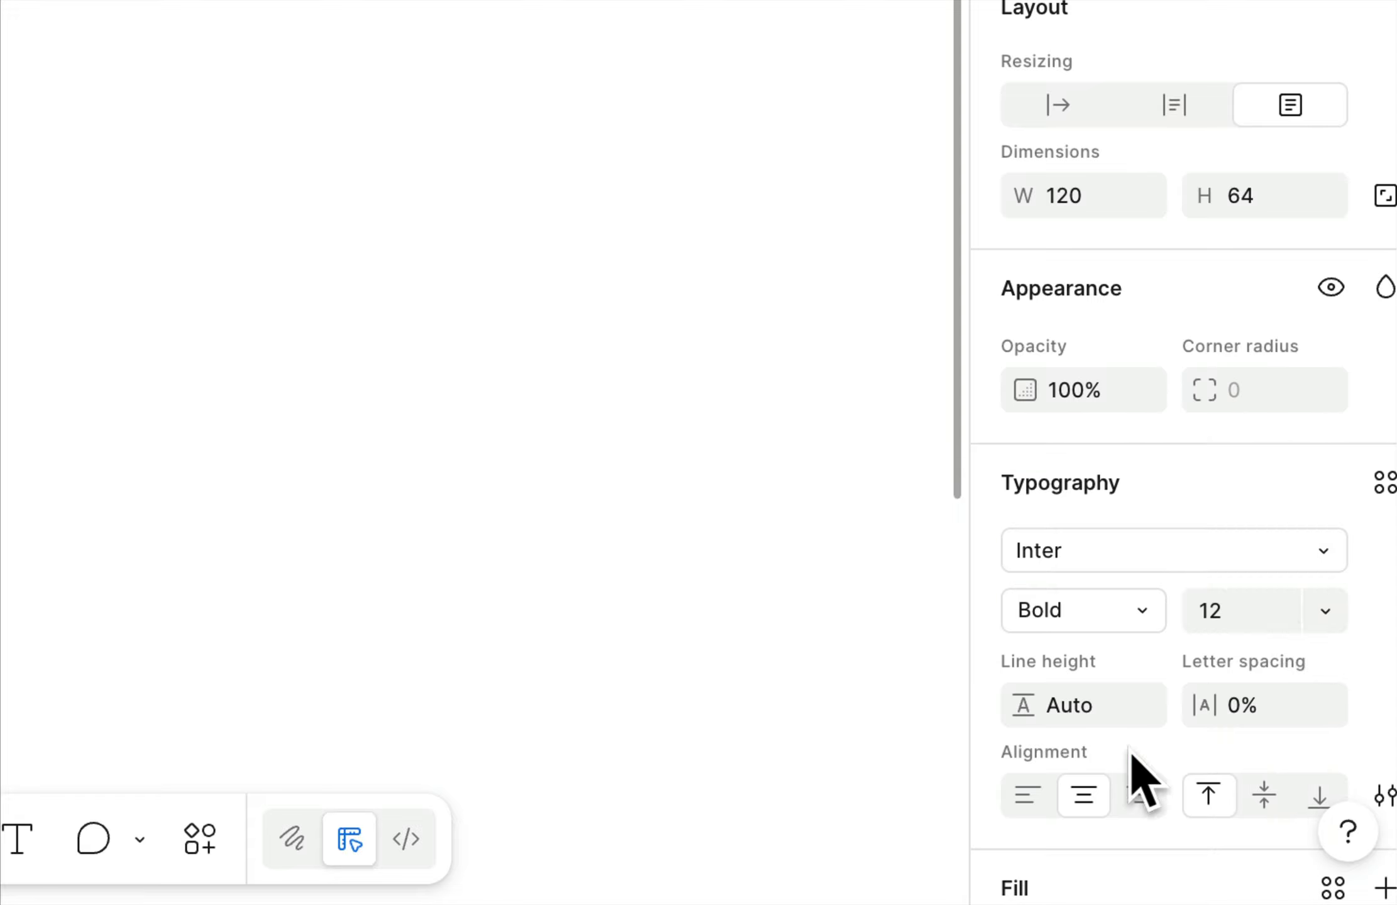
left_click(1326, 610)
left_click(1261, 837)
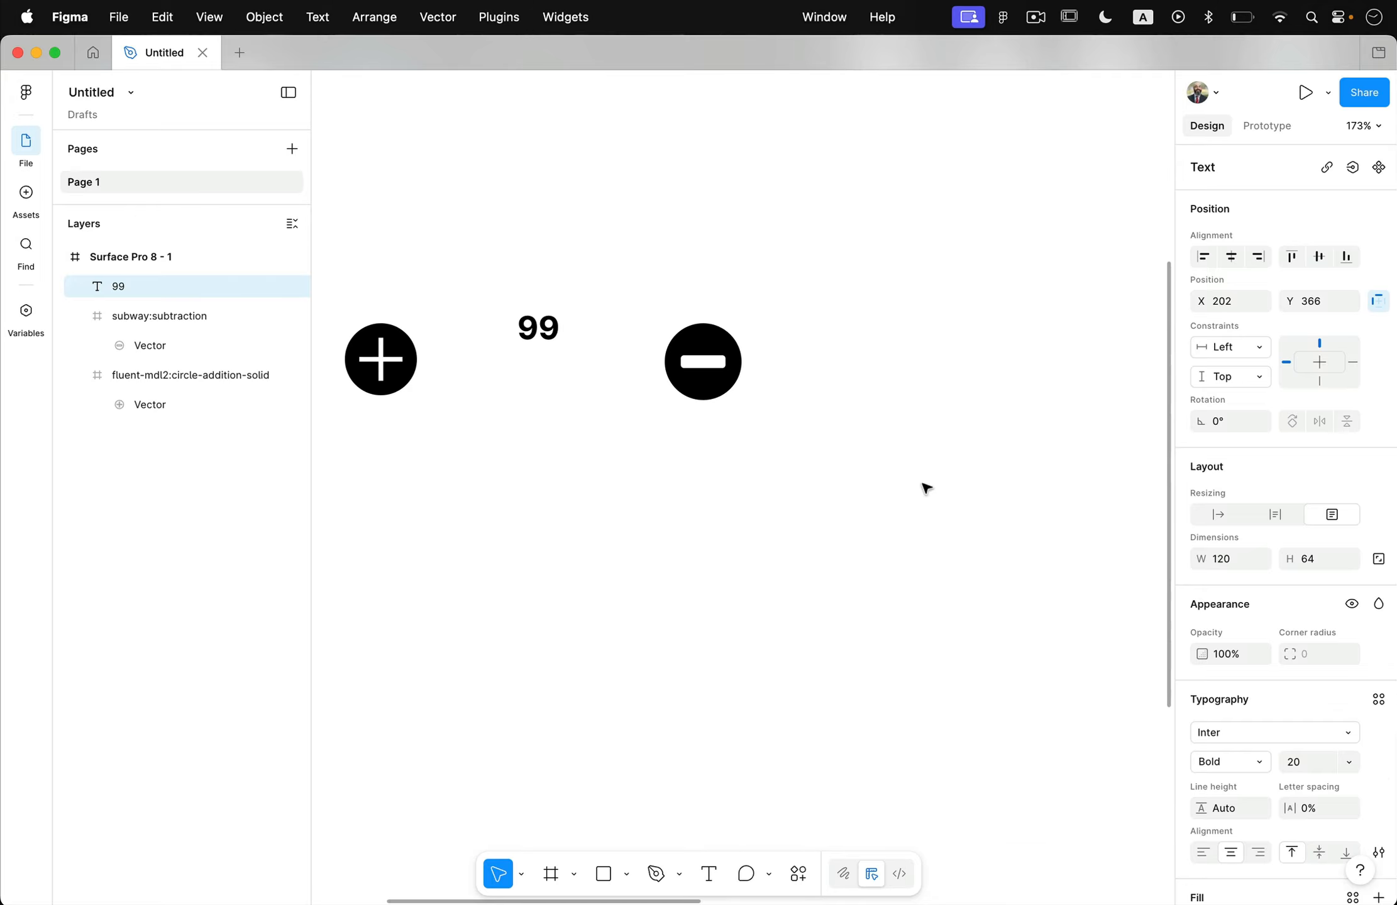
left_click(1349, 762)
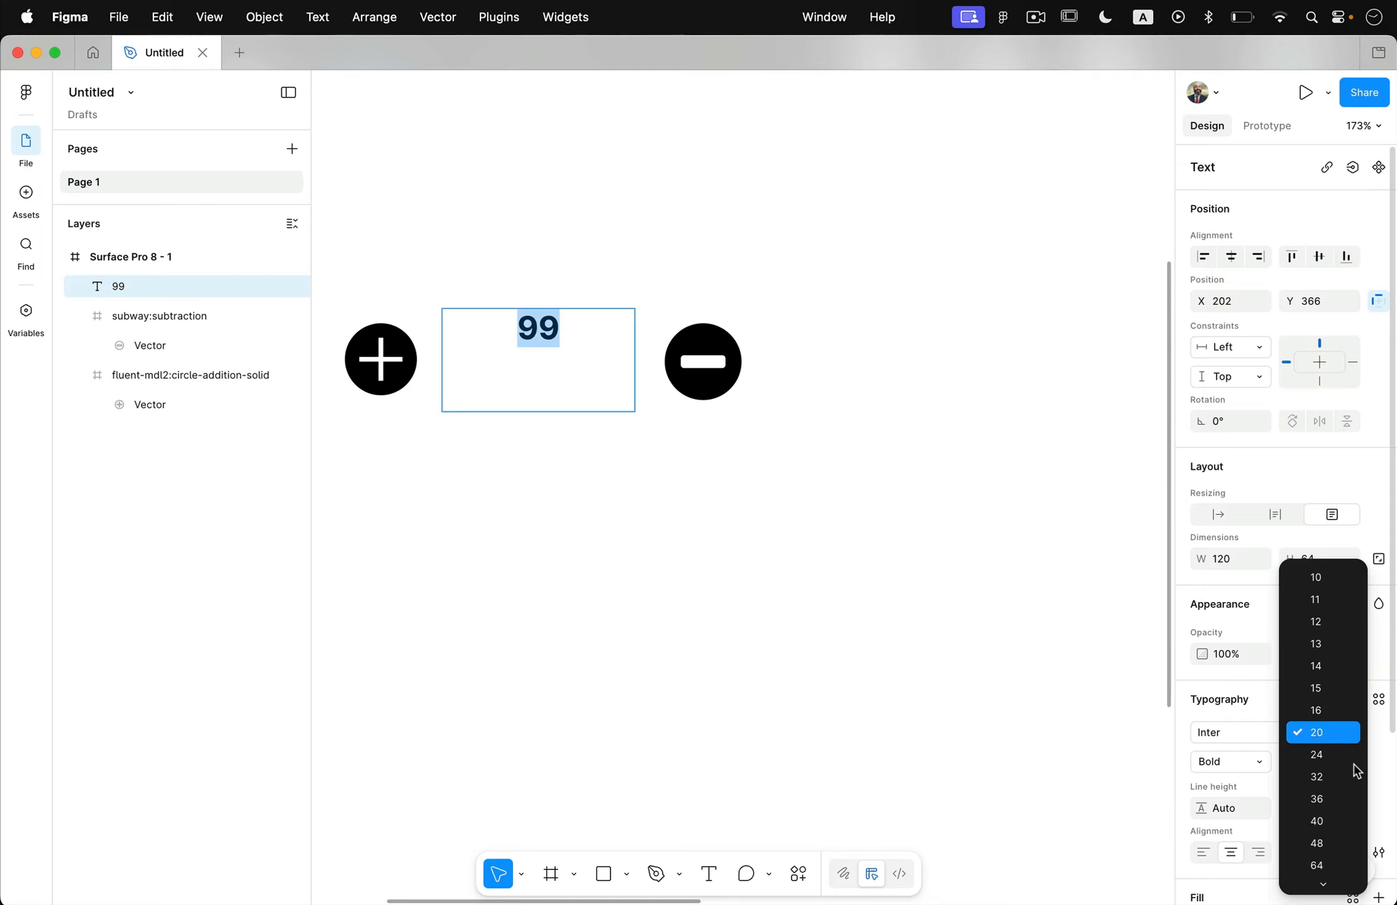
left_click(1323, 800)
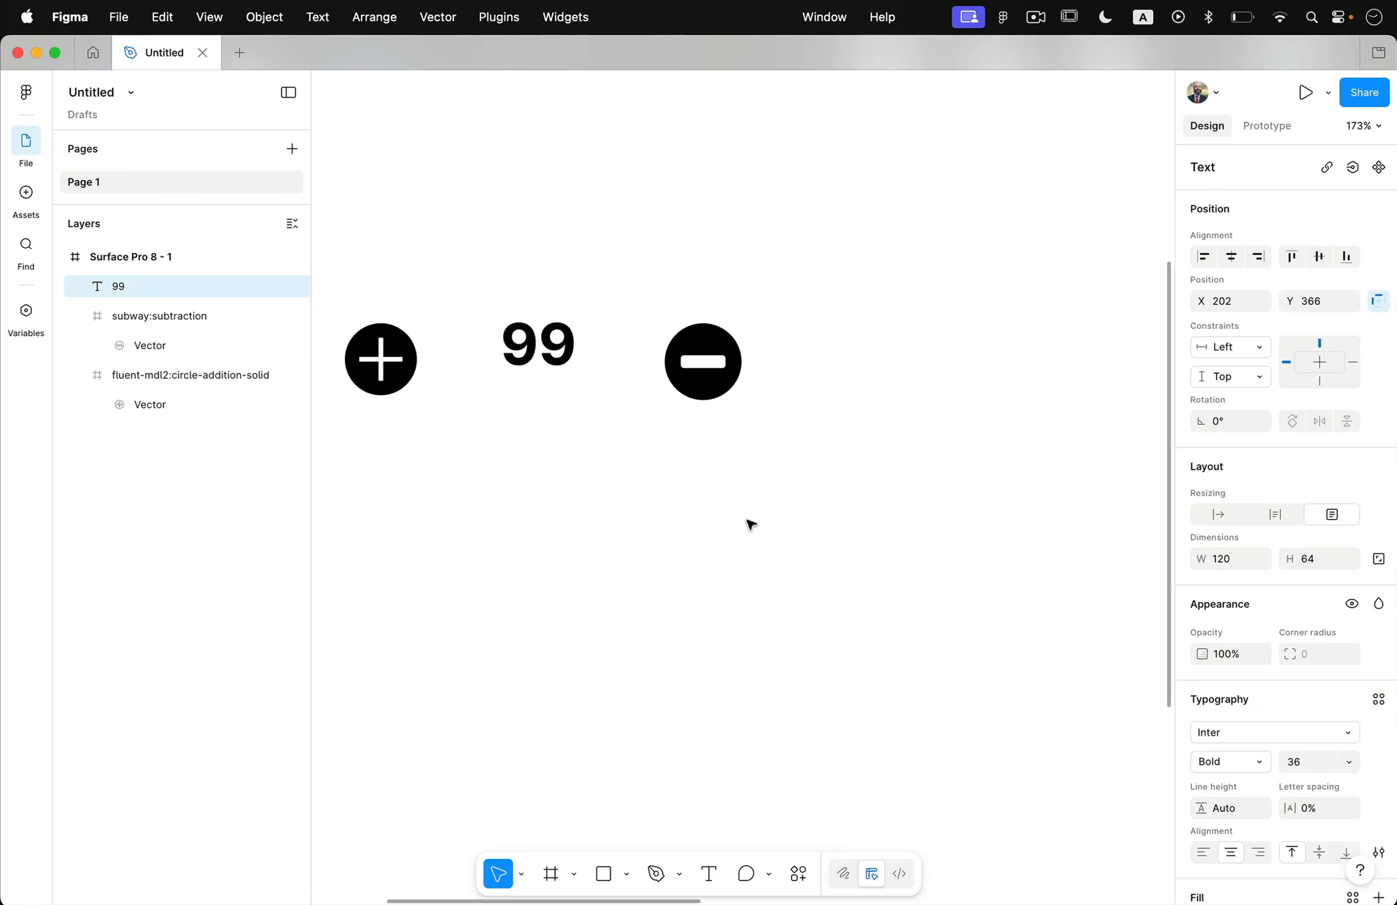
Finish editing the "99" text and move its box down to Y 378, between the icons.
double_click(588, 396)
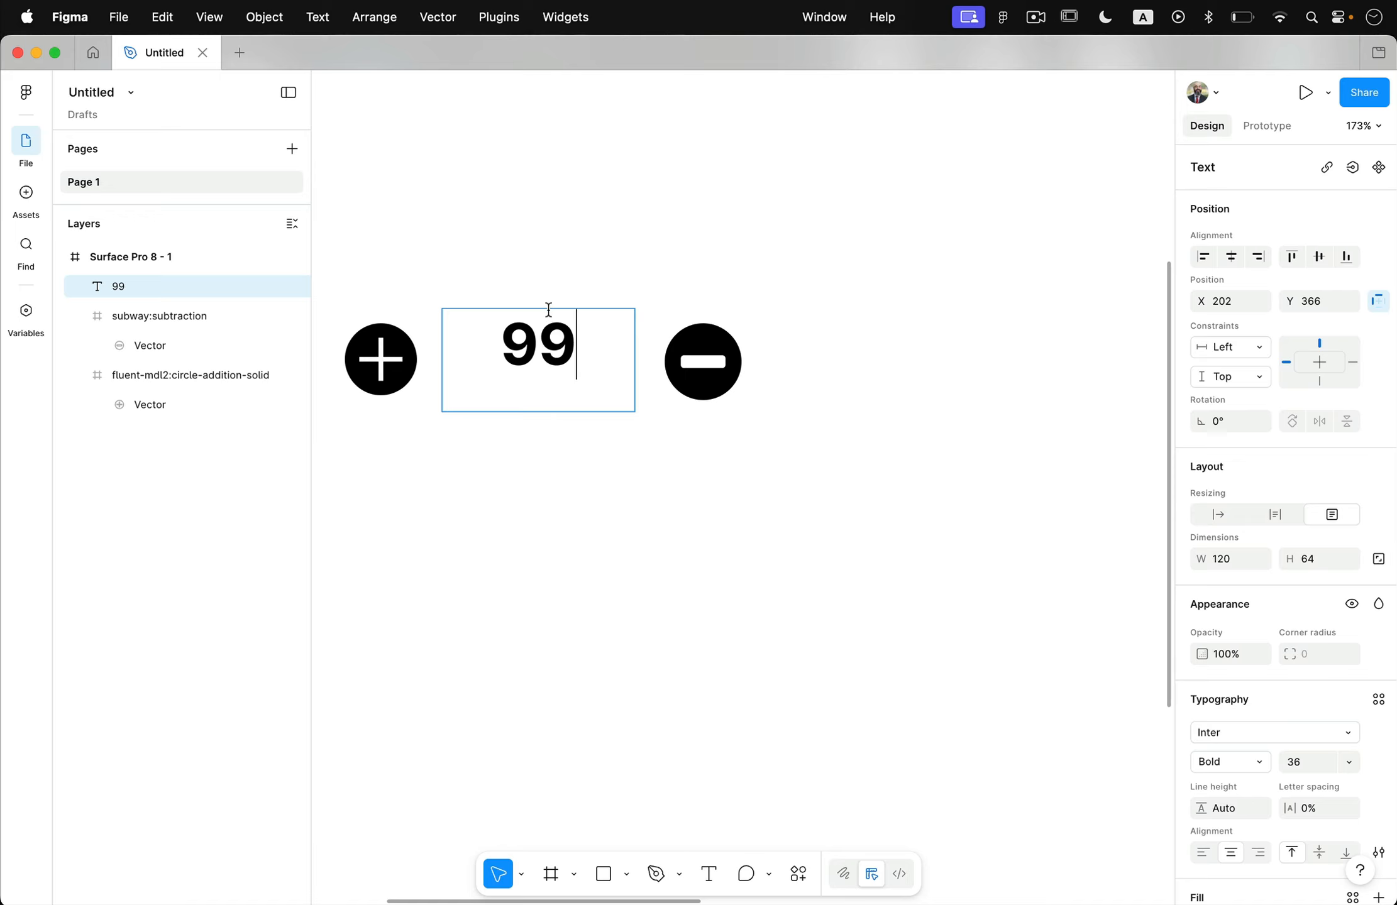
key("Escape")
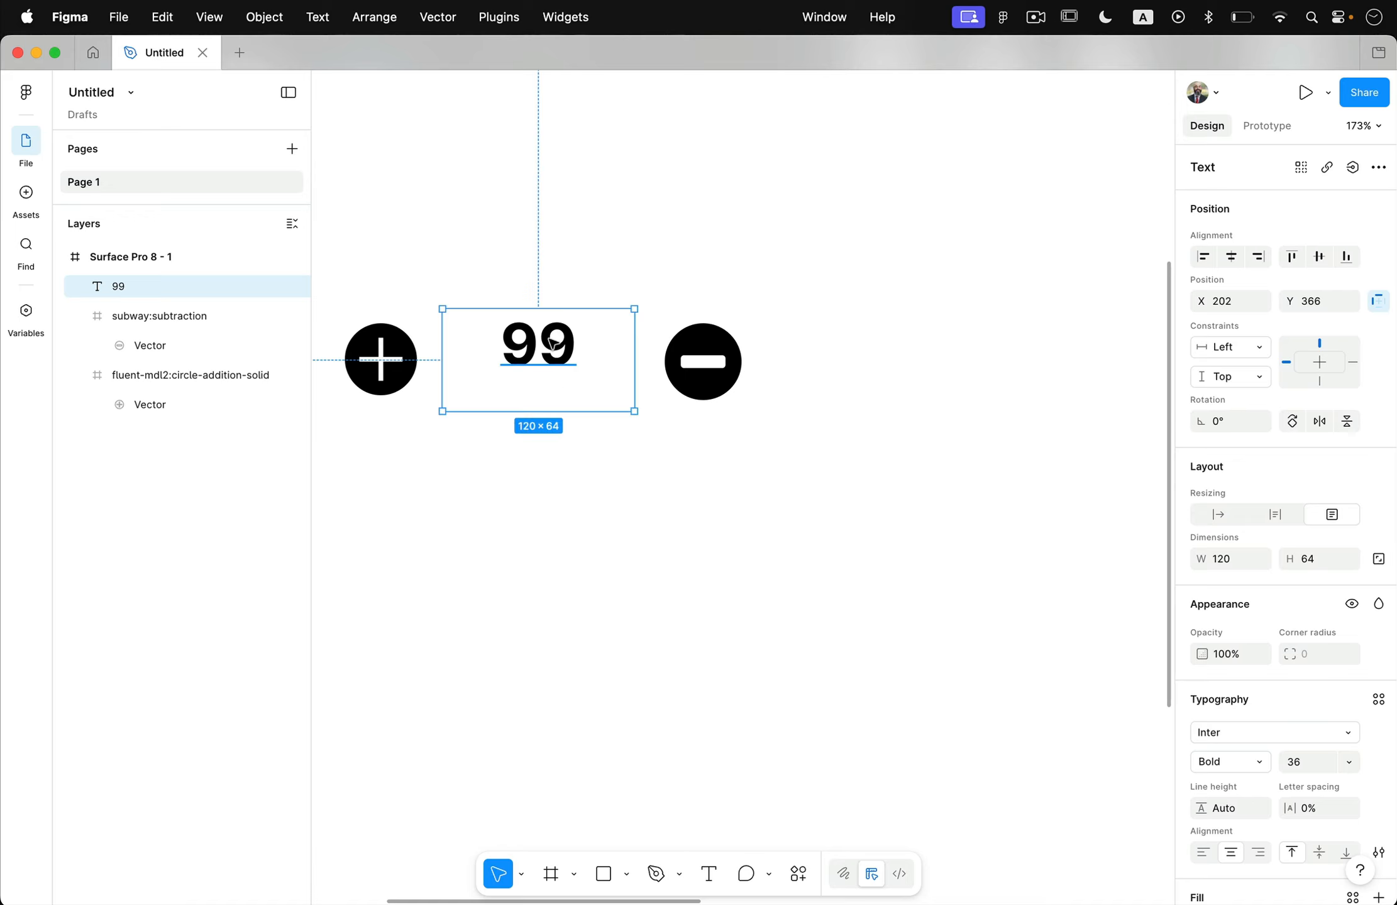
left_click_drag(572, 354, 570, 372)
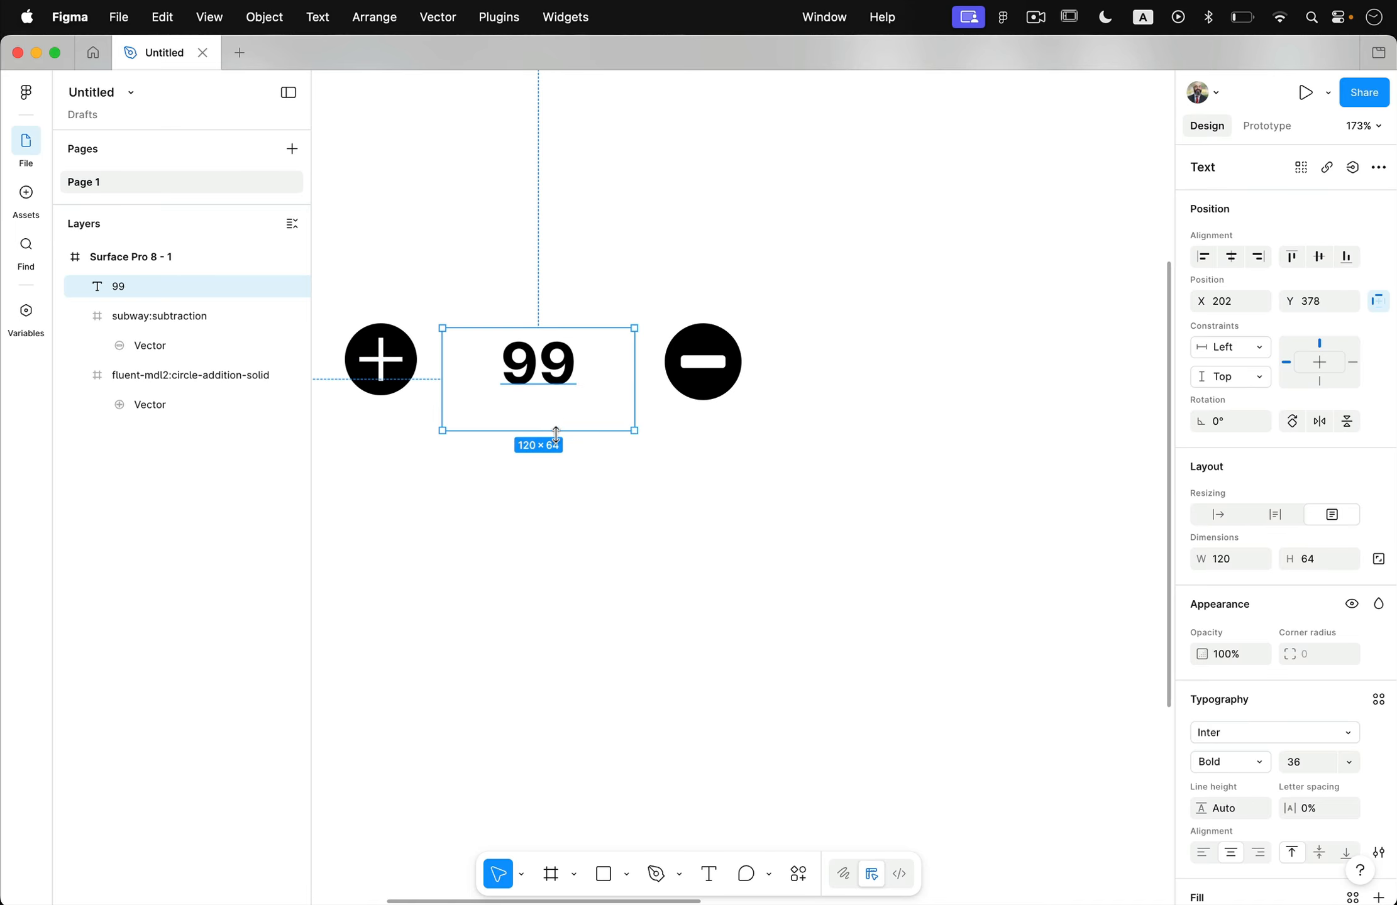
Reduce the height of the "99" text box to 45, keeping its width at 120.
left_click_drag(556, 434, 557, 403)
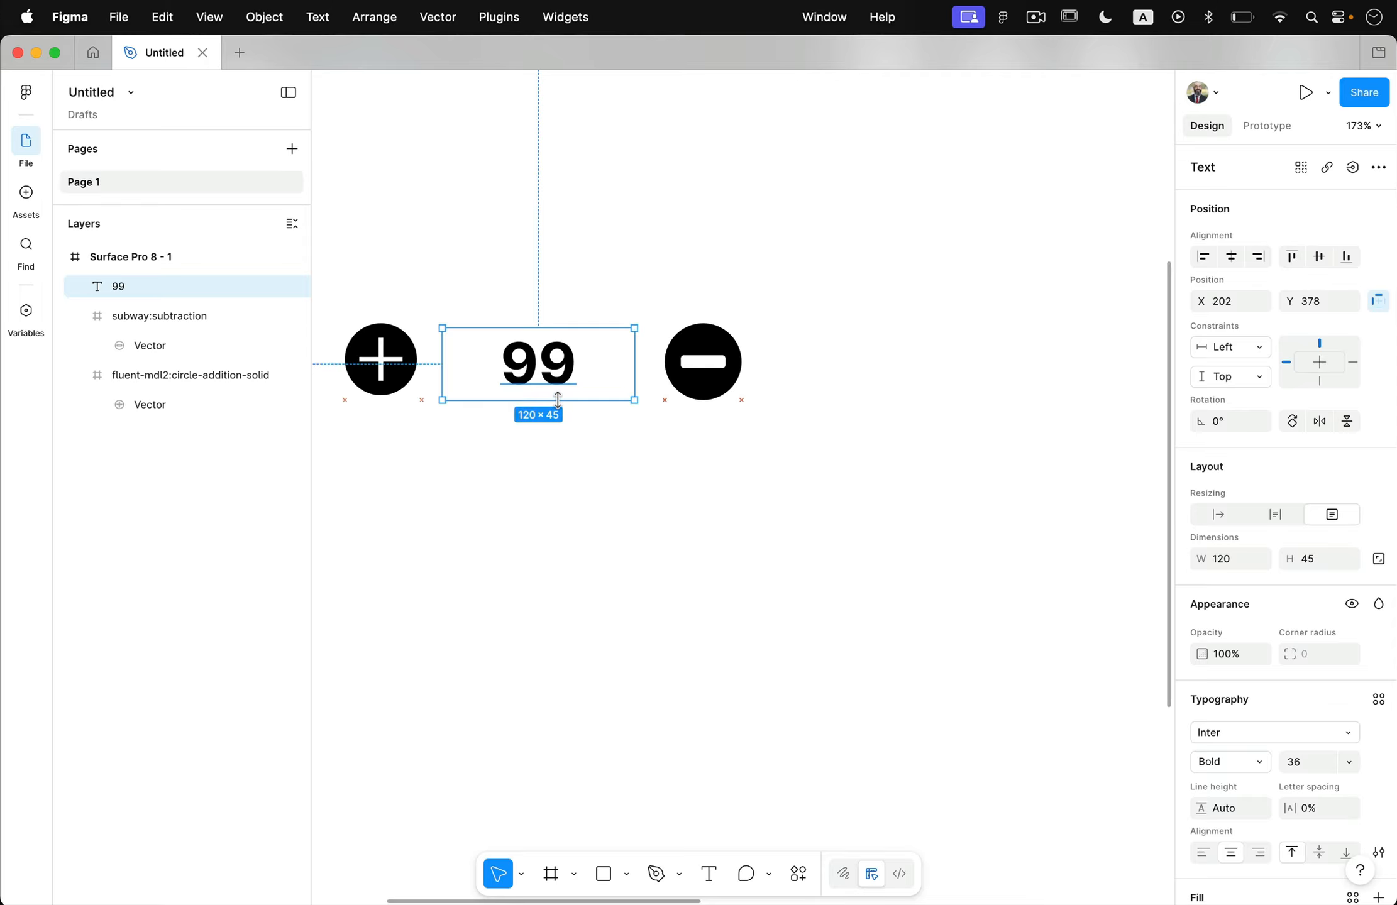
left_click(594, 473)
scroll(591, 482, "down", 3)
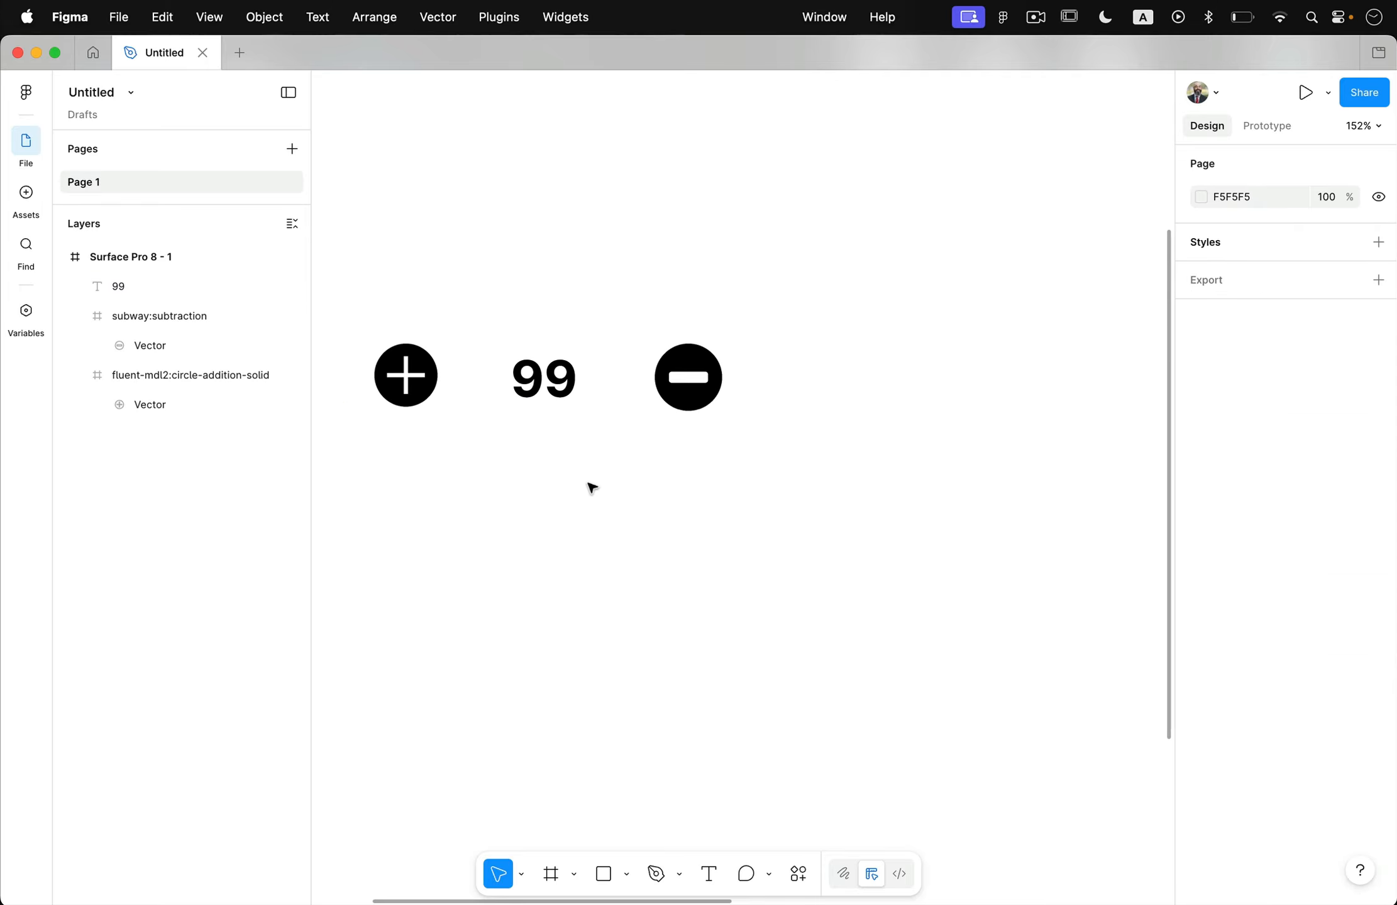
scroll(591, 488, "left", 3)
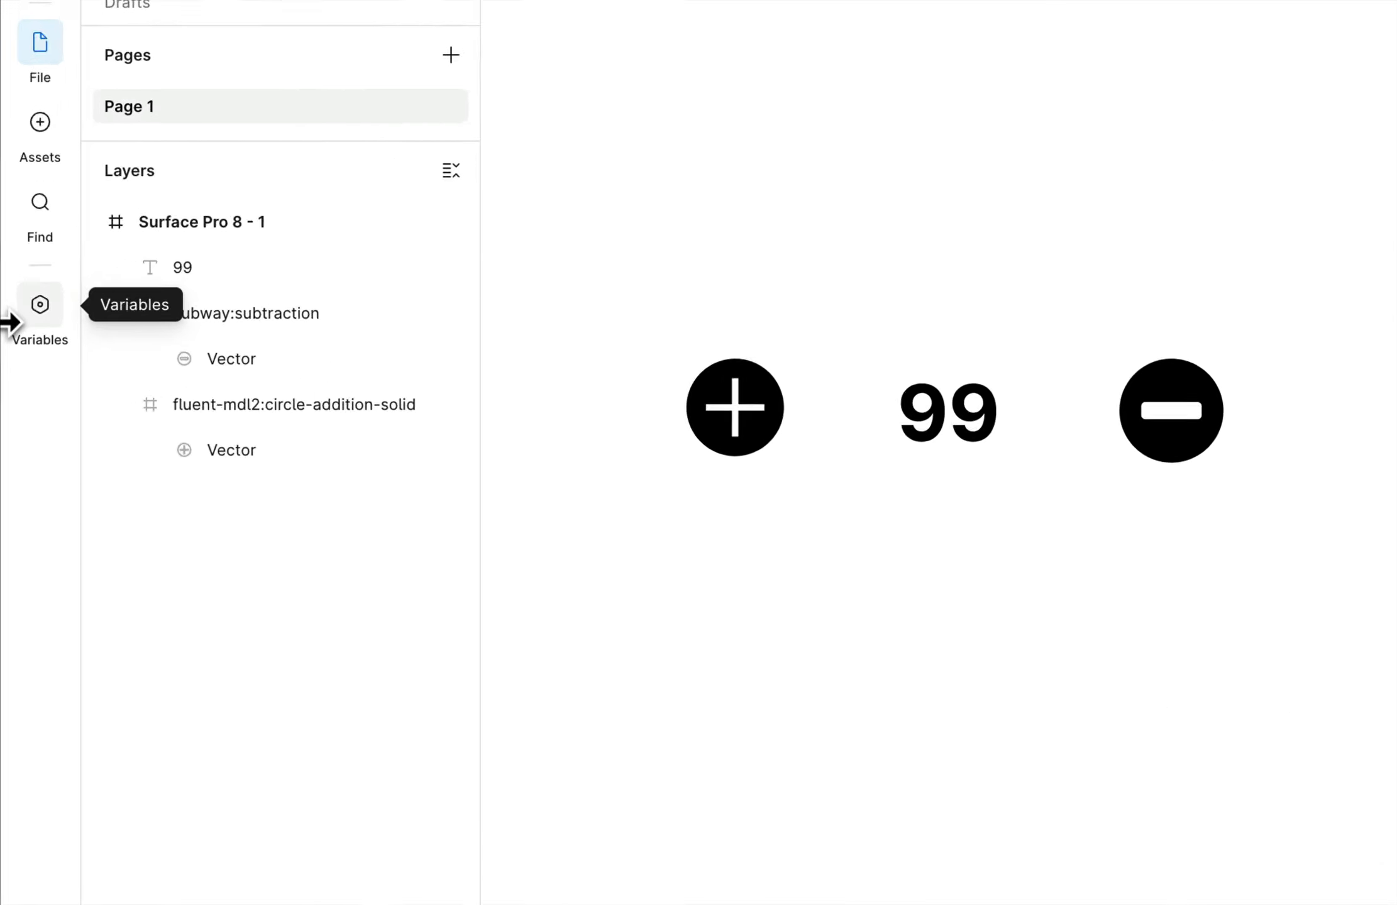
Create a number variable named AdultTickets in the file's variables.
left_click(37, 308)
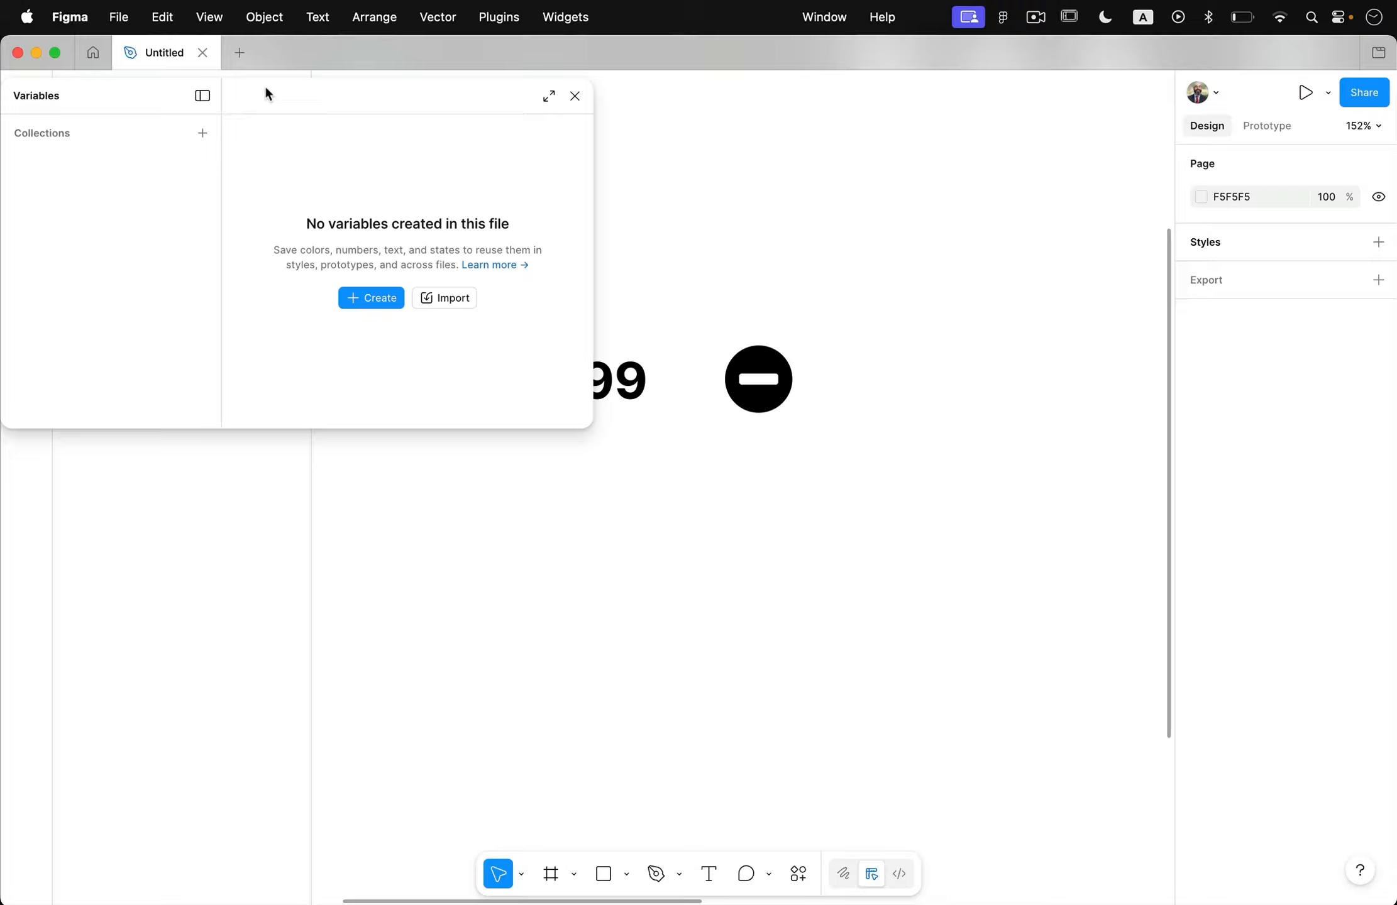
left_click_drag(268, 94, 949, 224)
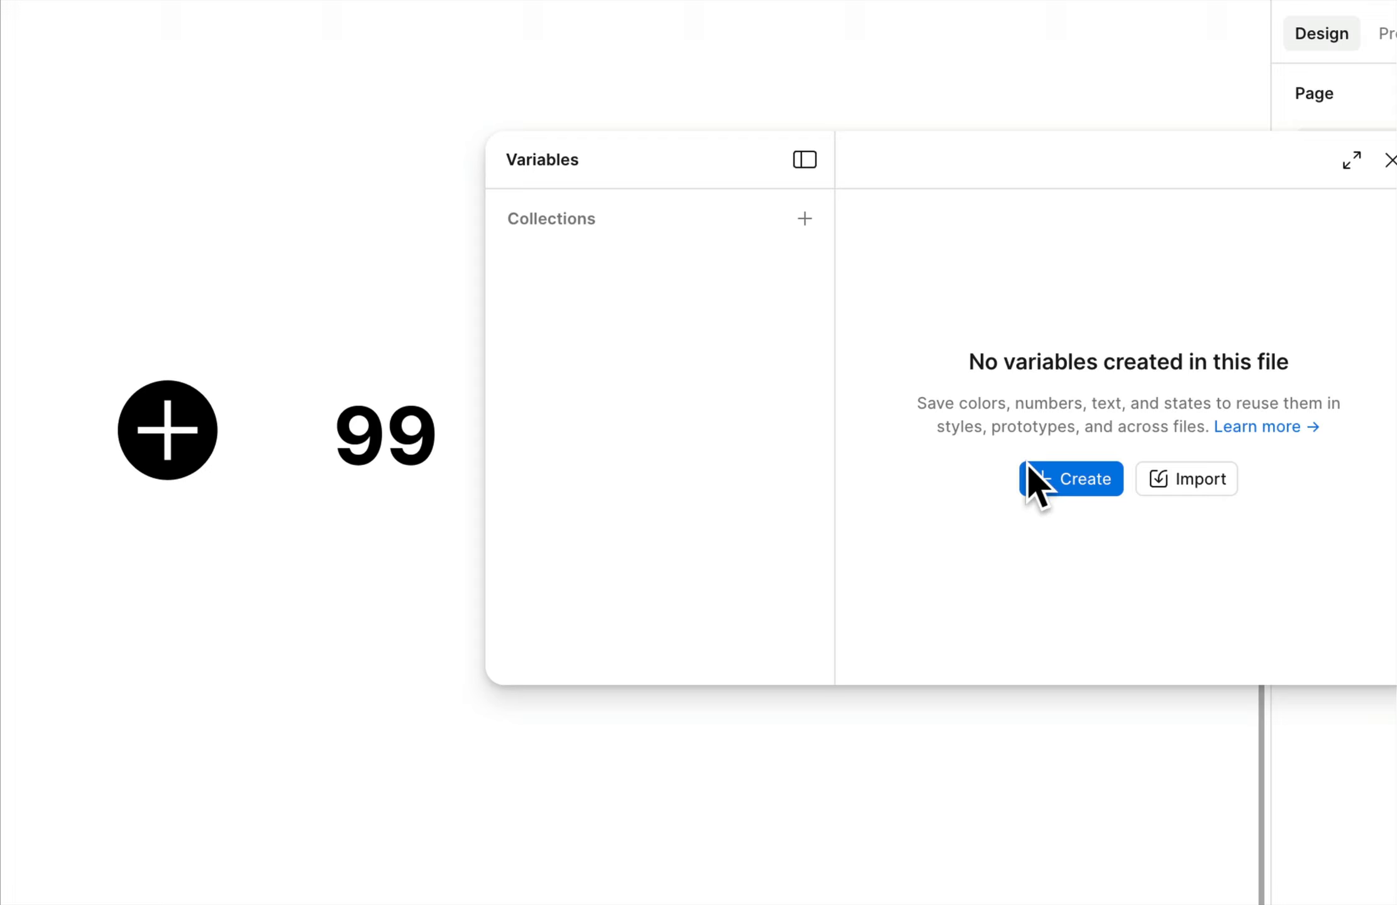
left_click(1032, 470)
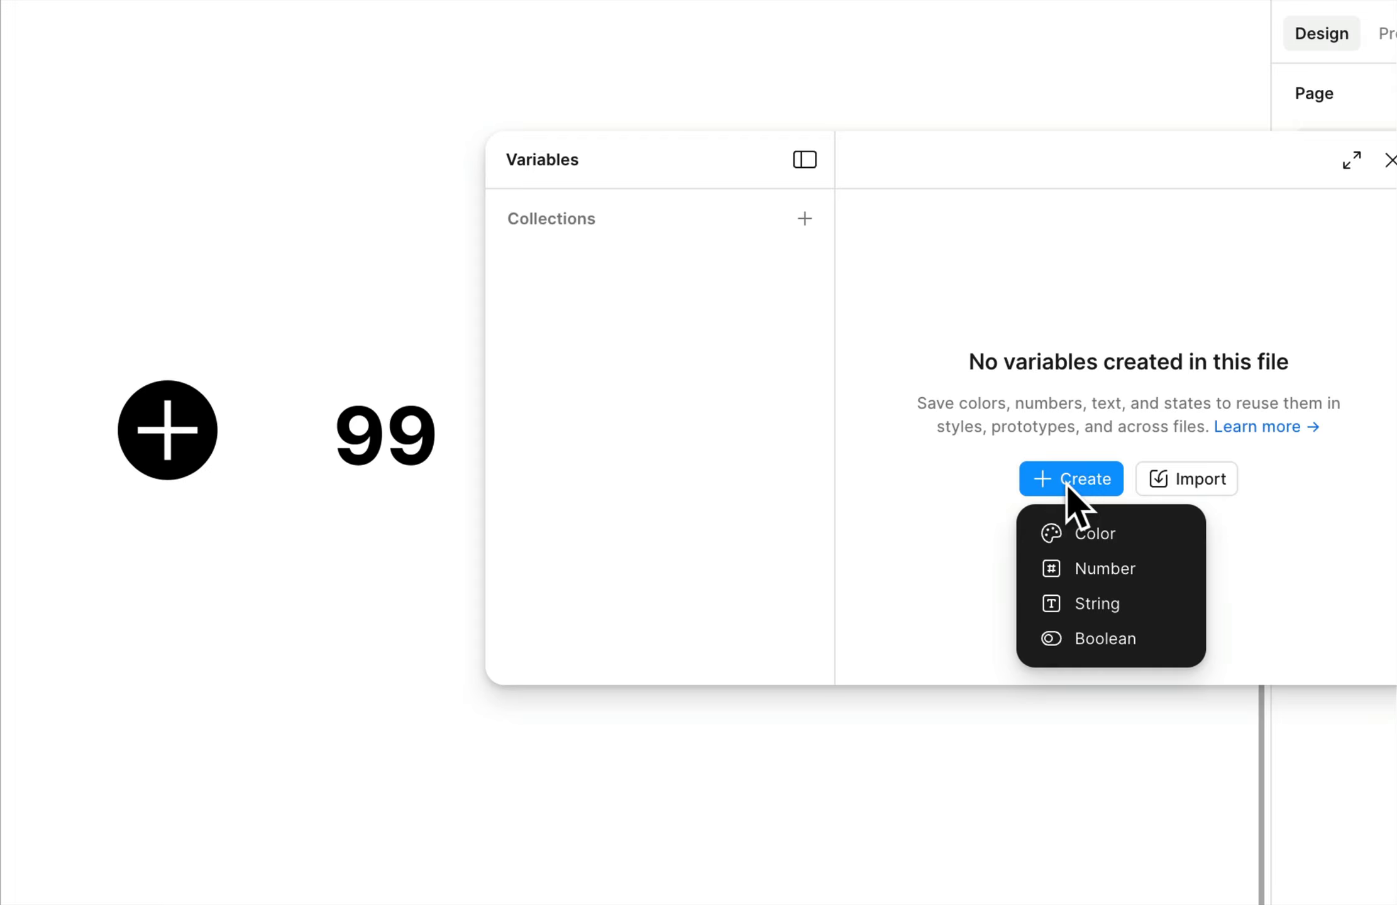
left_click(1110, 564)
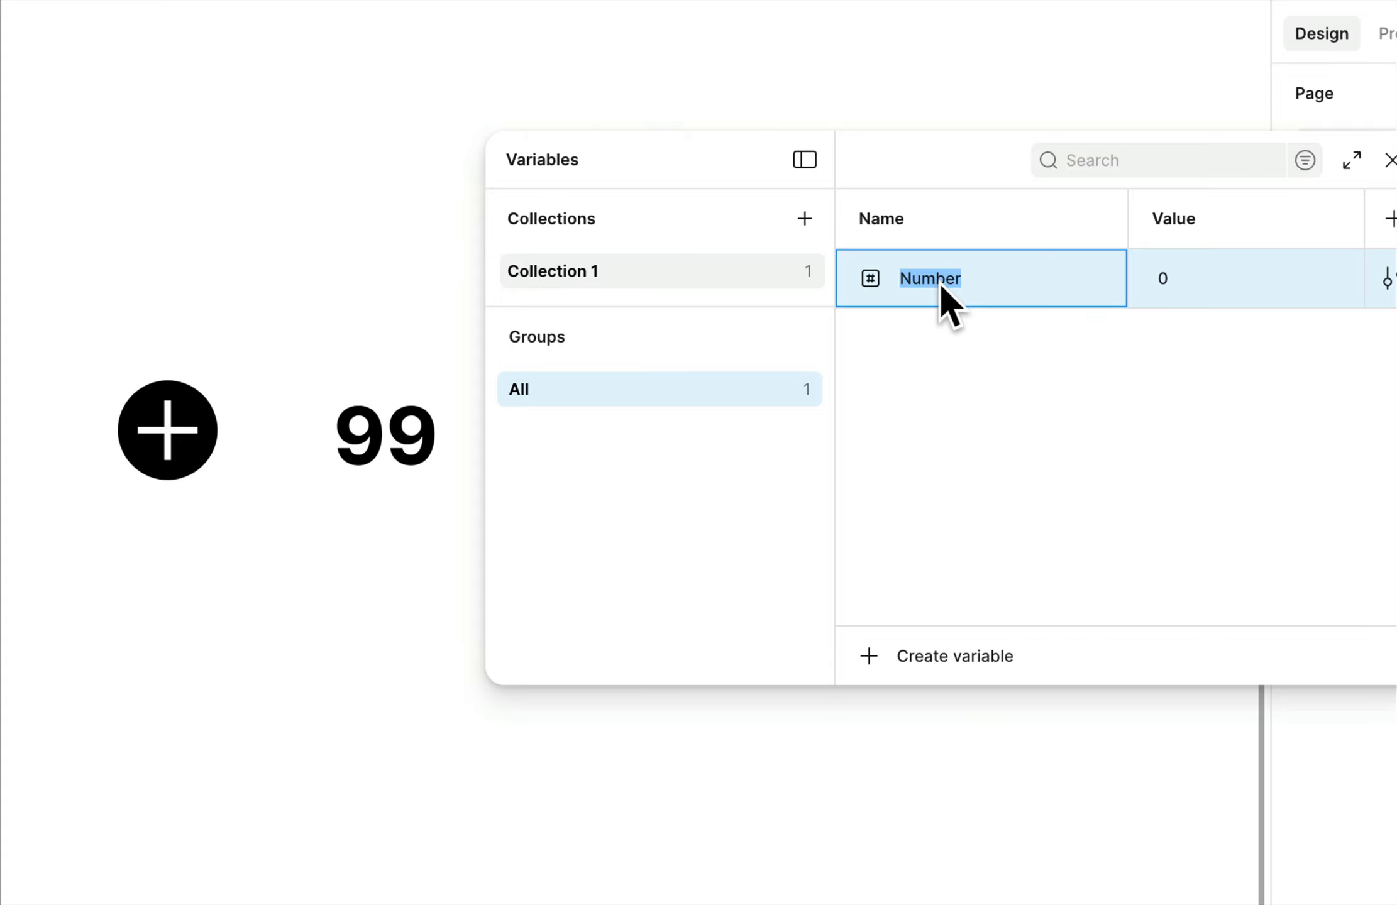
type("Adult Tickets")
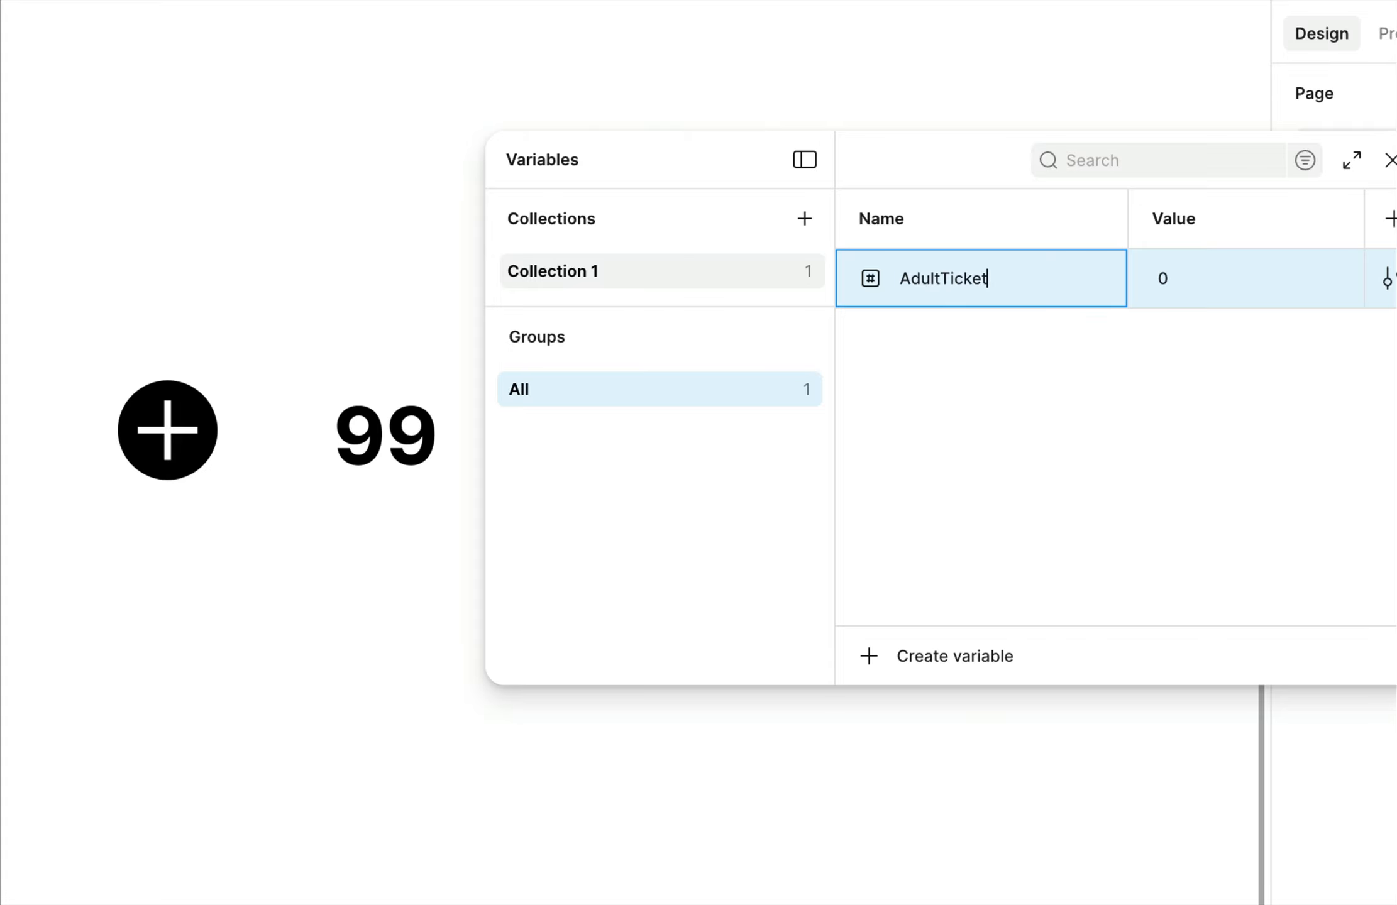
key("Return")
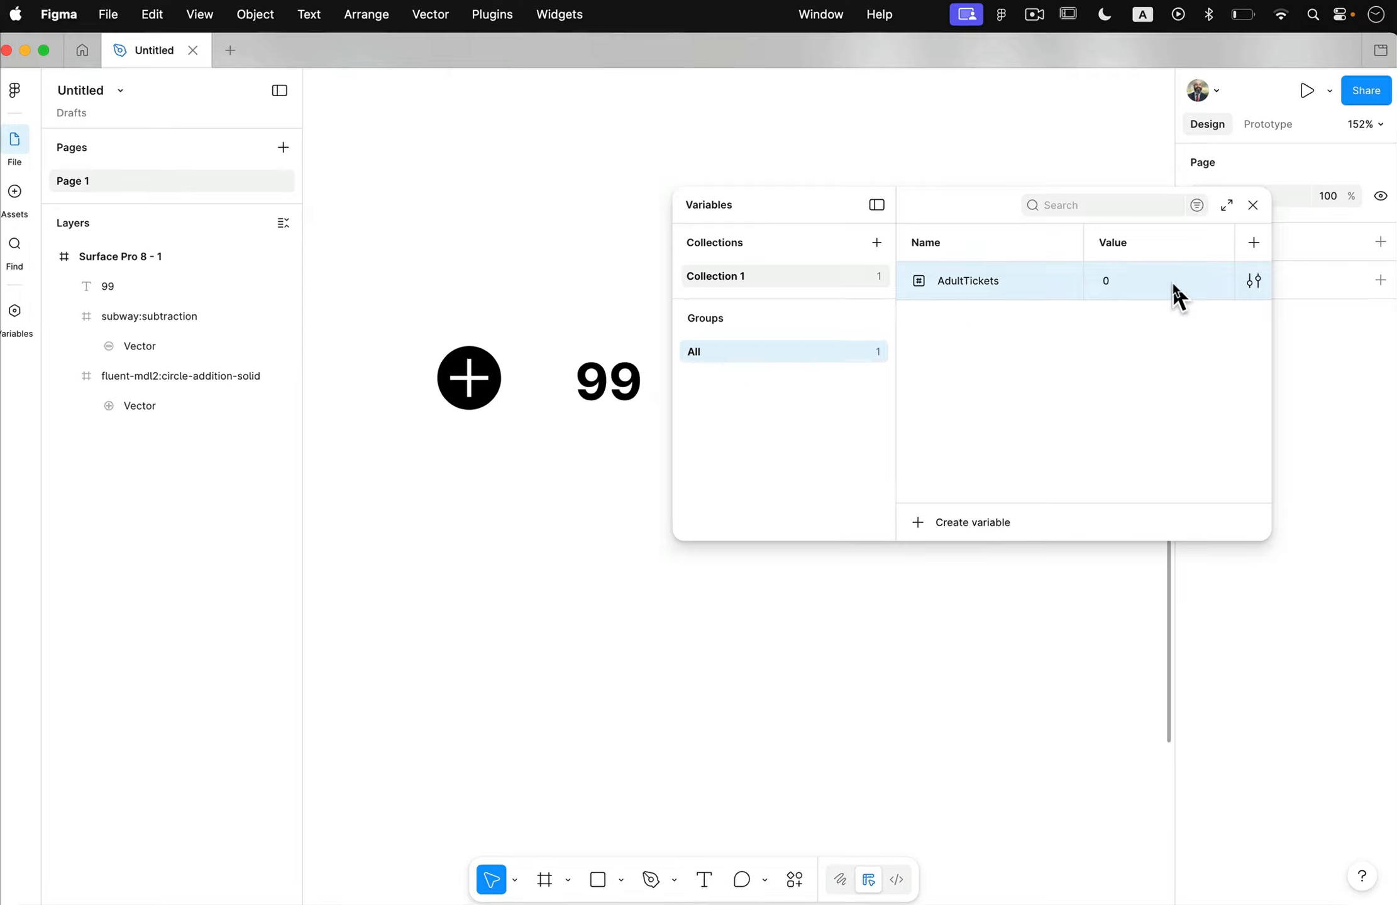
Set the value of the AdultTickets variable to 5 and close the variables window.
left_click(1108, 280)
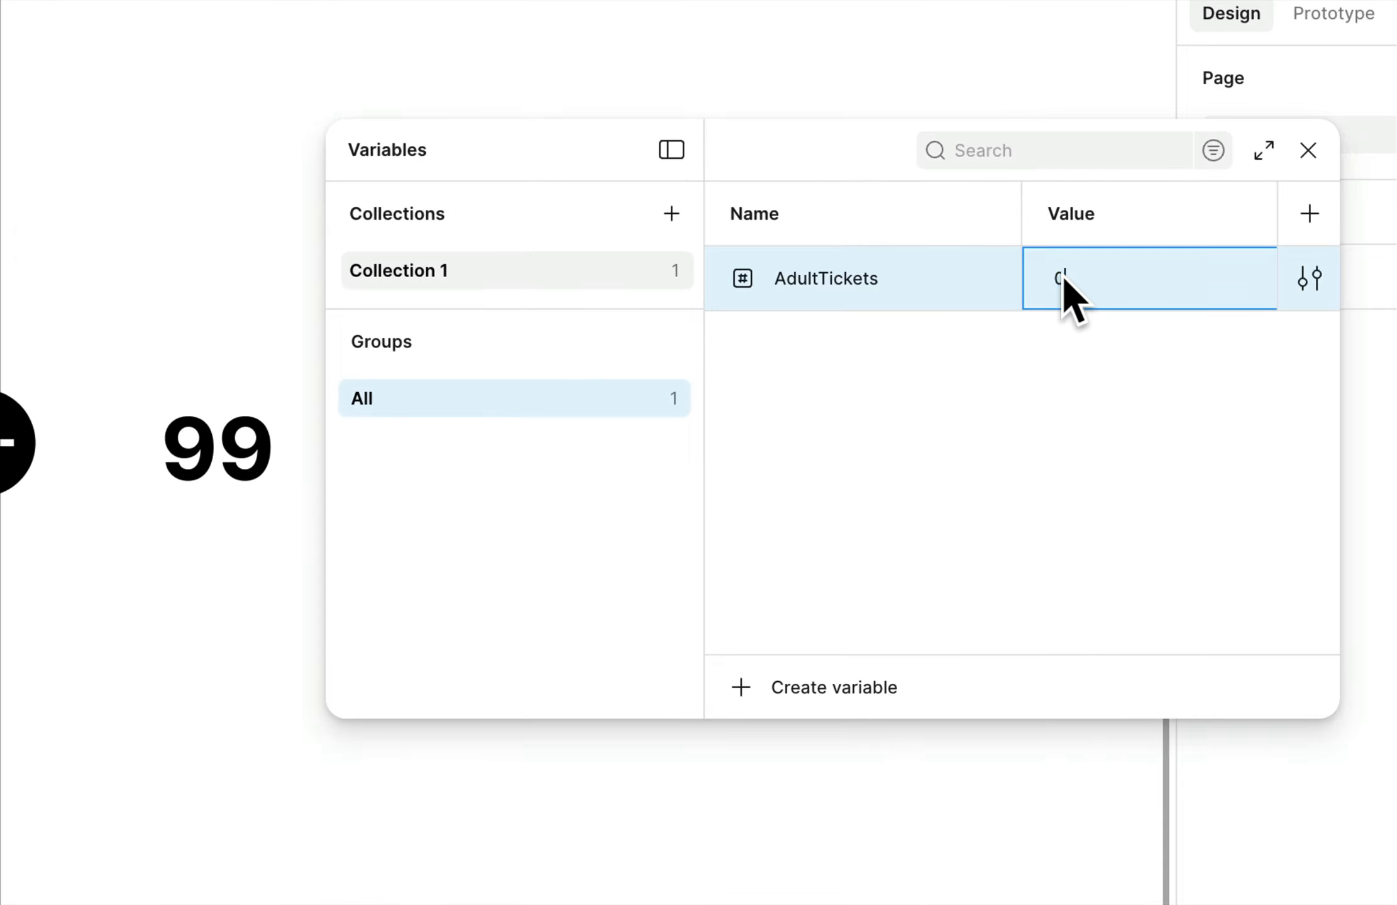
double_click(1063, 277)
type("5")
left_click(1074, 328)
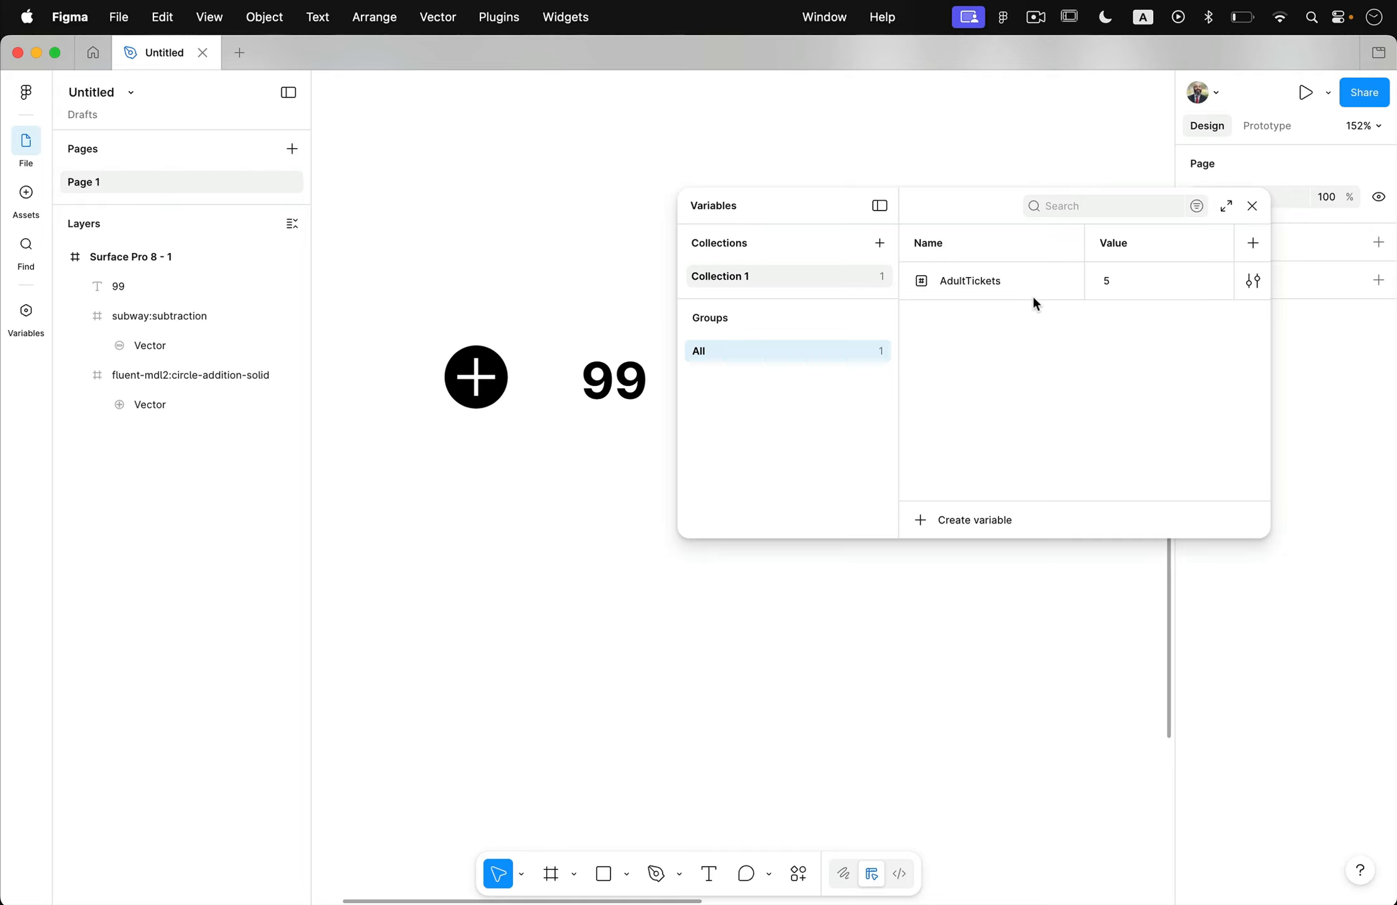
left_click(1253, 207)
Bind the content of the "99" text to the AdultTickets variable.
left_click(654, 391)
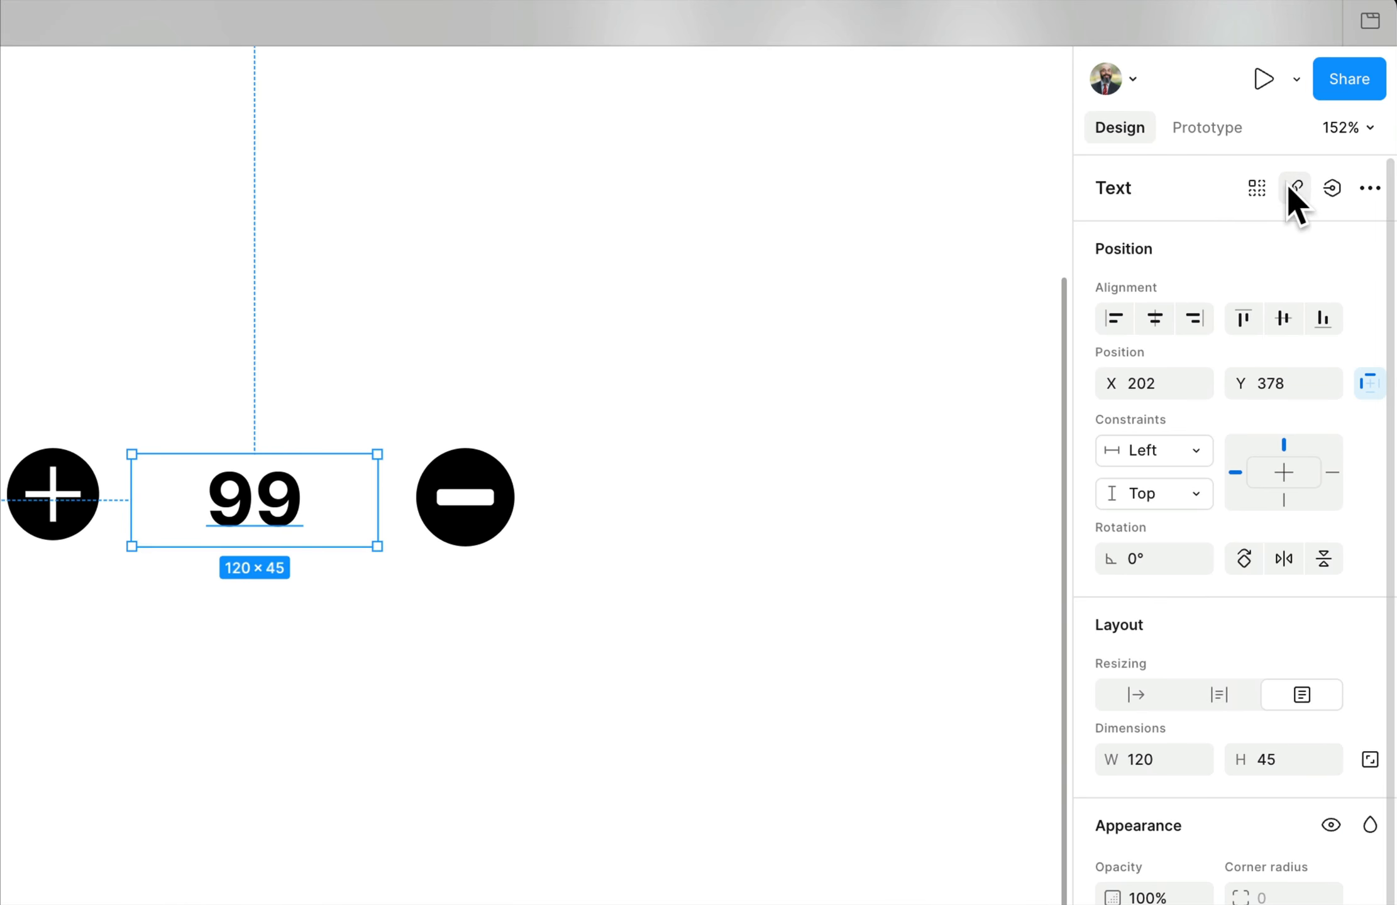
left_click(1333, 190)
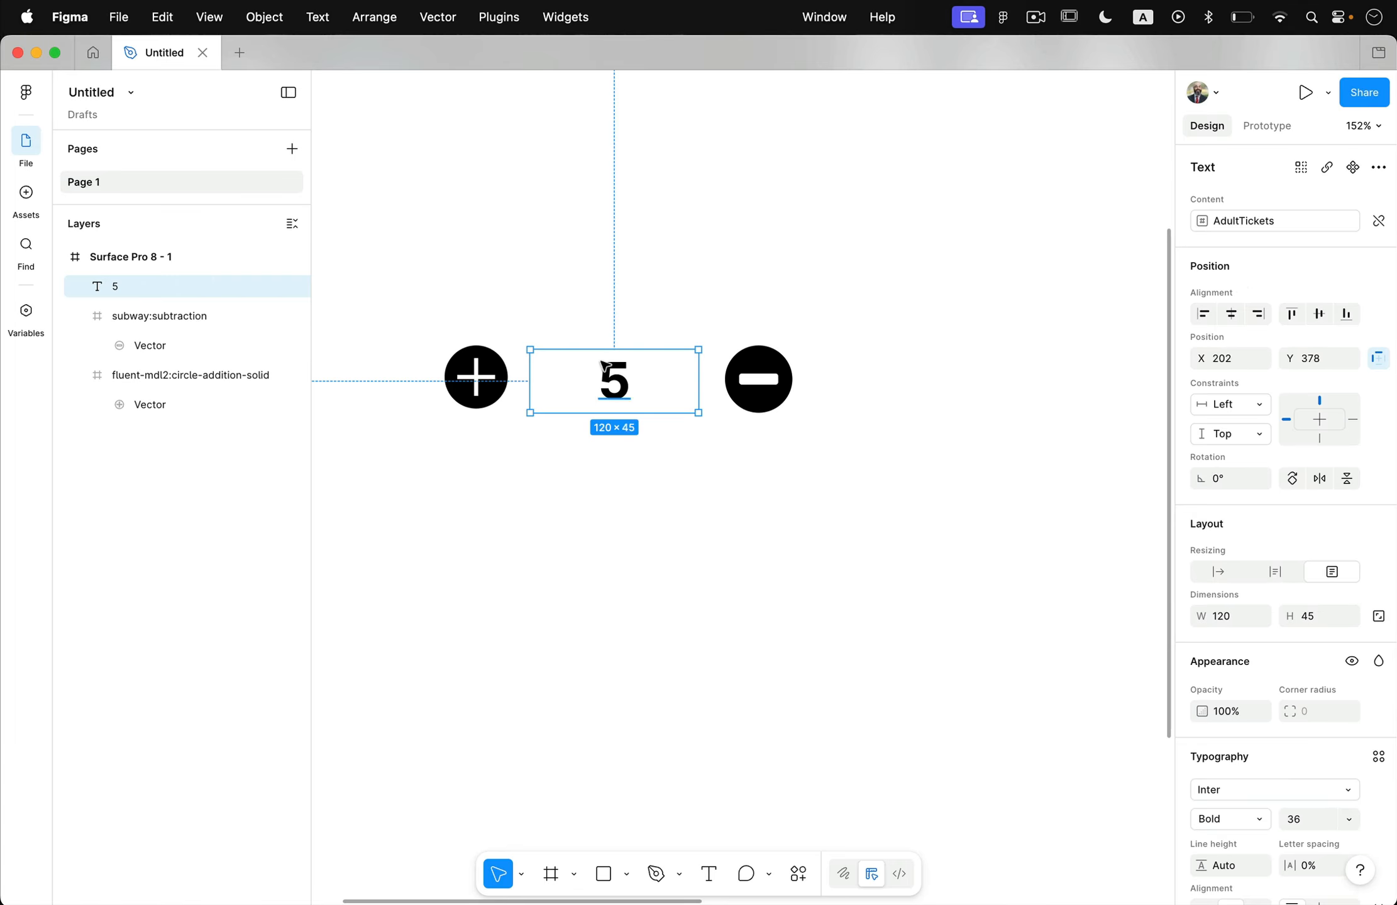
left_click(747, 469)
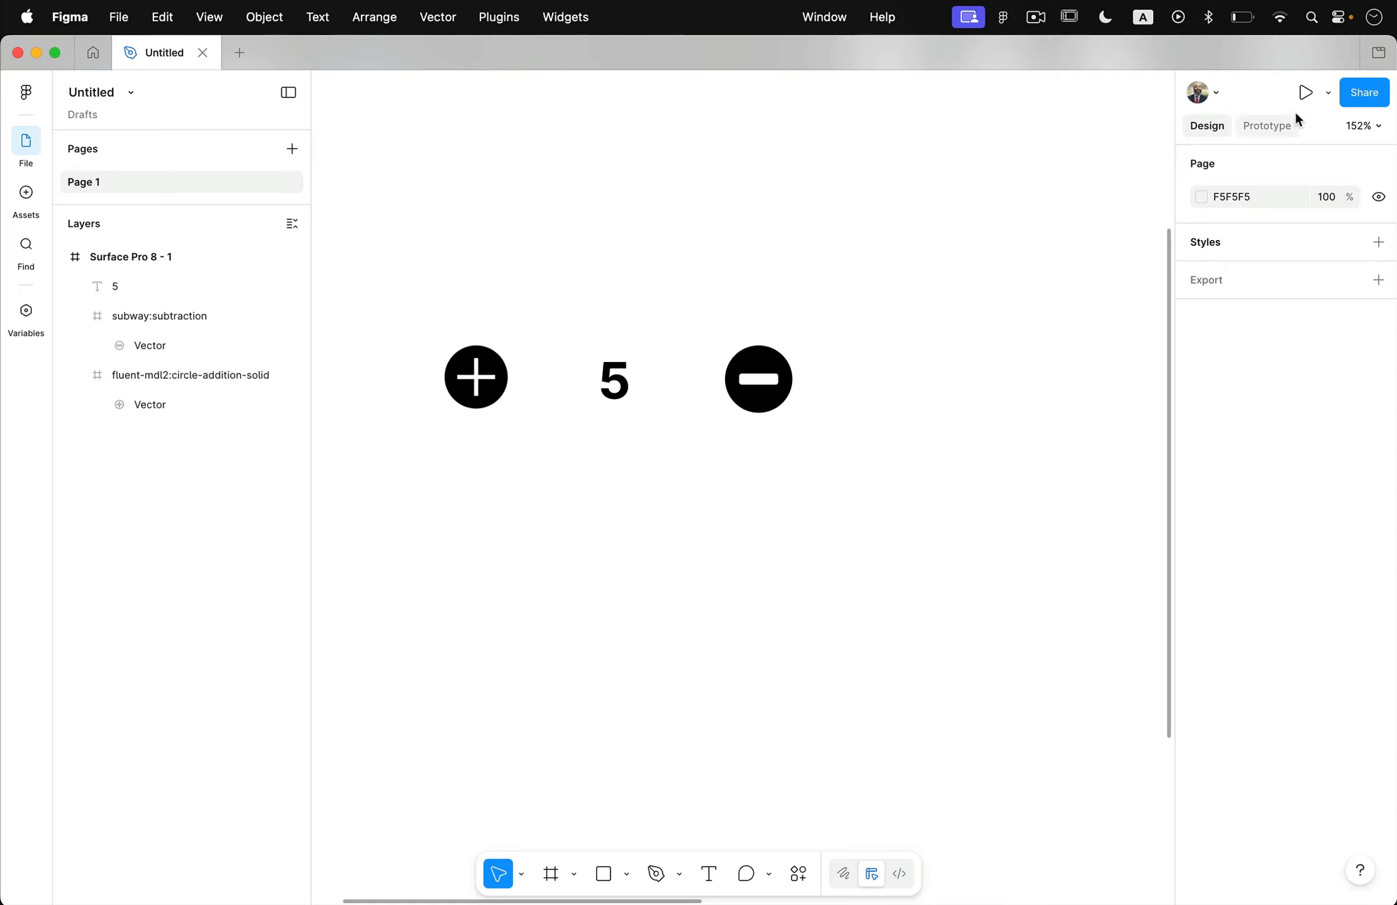
Preview the frame as a prototype in an enlarged preview window, and close the preview.
left_click(1329, 93)
left_click(1251, 153)
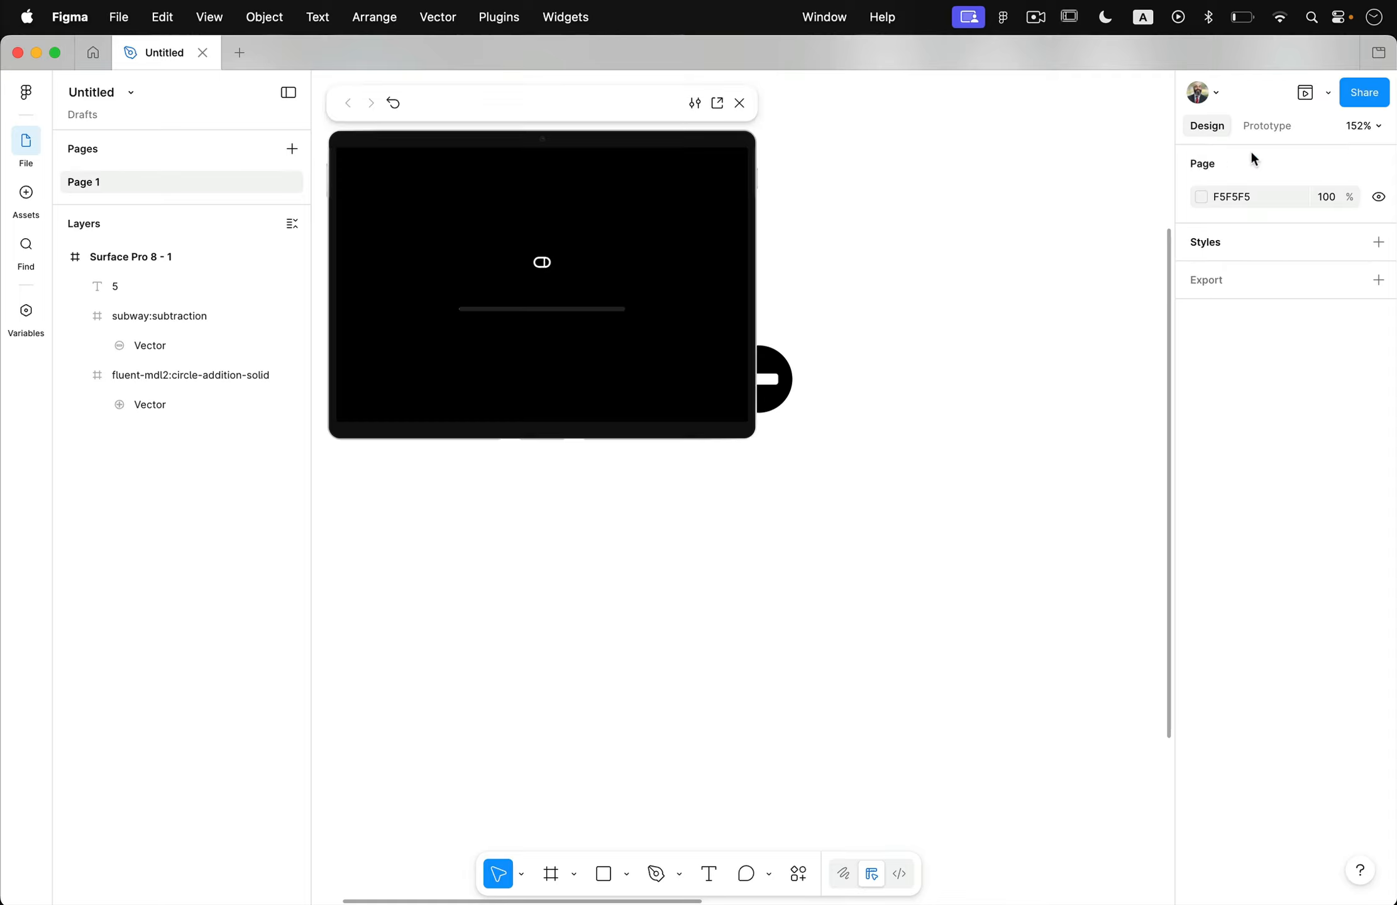
left_click_drag(645, 123, 899, 108)
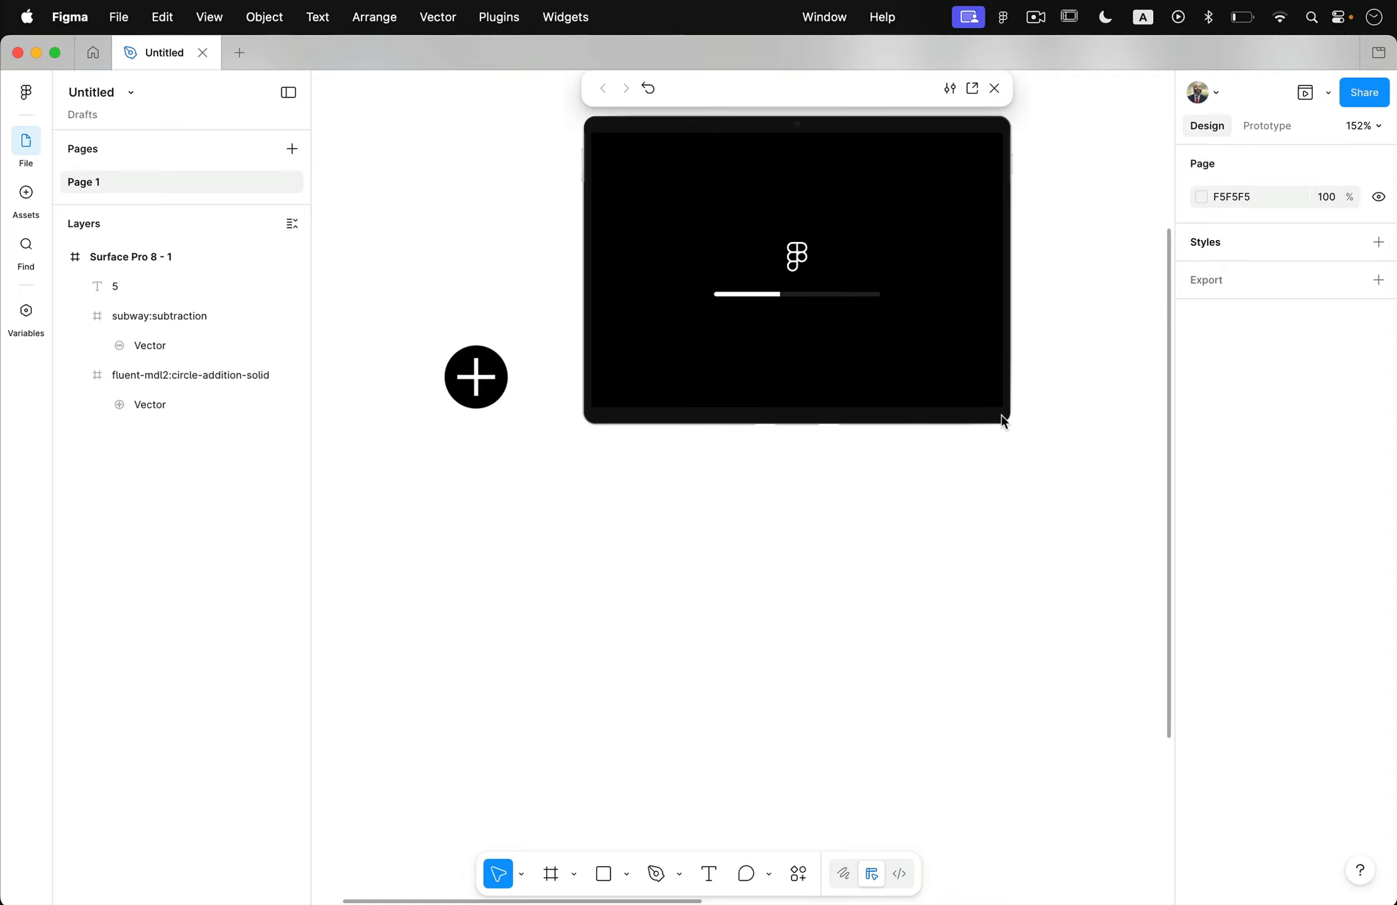
left_click_drag(1009, 424, 1312, 642)
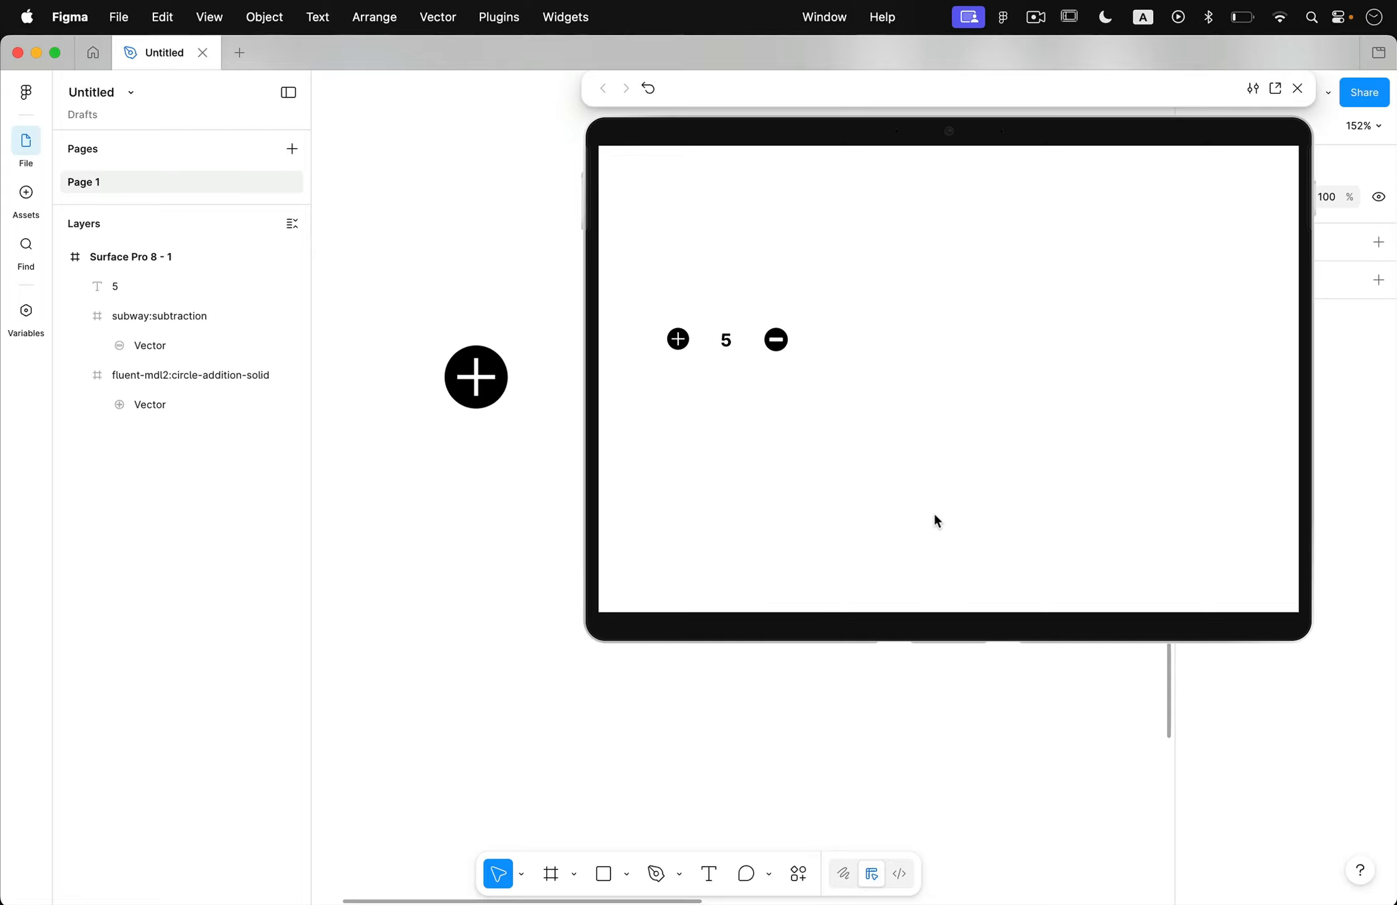
left_click(1299, 87)
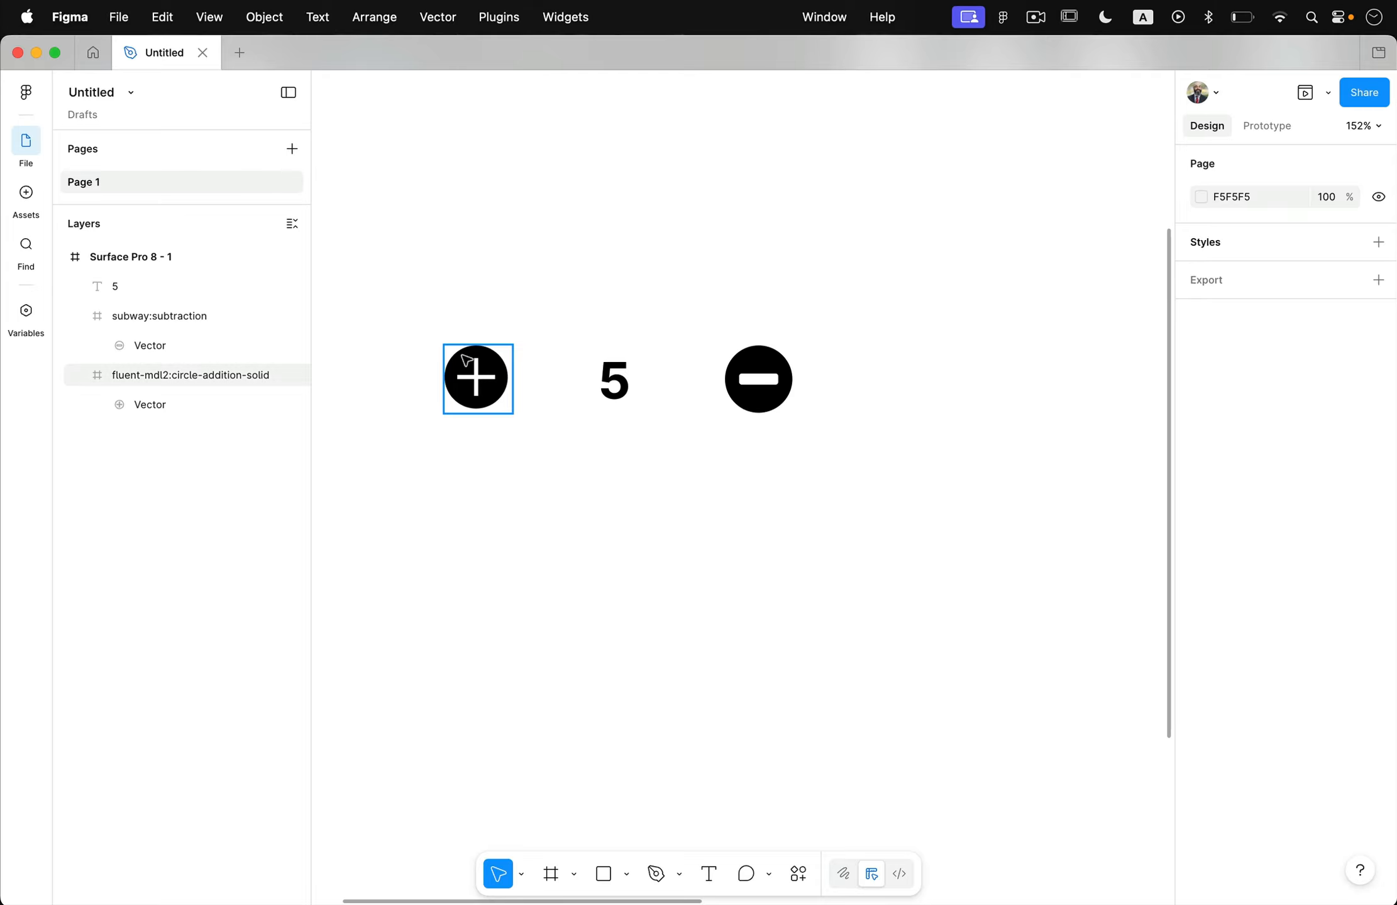
Rename the plus icon's layer as Addition.
left_click(483, 371)
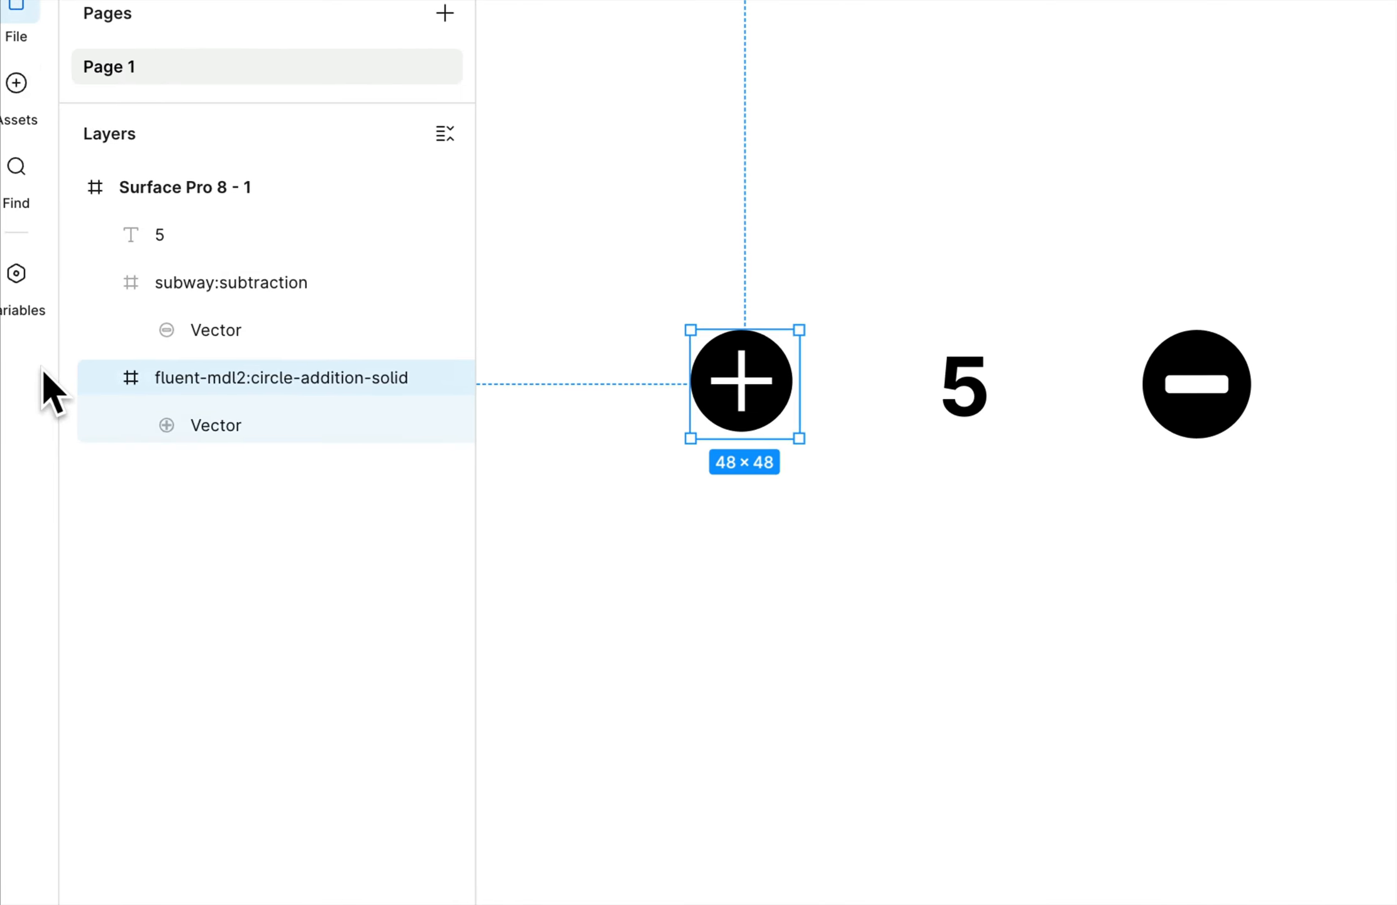
double_click(202, 377)
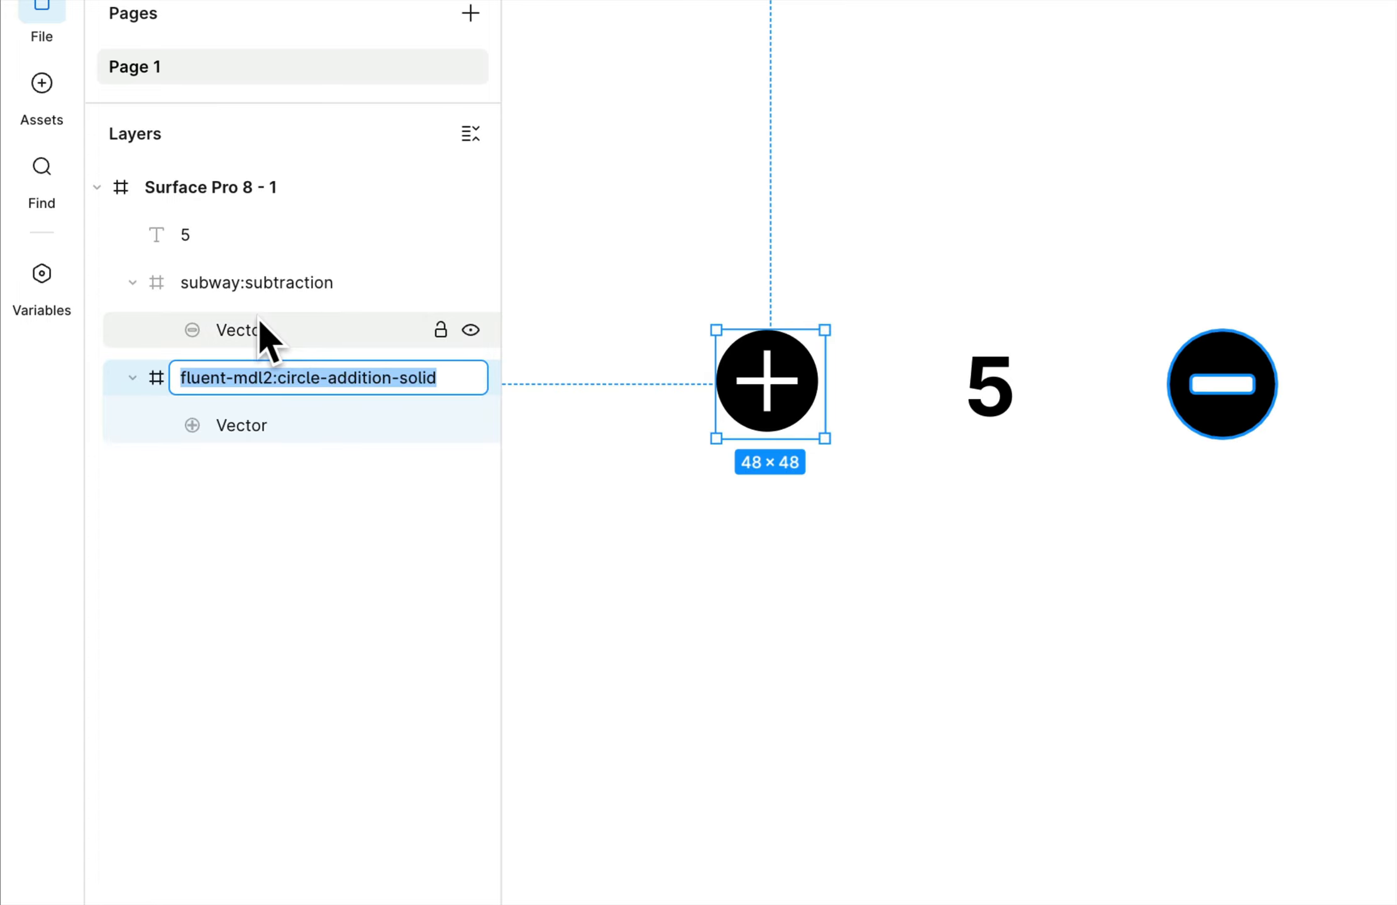
type("Addition")
key("Return")
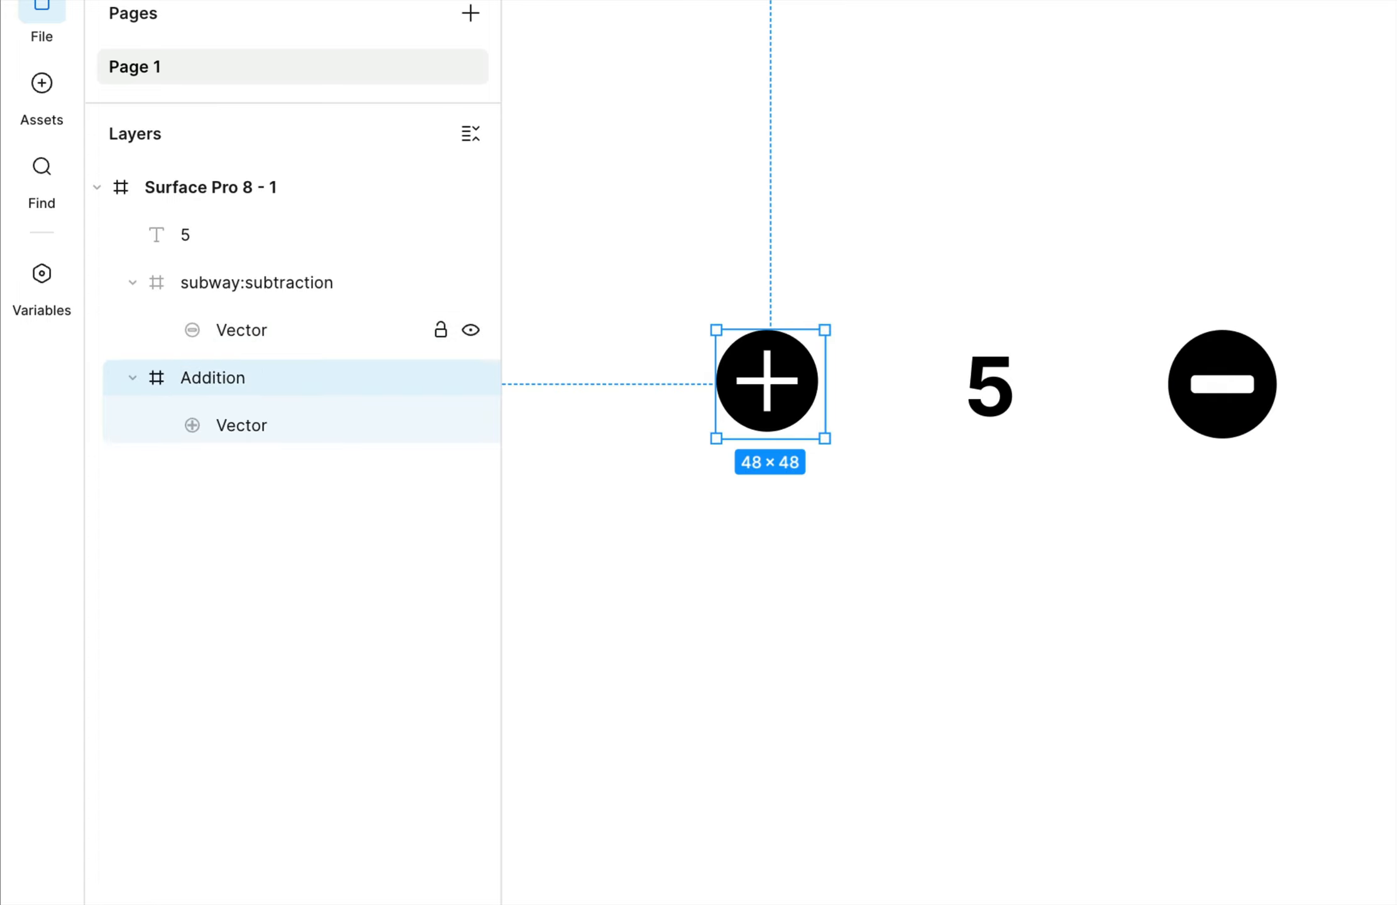
Rename the minus icon's layer as Subtraction.
double_click(212, 284)
type("Sub")
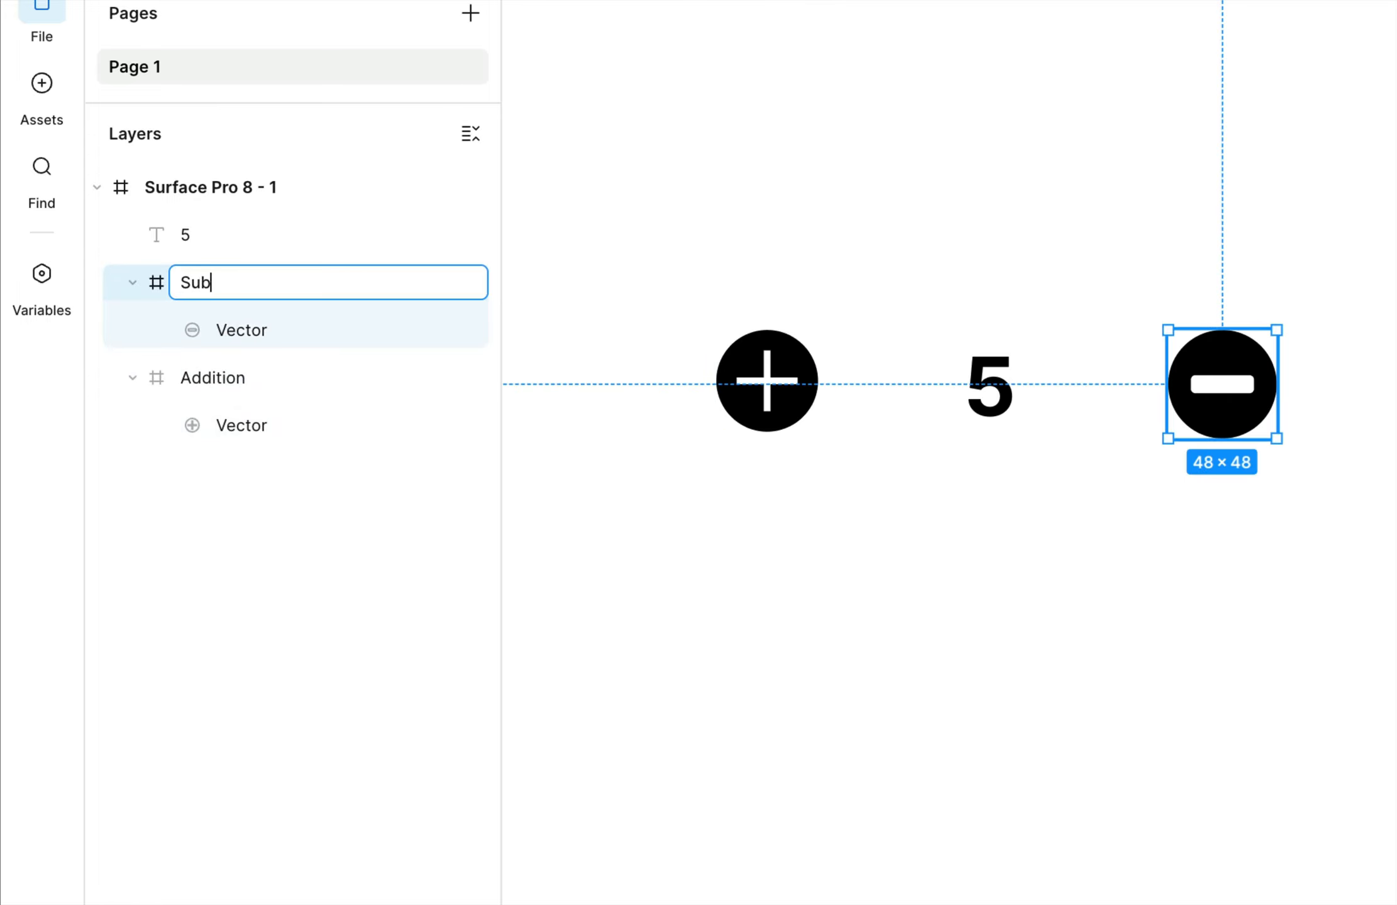
type("traction")
key("Return")
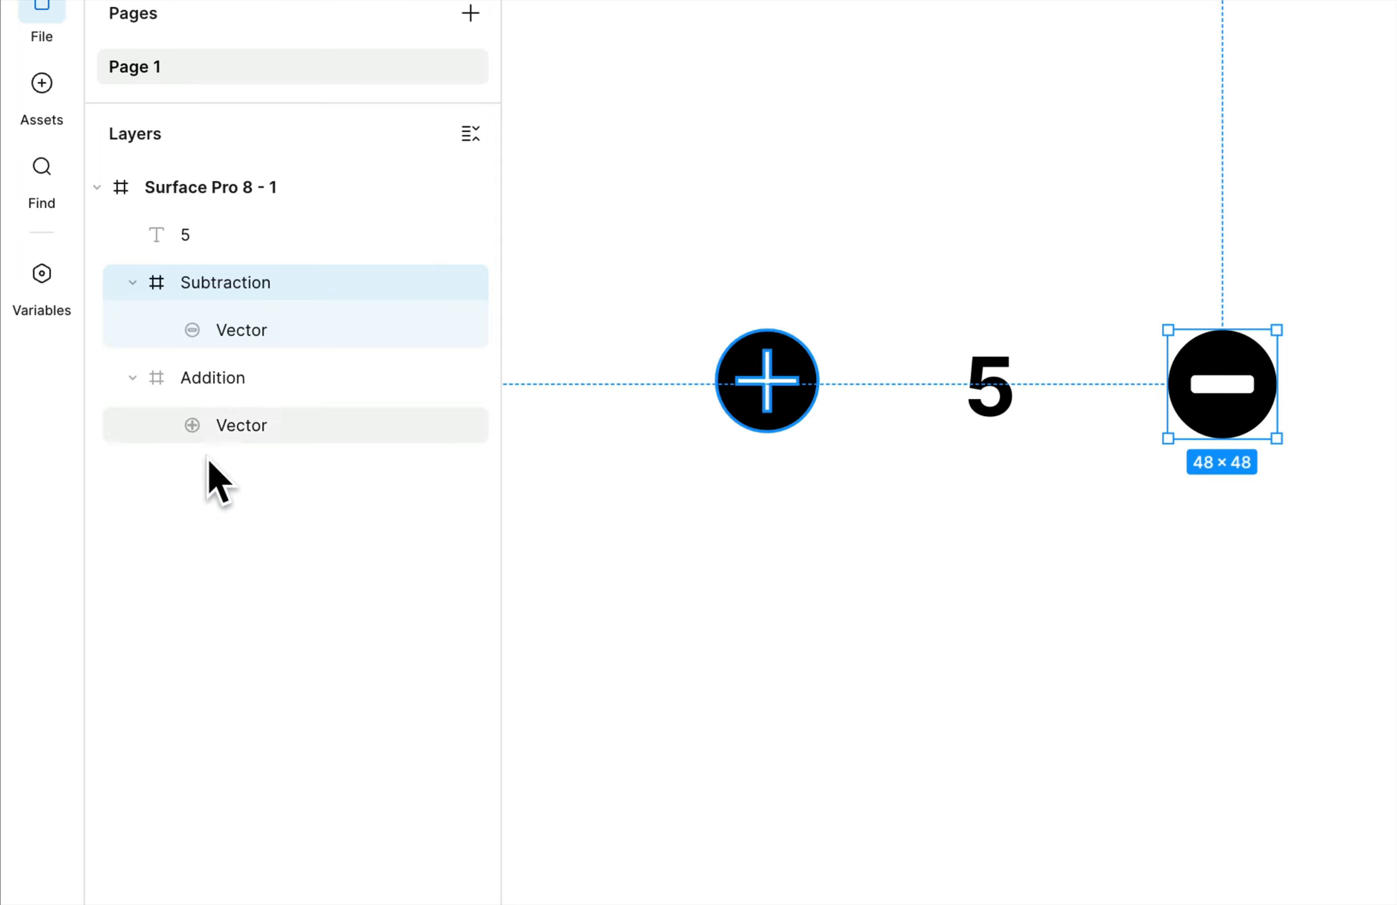
left_click(954, 536)
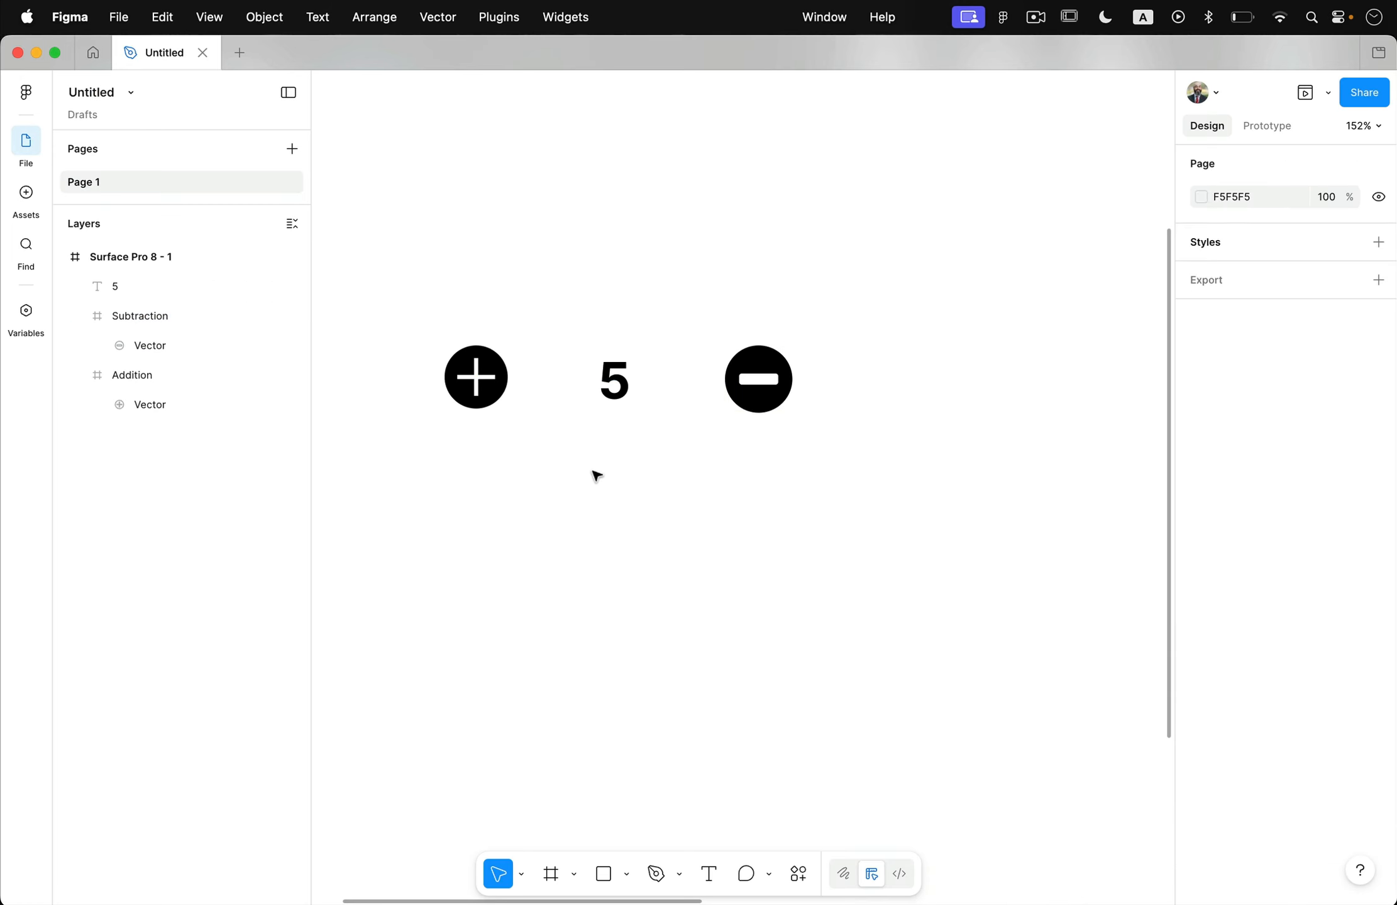
Add an On tap prototype interaction with a Set variable action to the Addition icon.
left_click(778, 376)
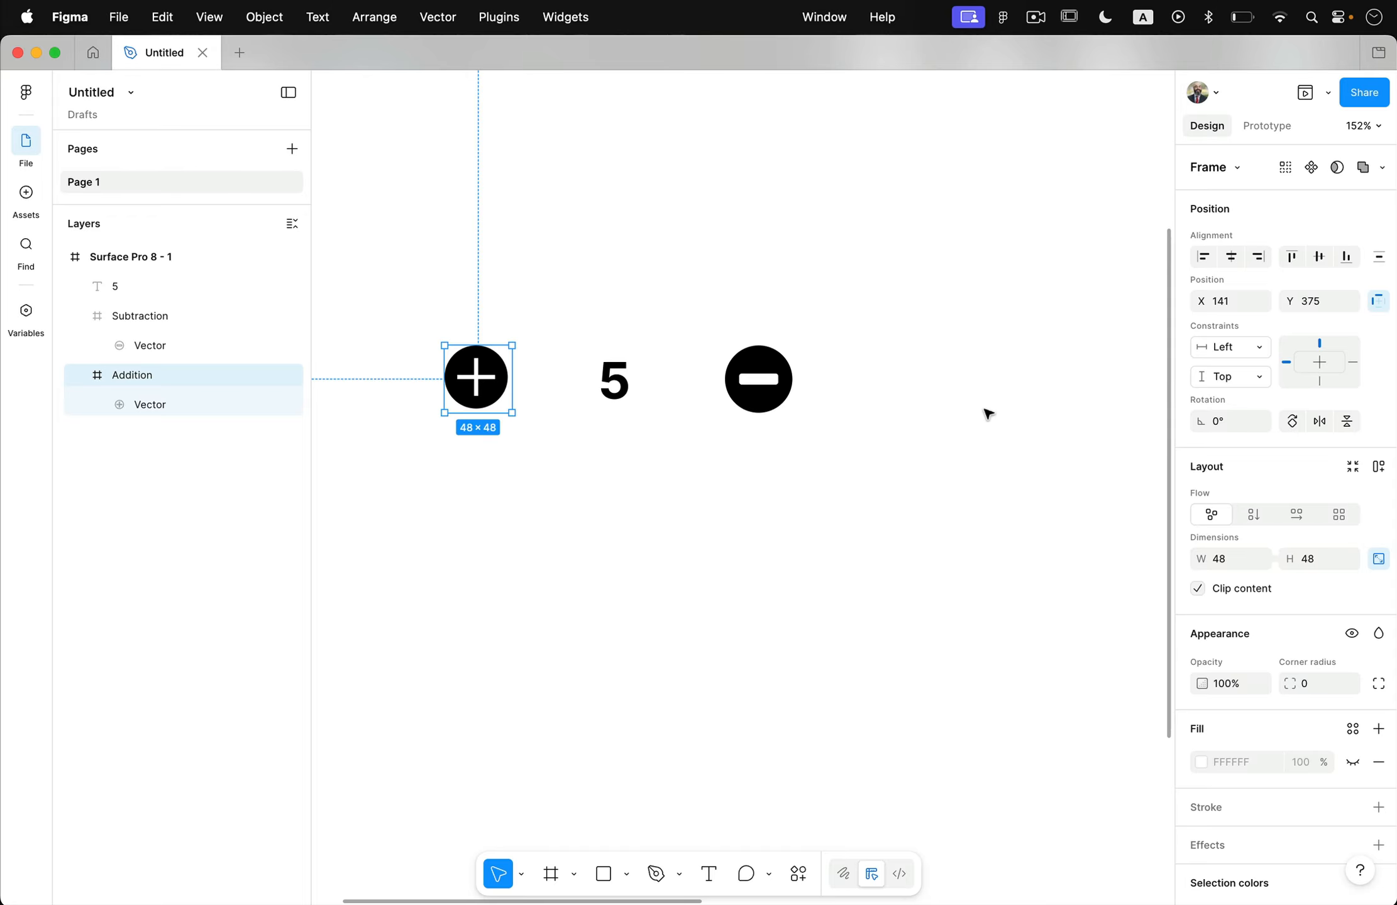
left_click(1265, 127)
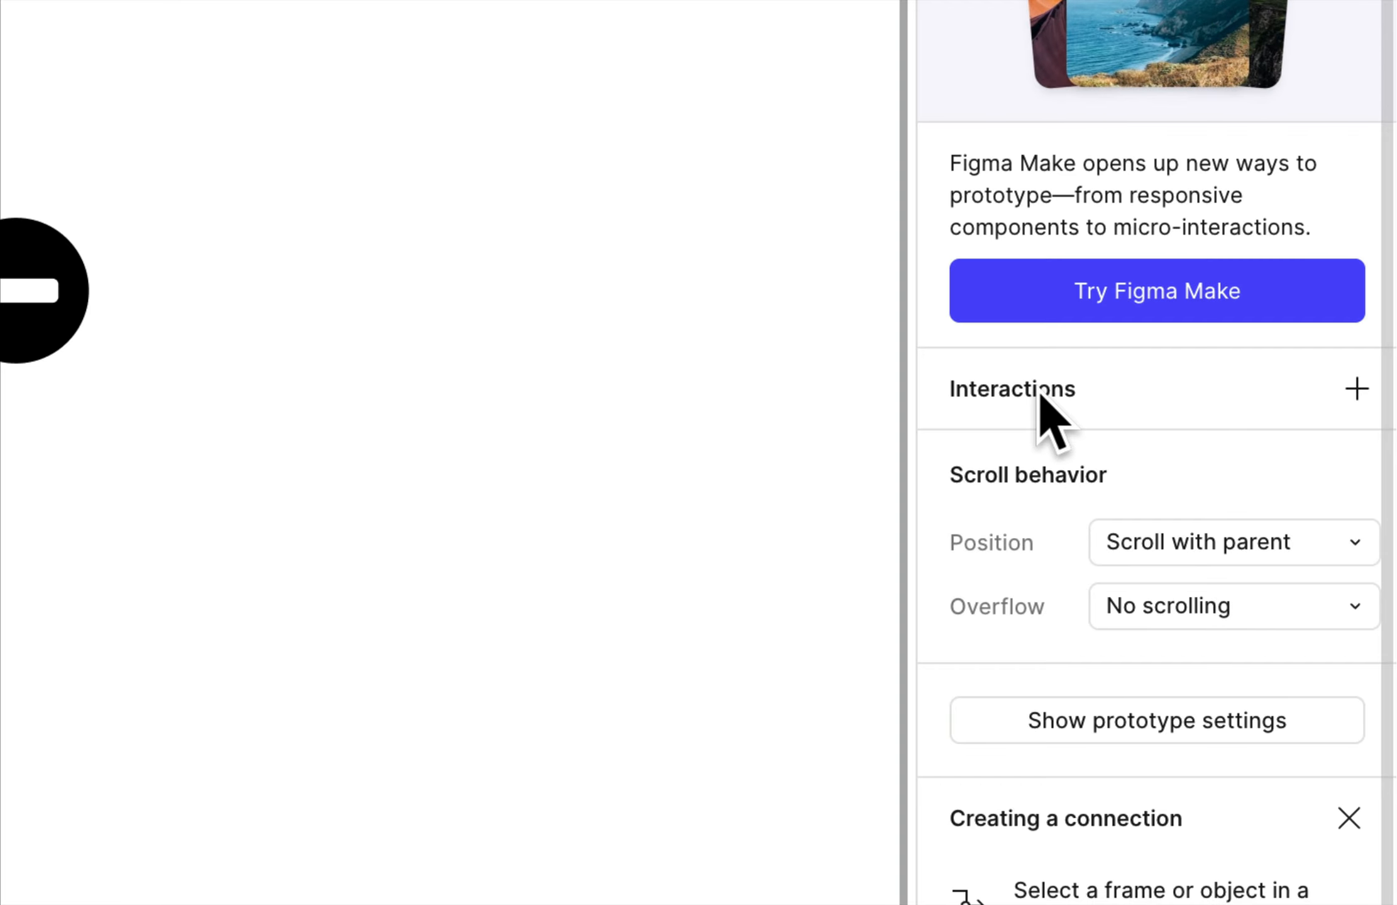
left_click(1355, 394)
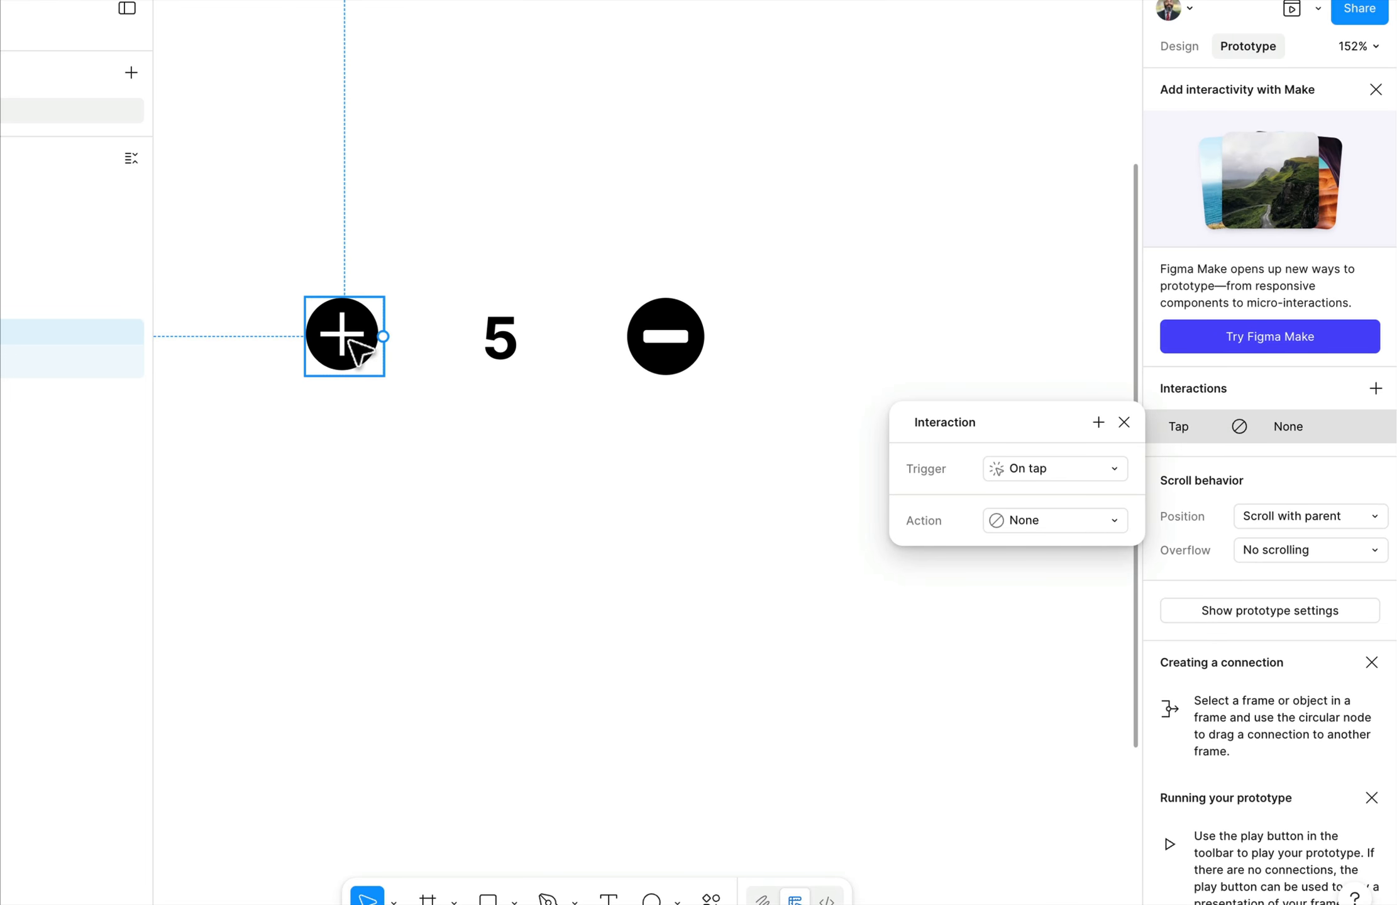
left_click(1037, 530)
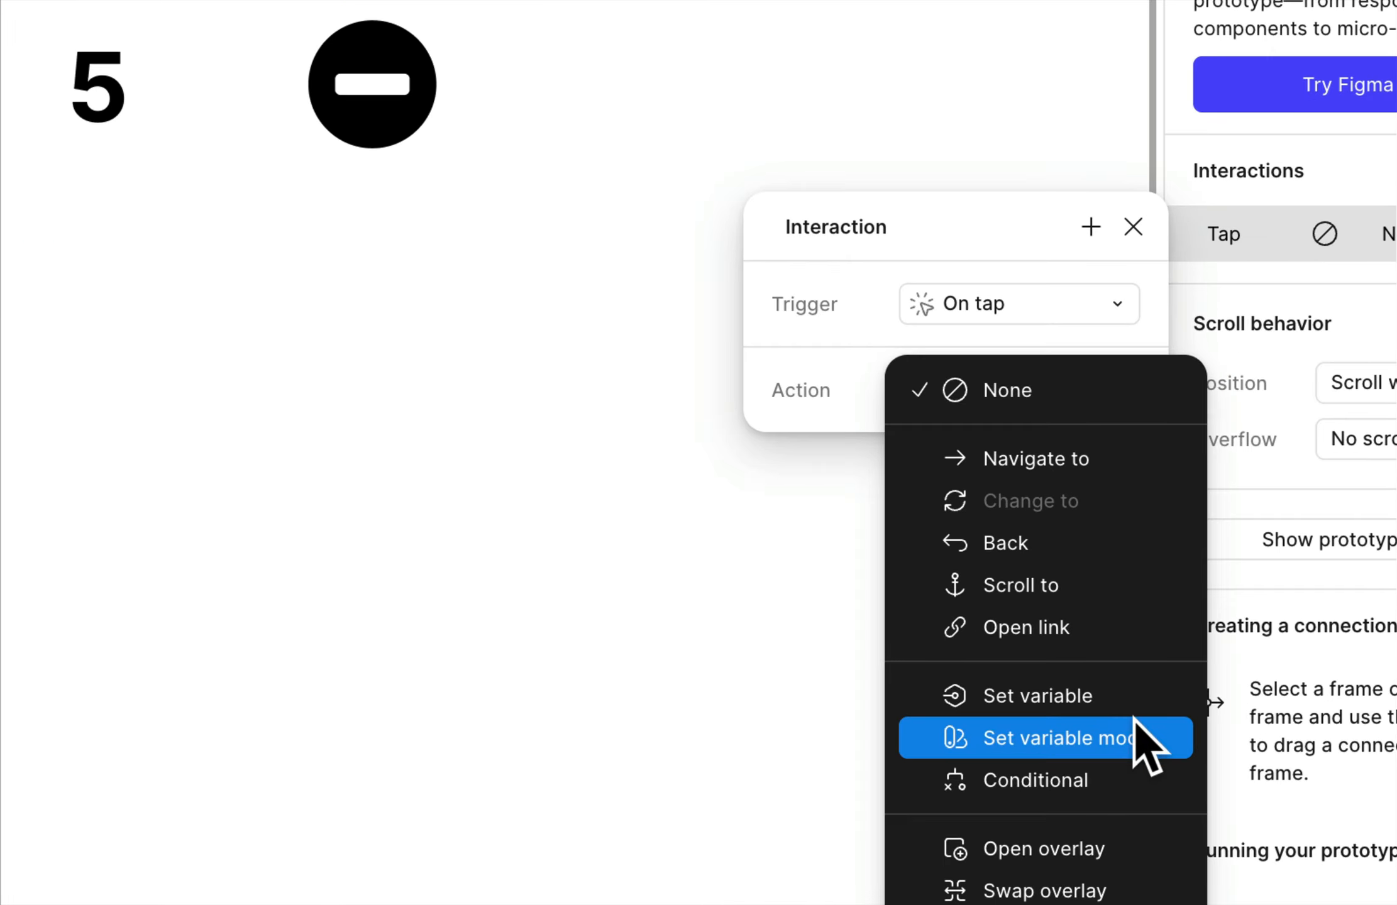
left_click(1069, 695)
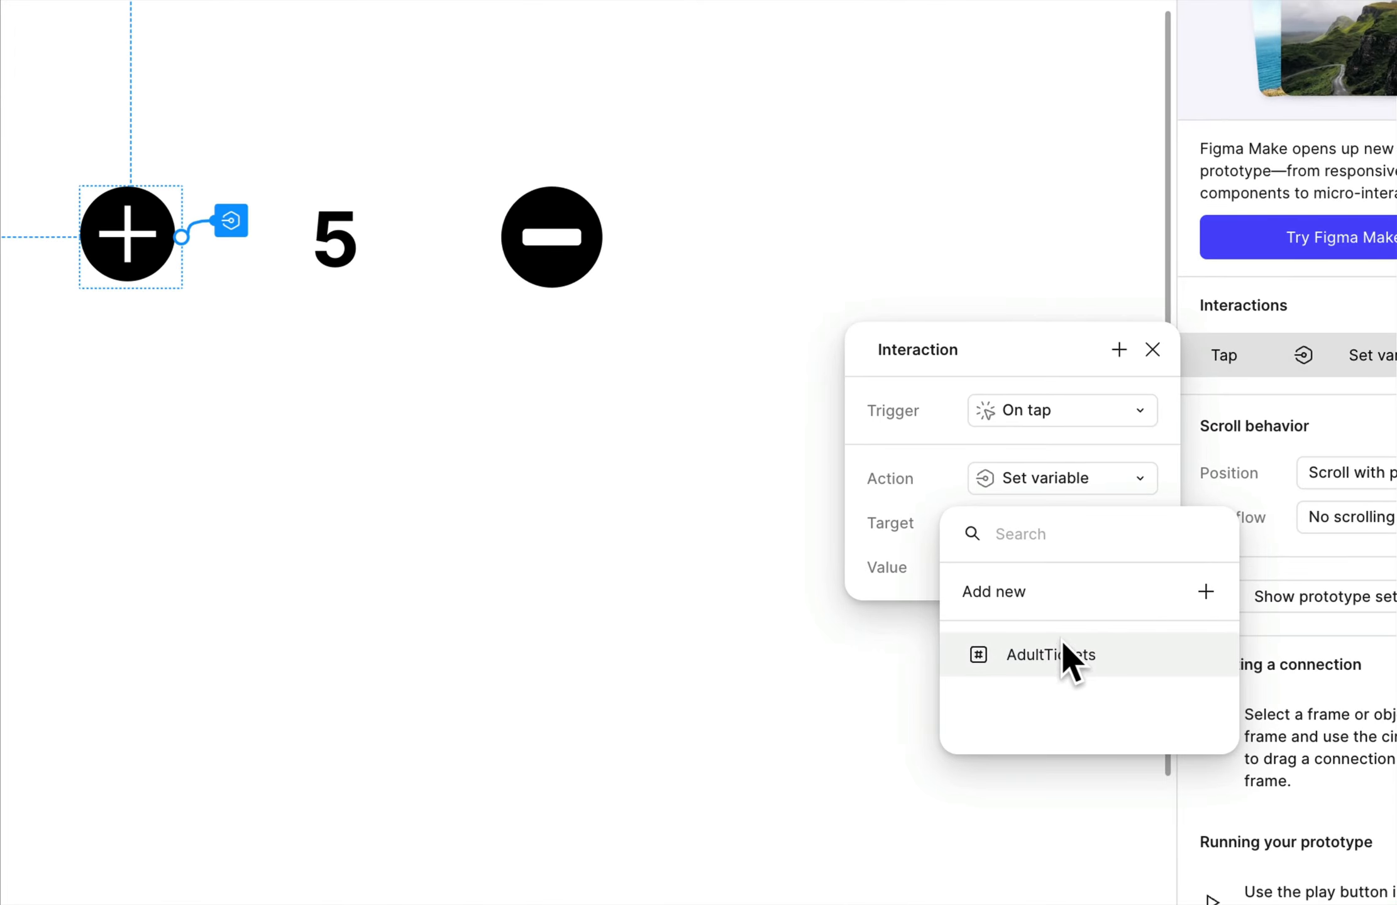
Choose AdultTickets as the target variable of the Addition icon's tap interaction.
left_click(852, 488)
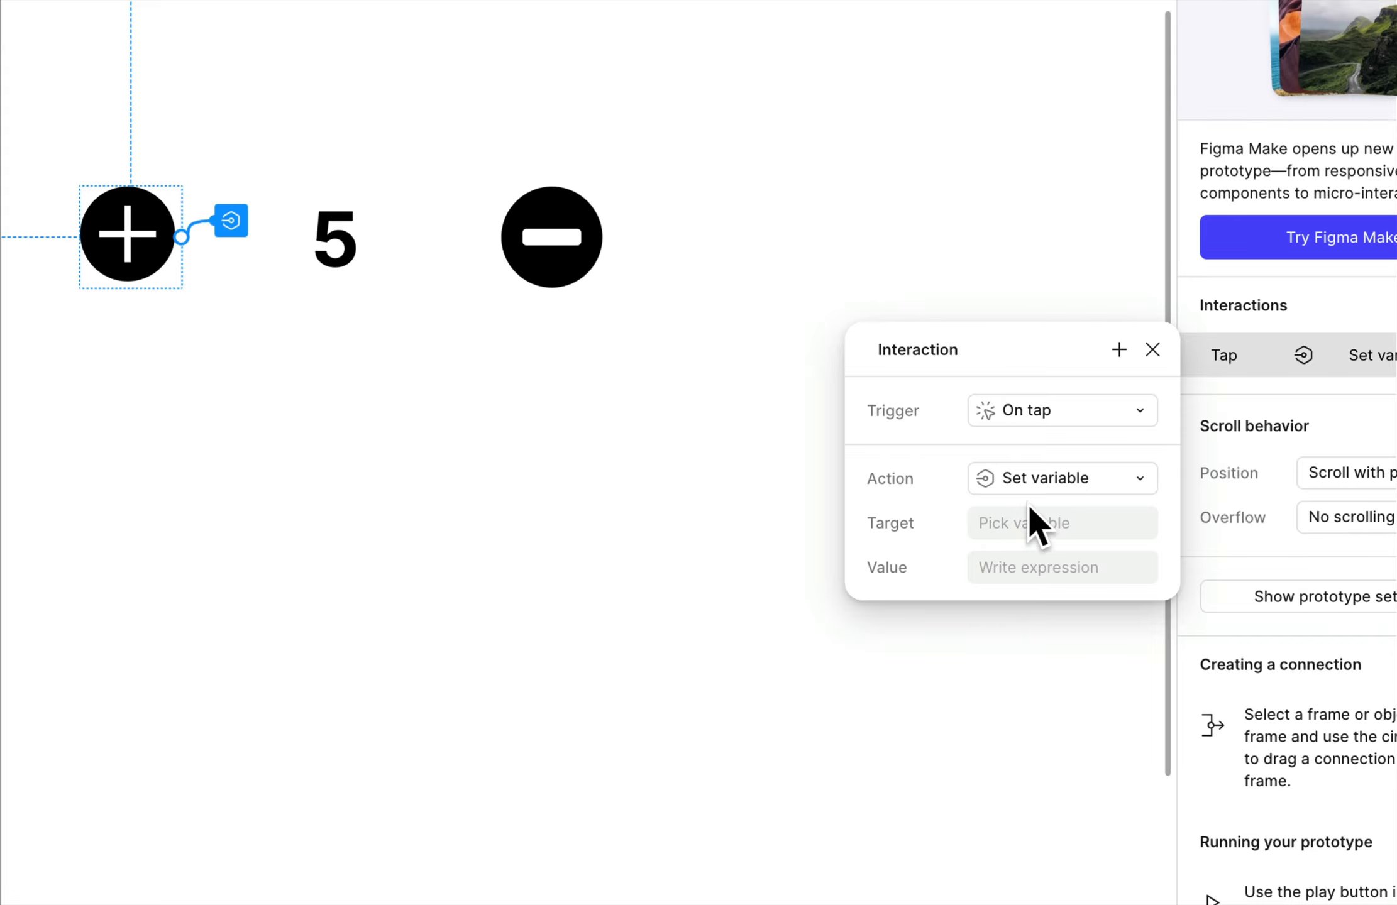
left_click(1015, 529)
left_click(1035, 654)
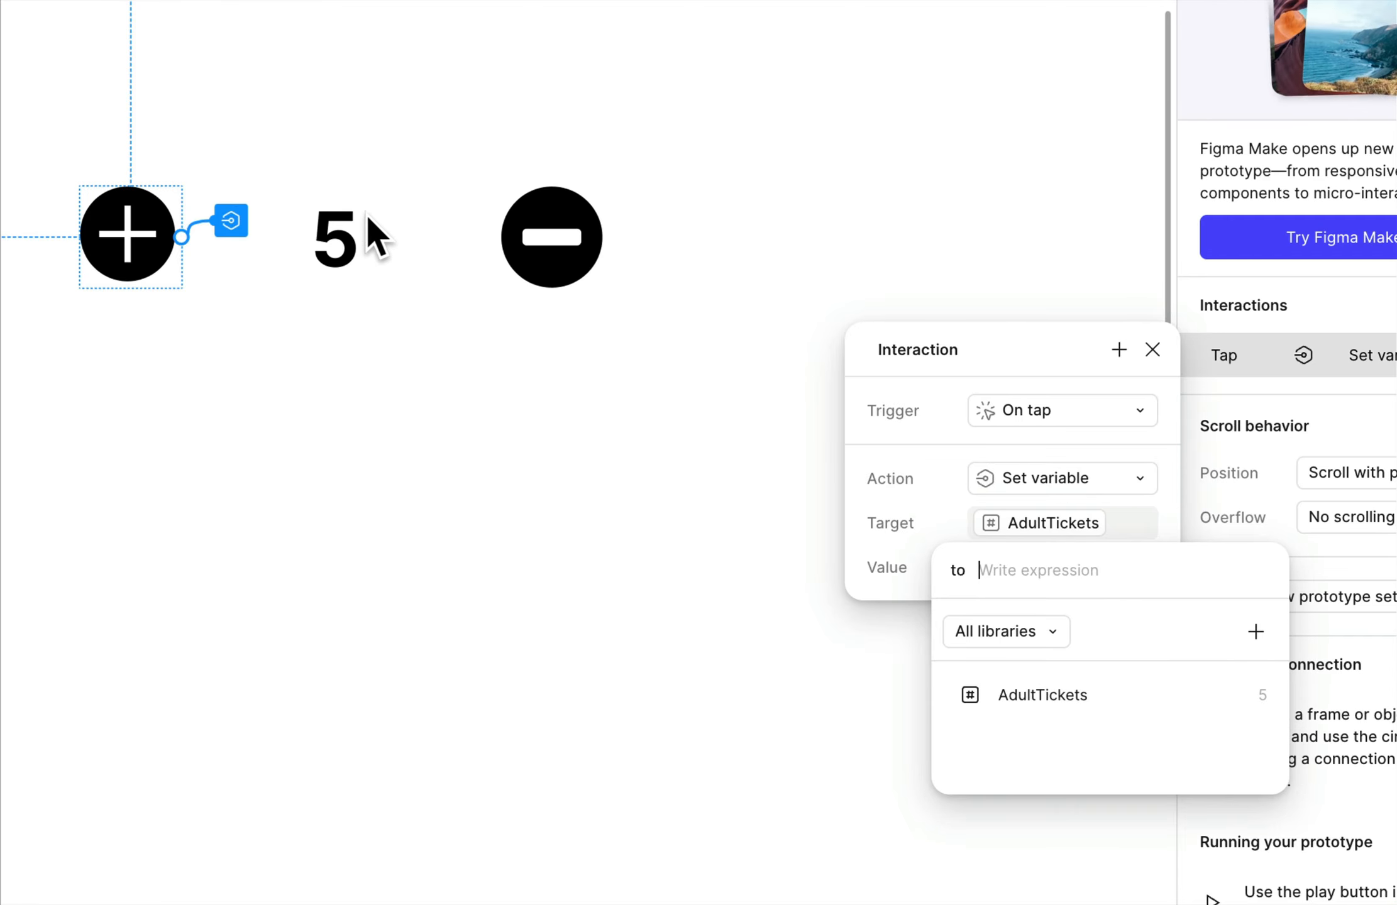
left_click(879, 486)
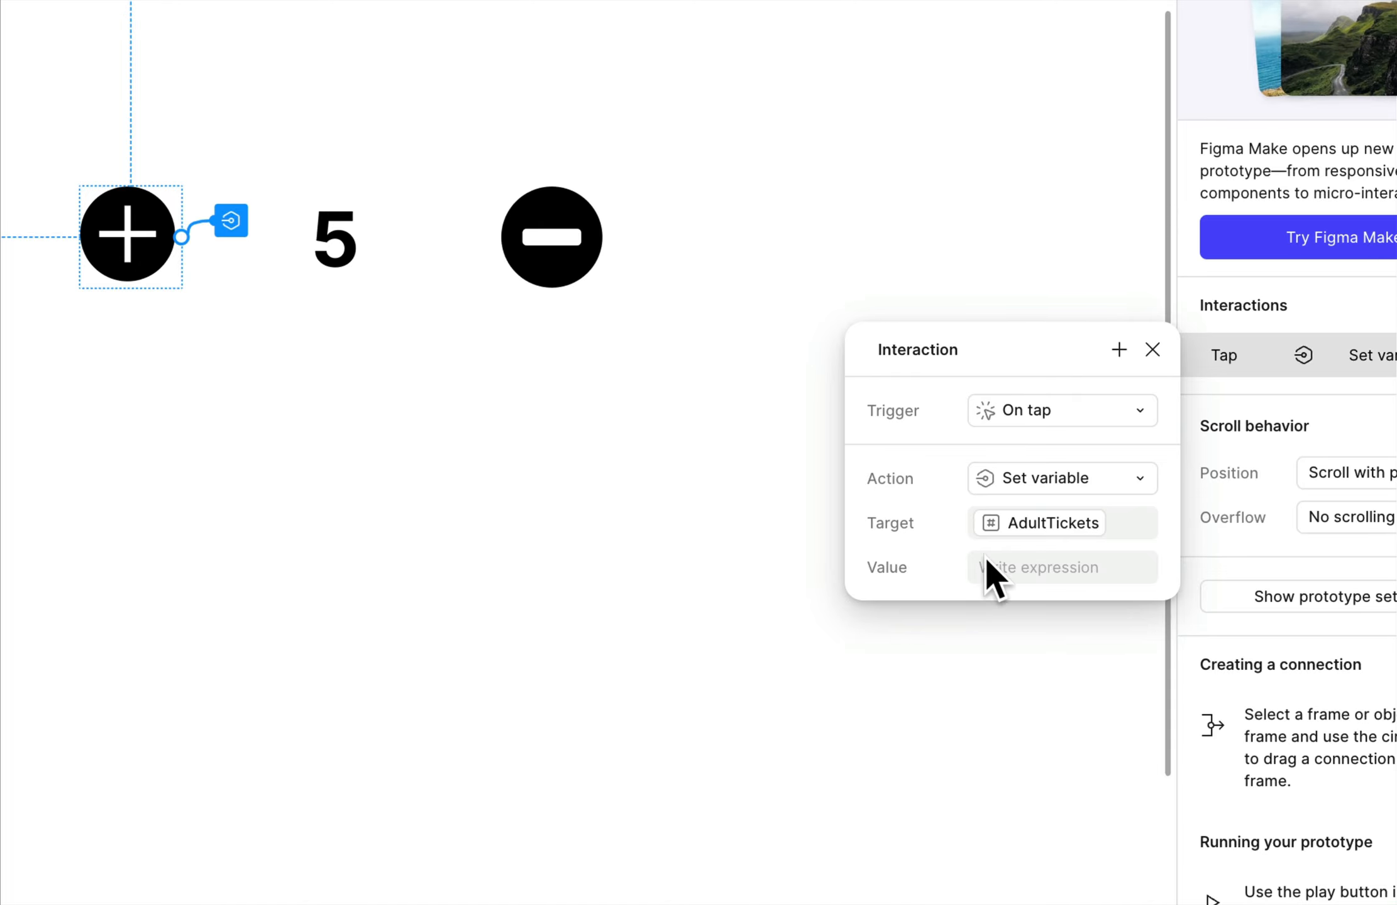
left_click(1023, 560)
left_click(1101, 522)
left_click(1105, 522)
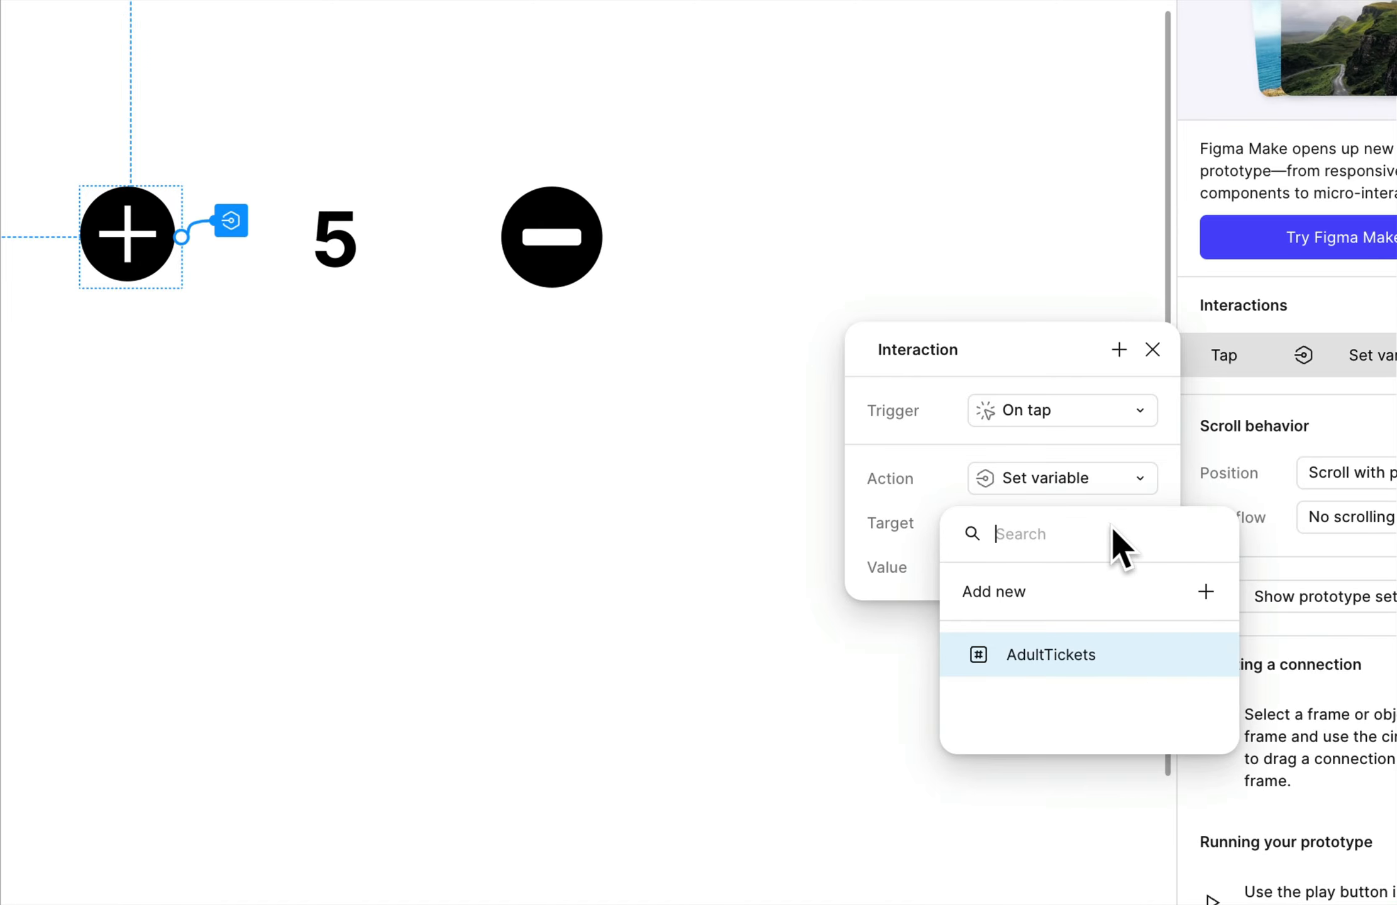
left_click(893, 501)
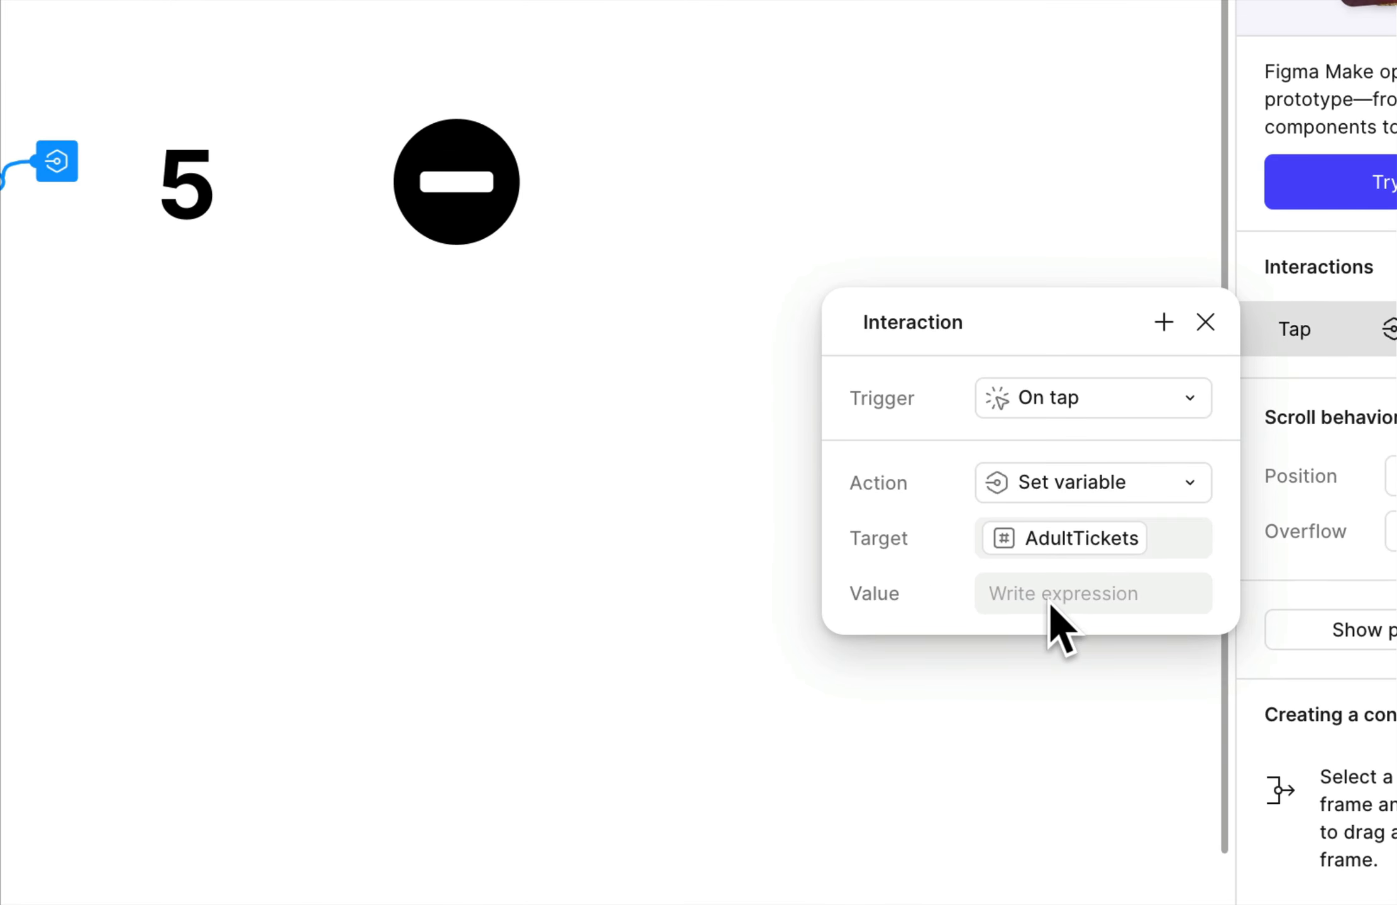
Set the value expression of the Addition icon's tap interaction to AdultTickets + 1 and review the finished interaction.
left_click(1055, 595)
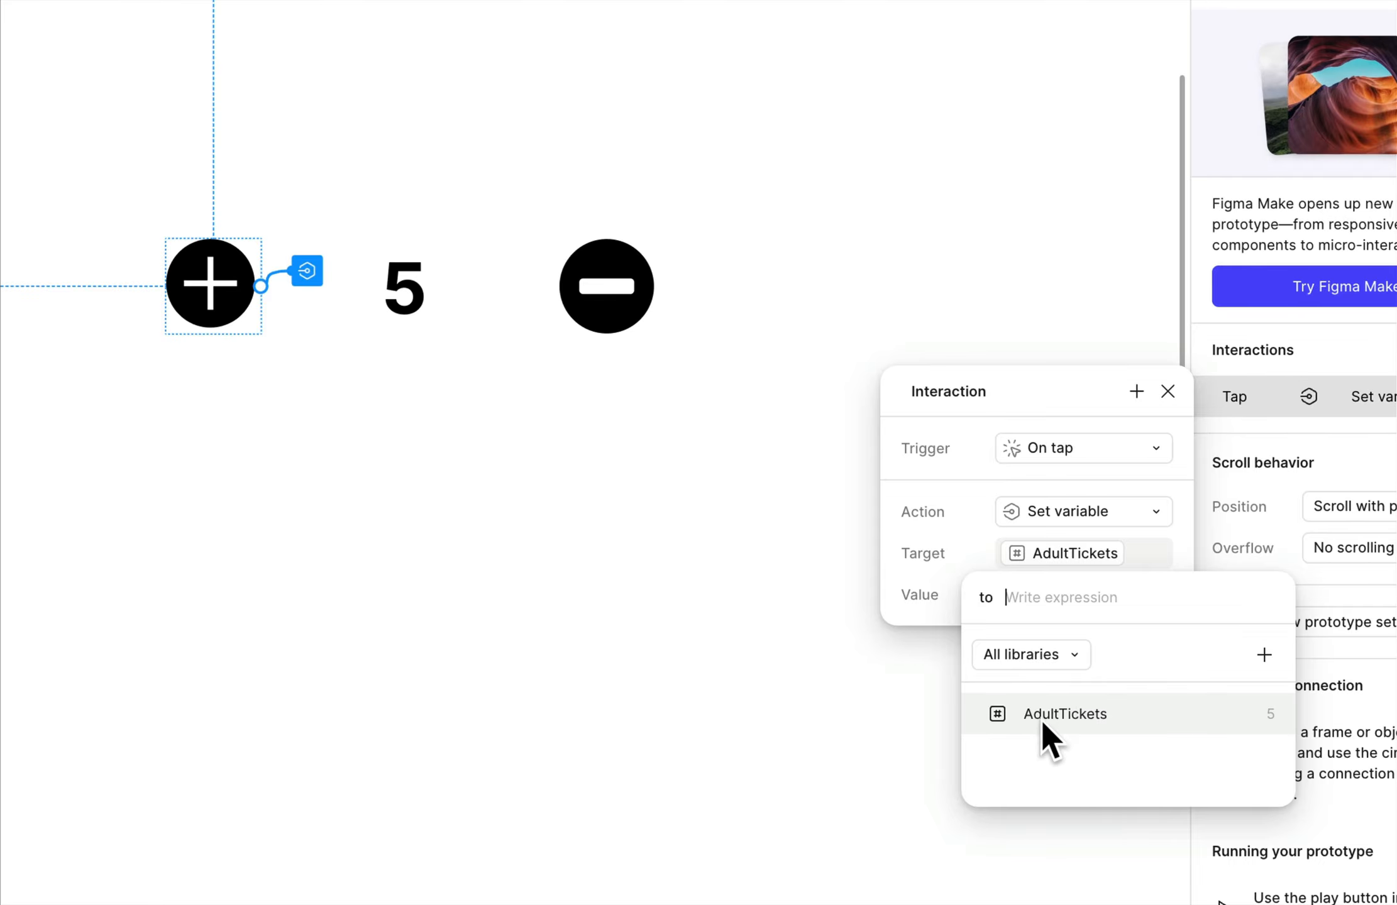
left_click(1086, 716)
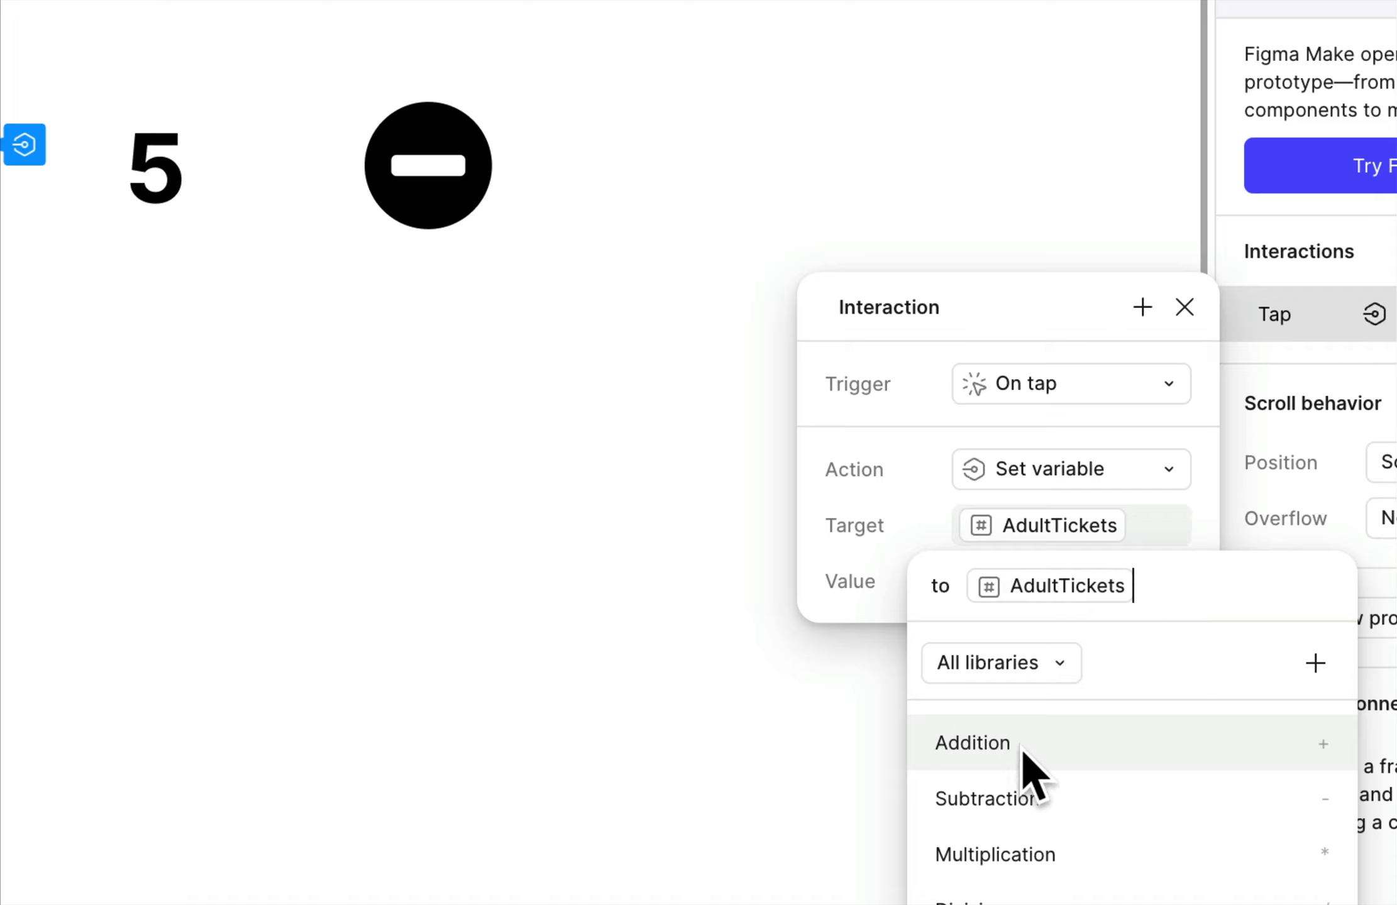
left_click(996, 750)
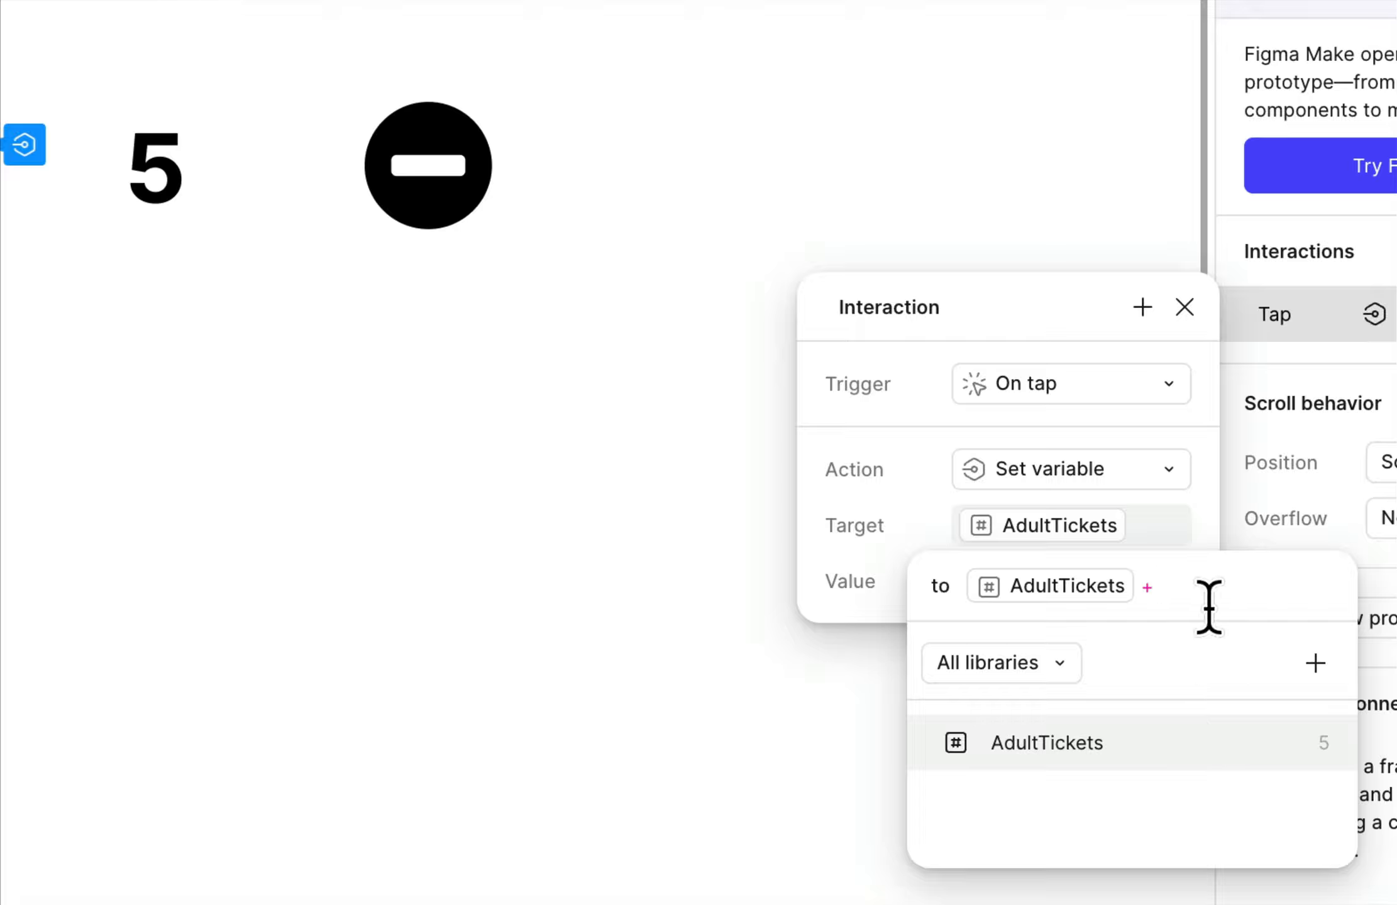
type("1")
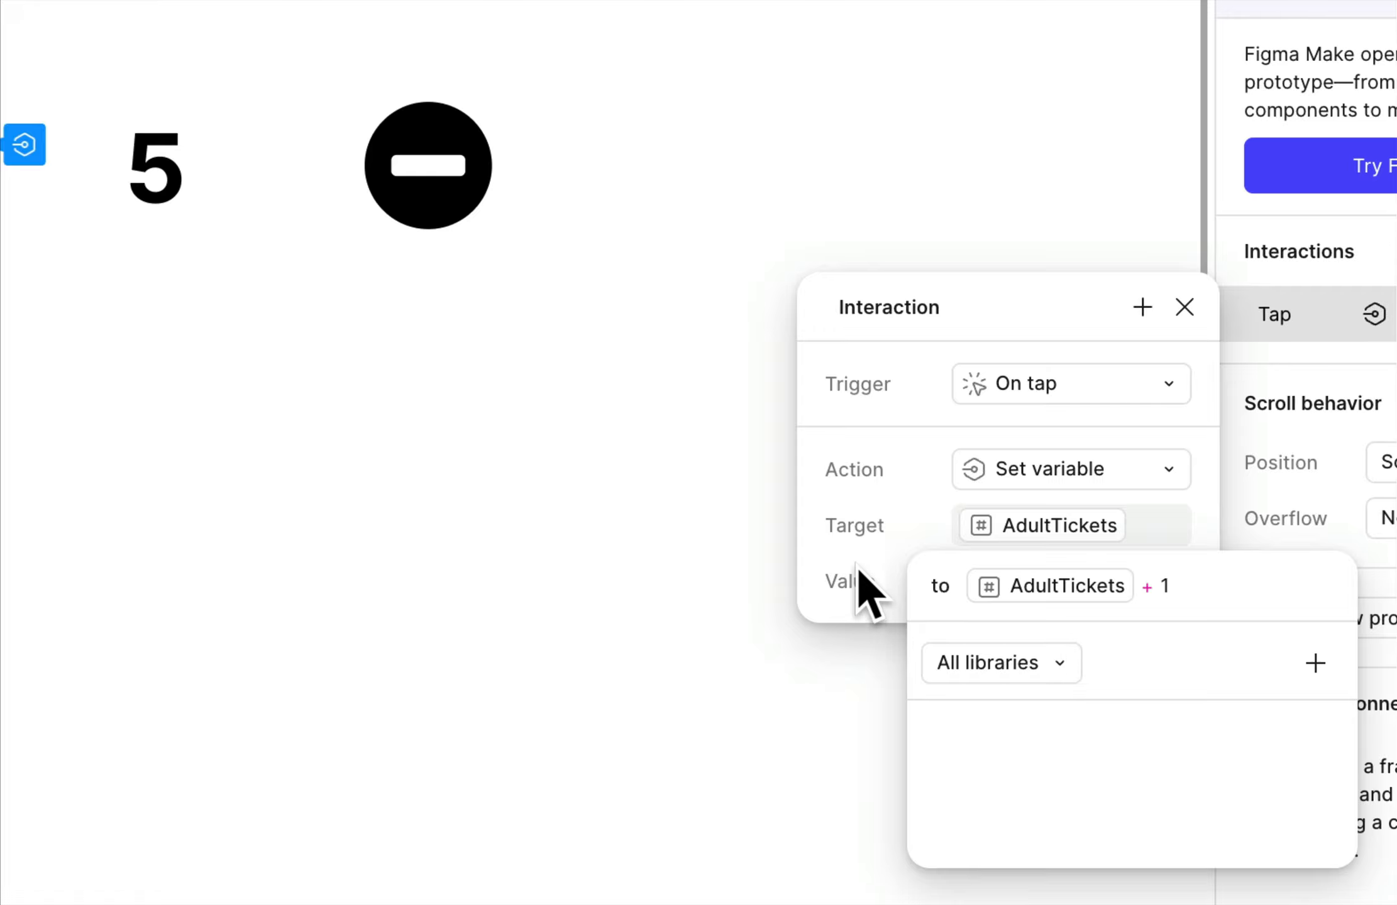
left_click(859, 588)
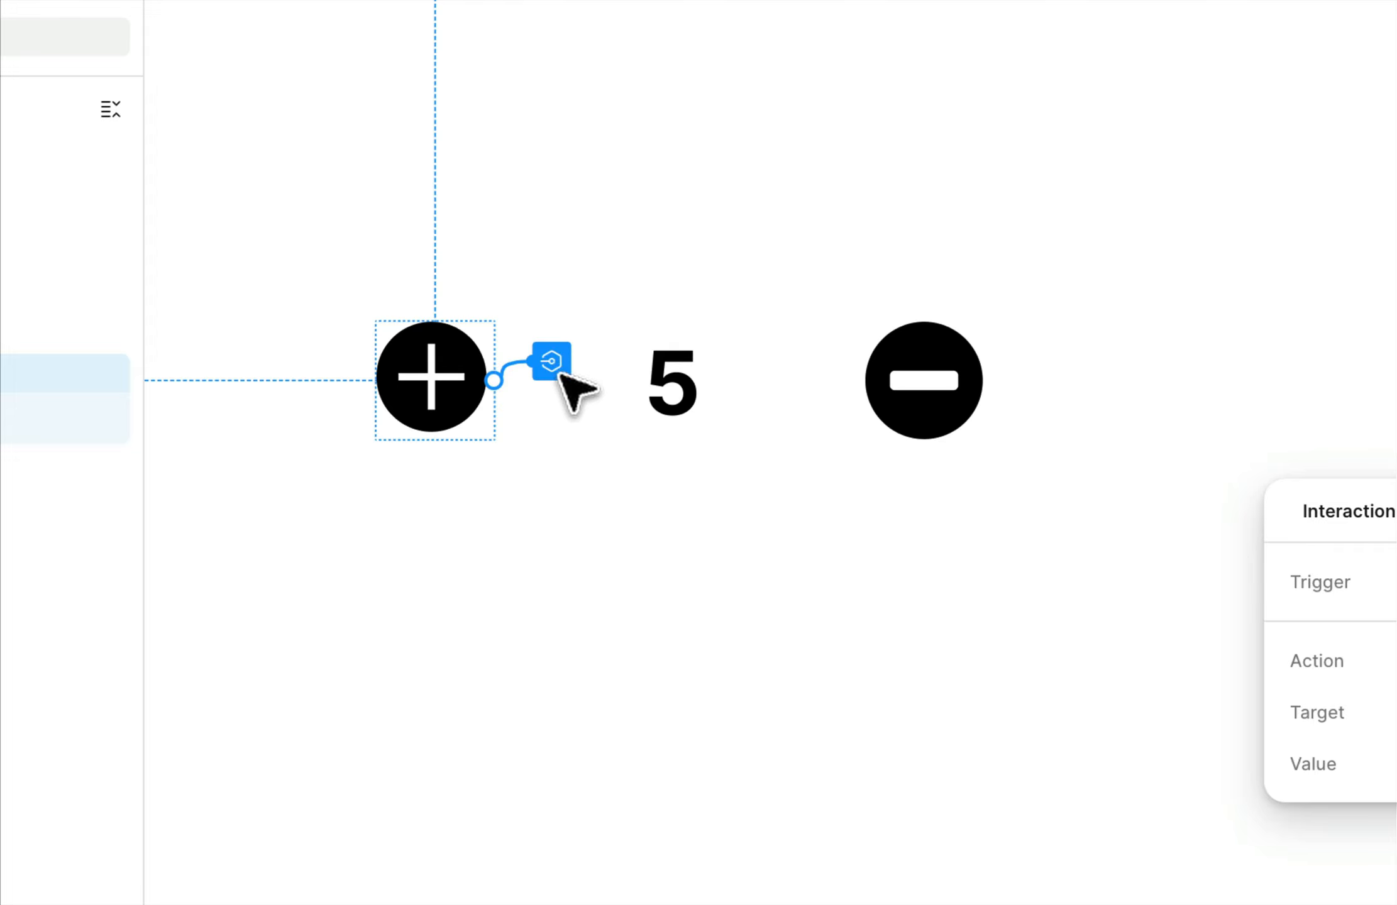
left_click(573, 456)
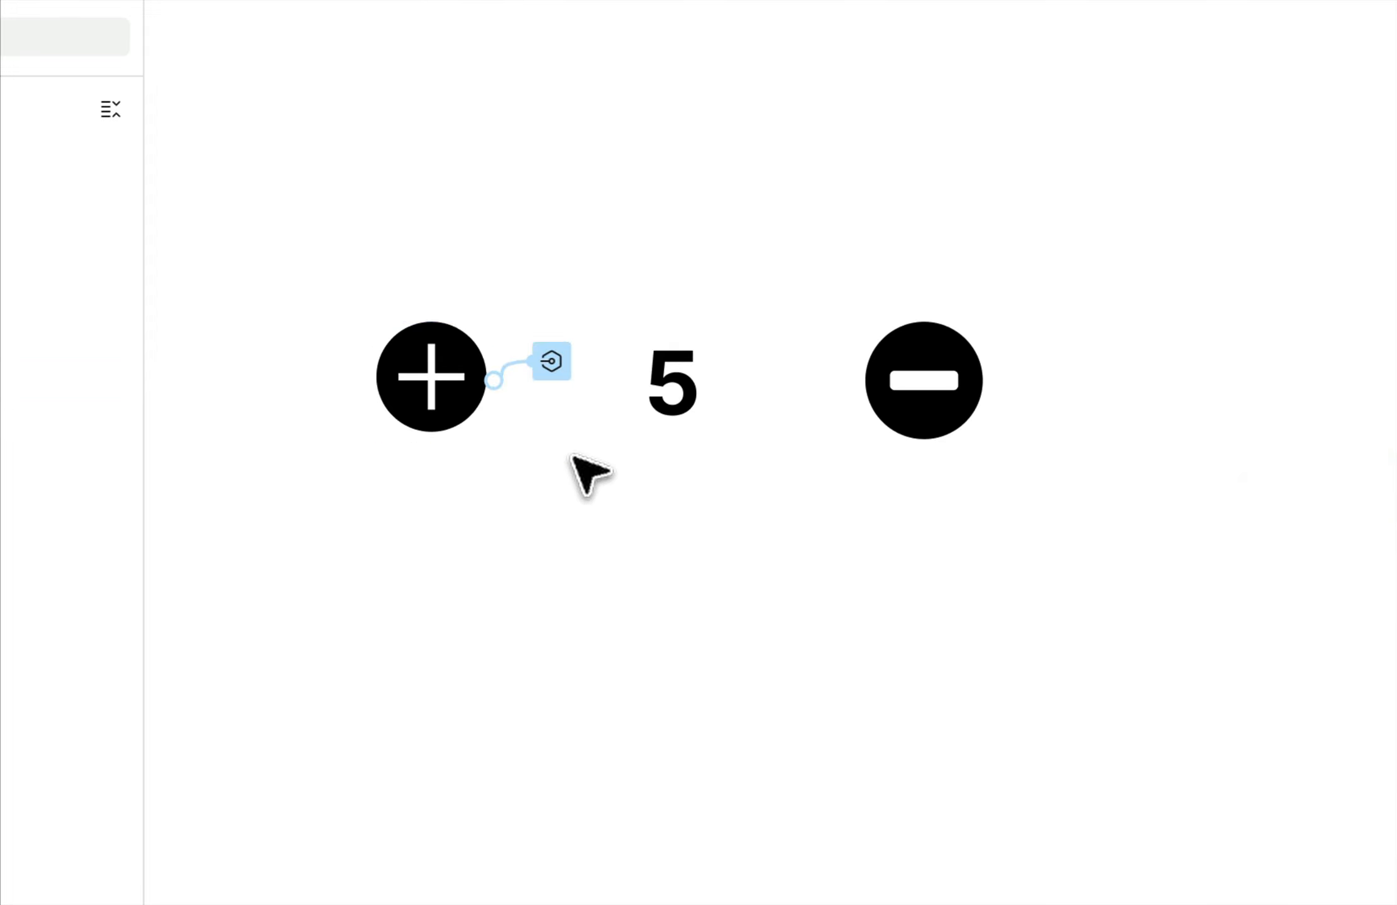
left_click(561, 368)
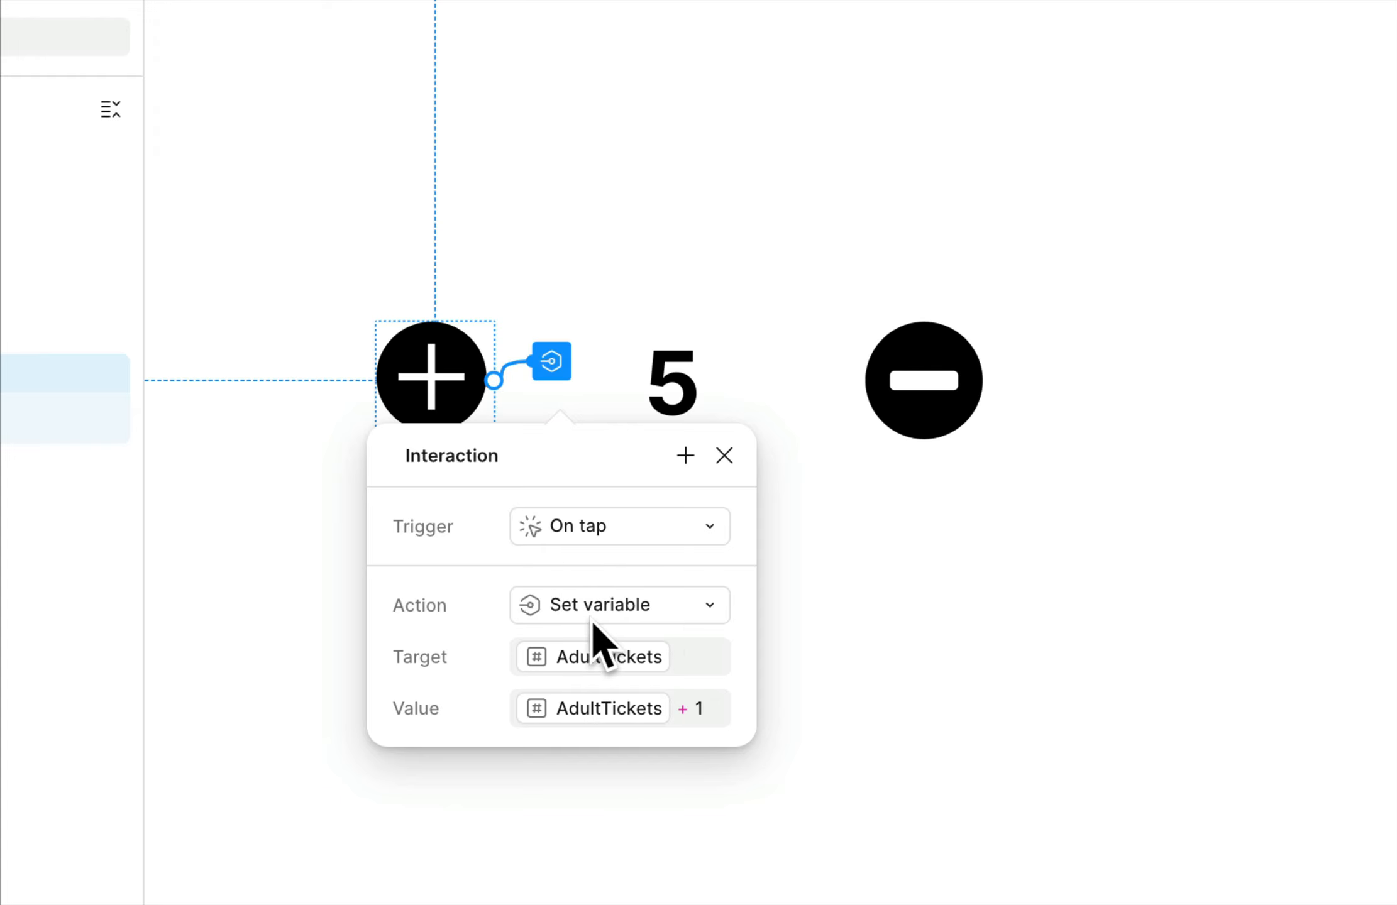
left_click(867, 508)
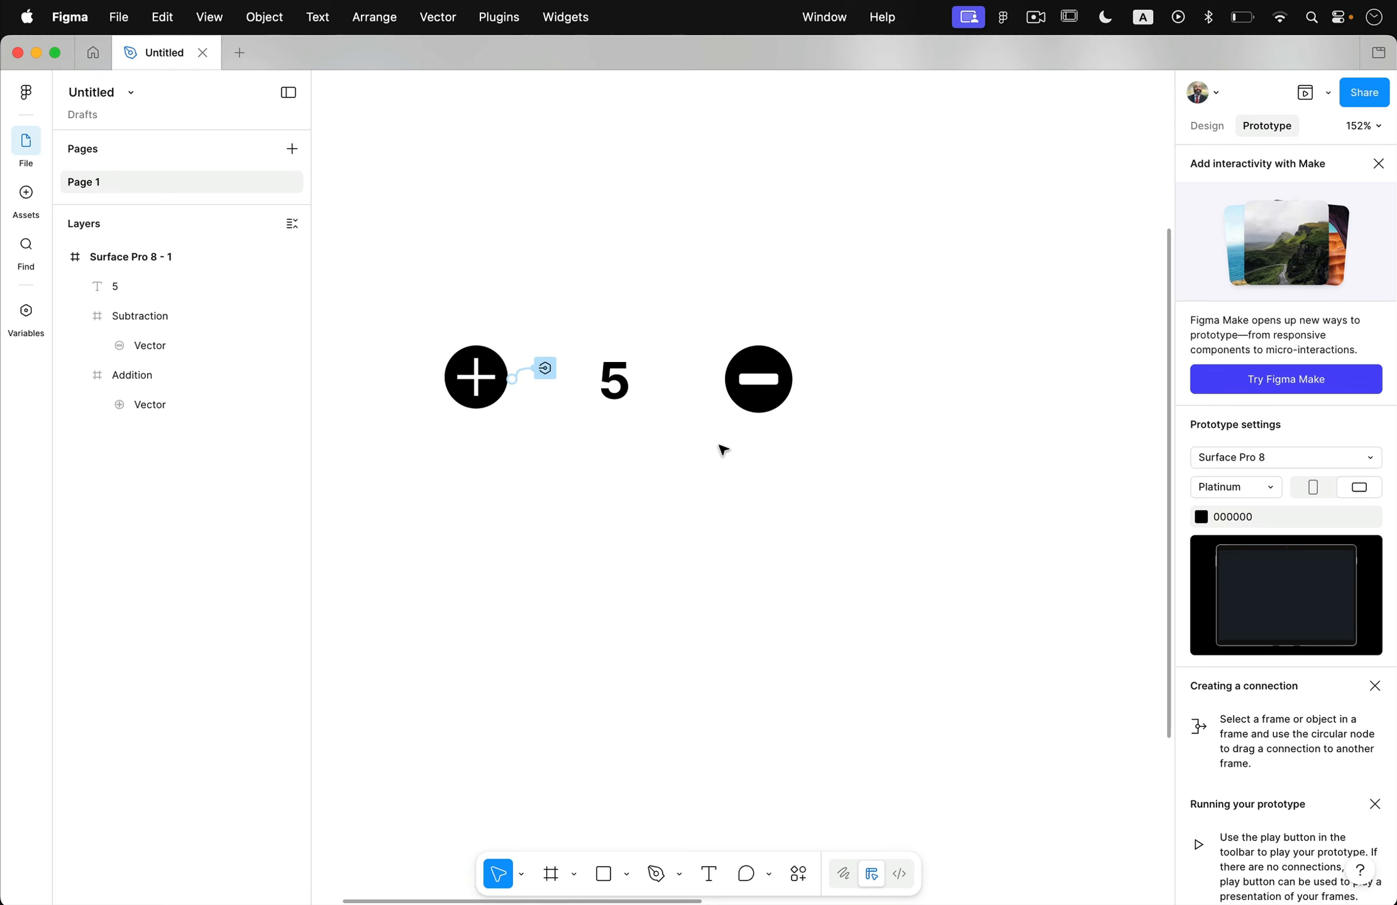
Add an On tap prototype interaction with a Set variable action to the Subtraction icon.
left_click(769, 395)
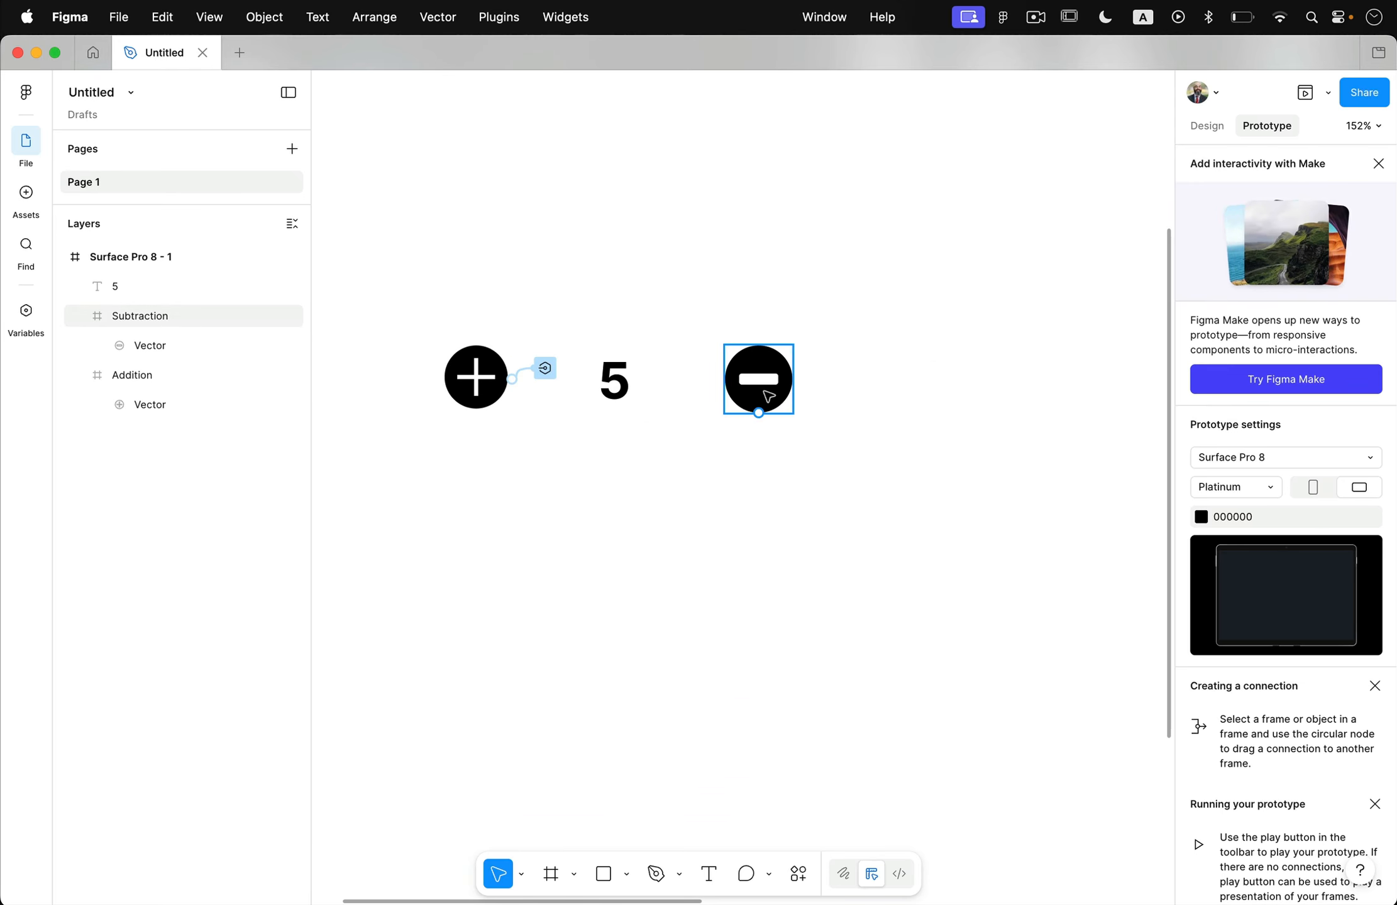
left_click(783, 392)
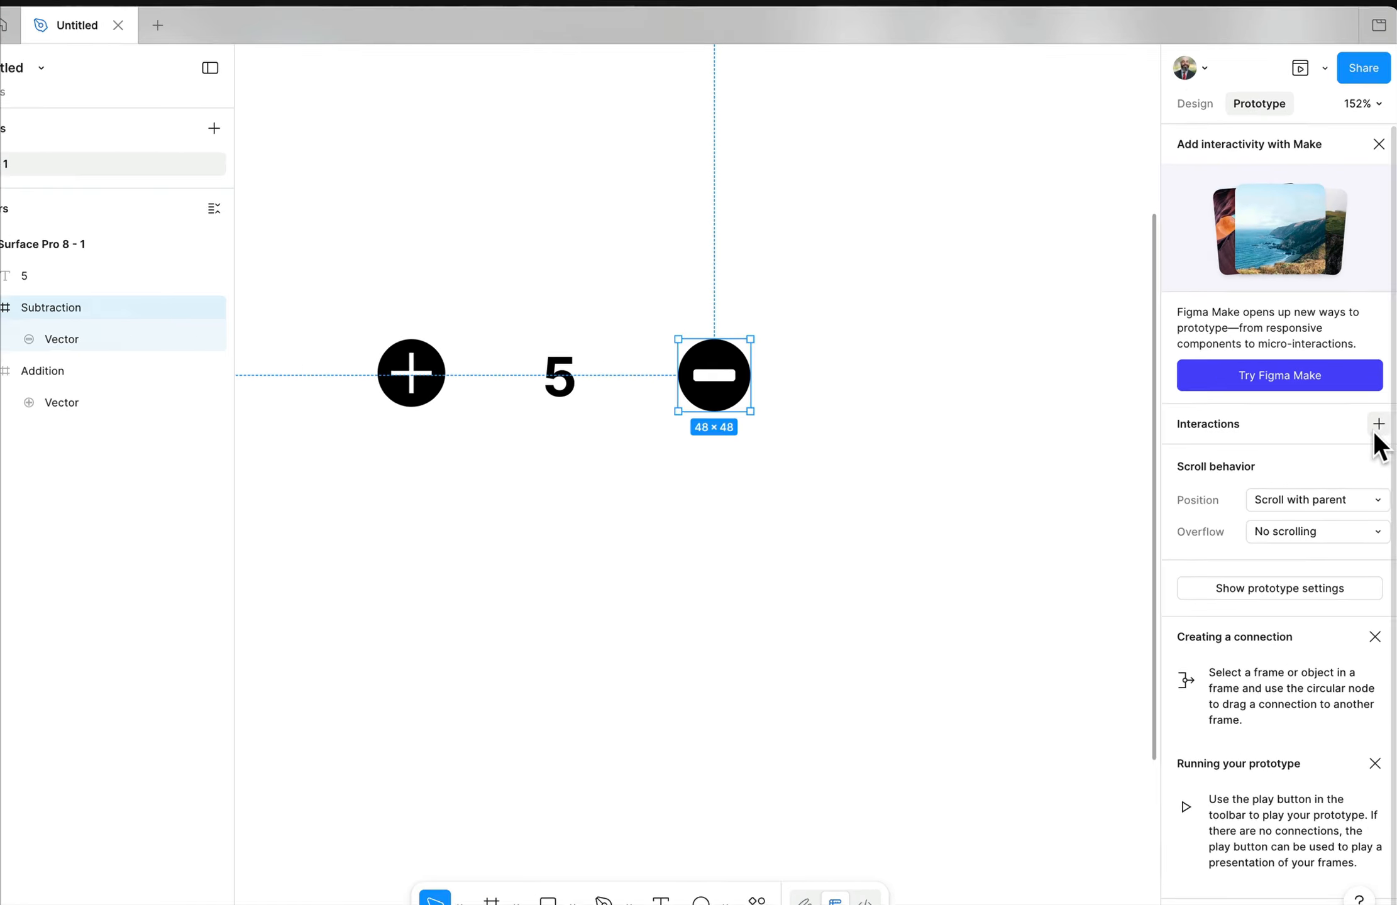
left_click(1378, 425)
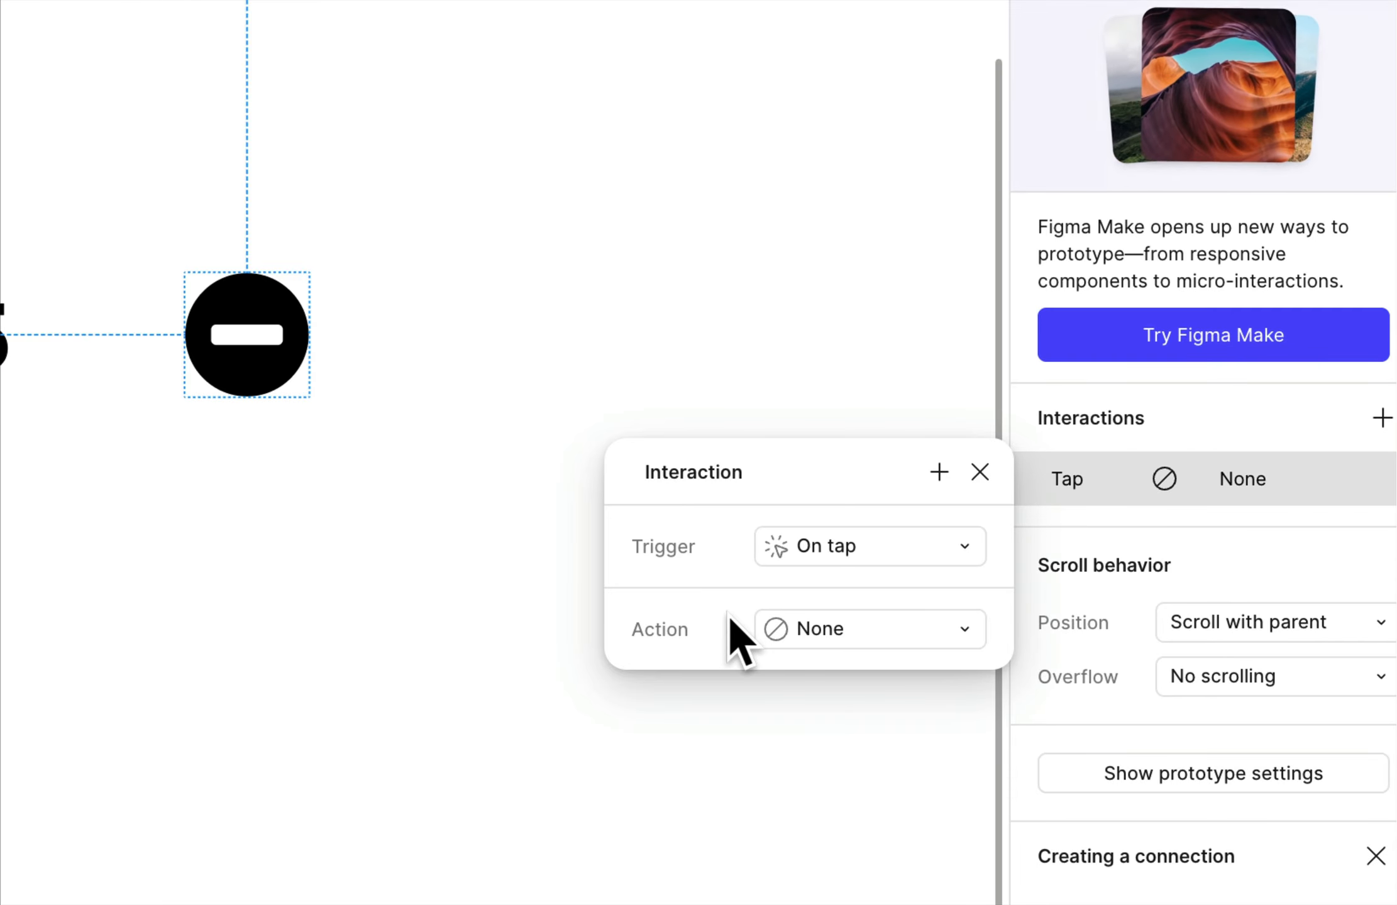
left_click(805, 638)
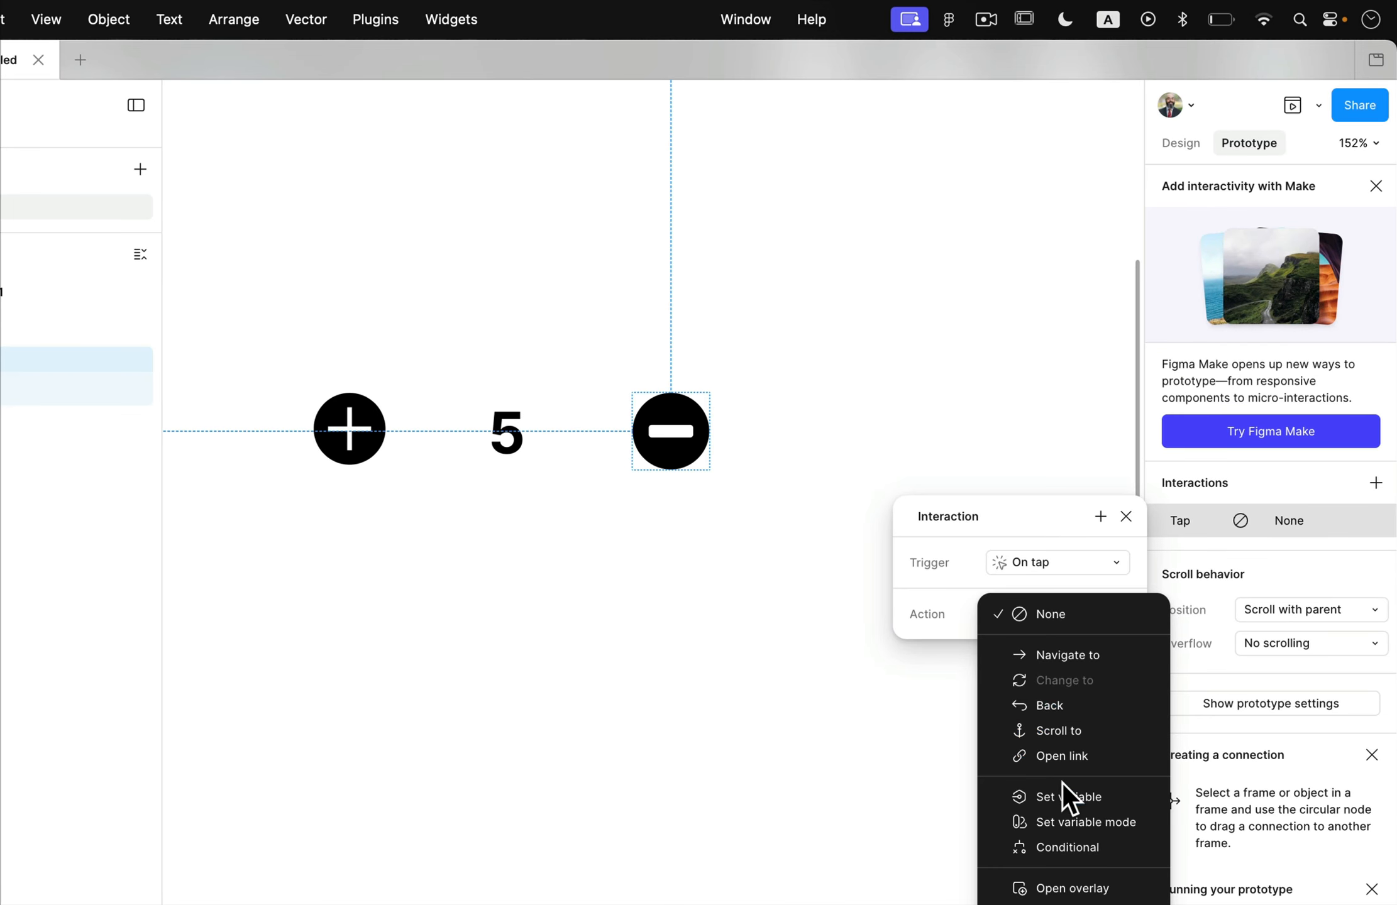
left_click(878, 904)
left_click(716, 561)
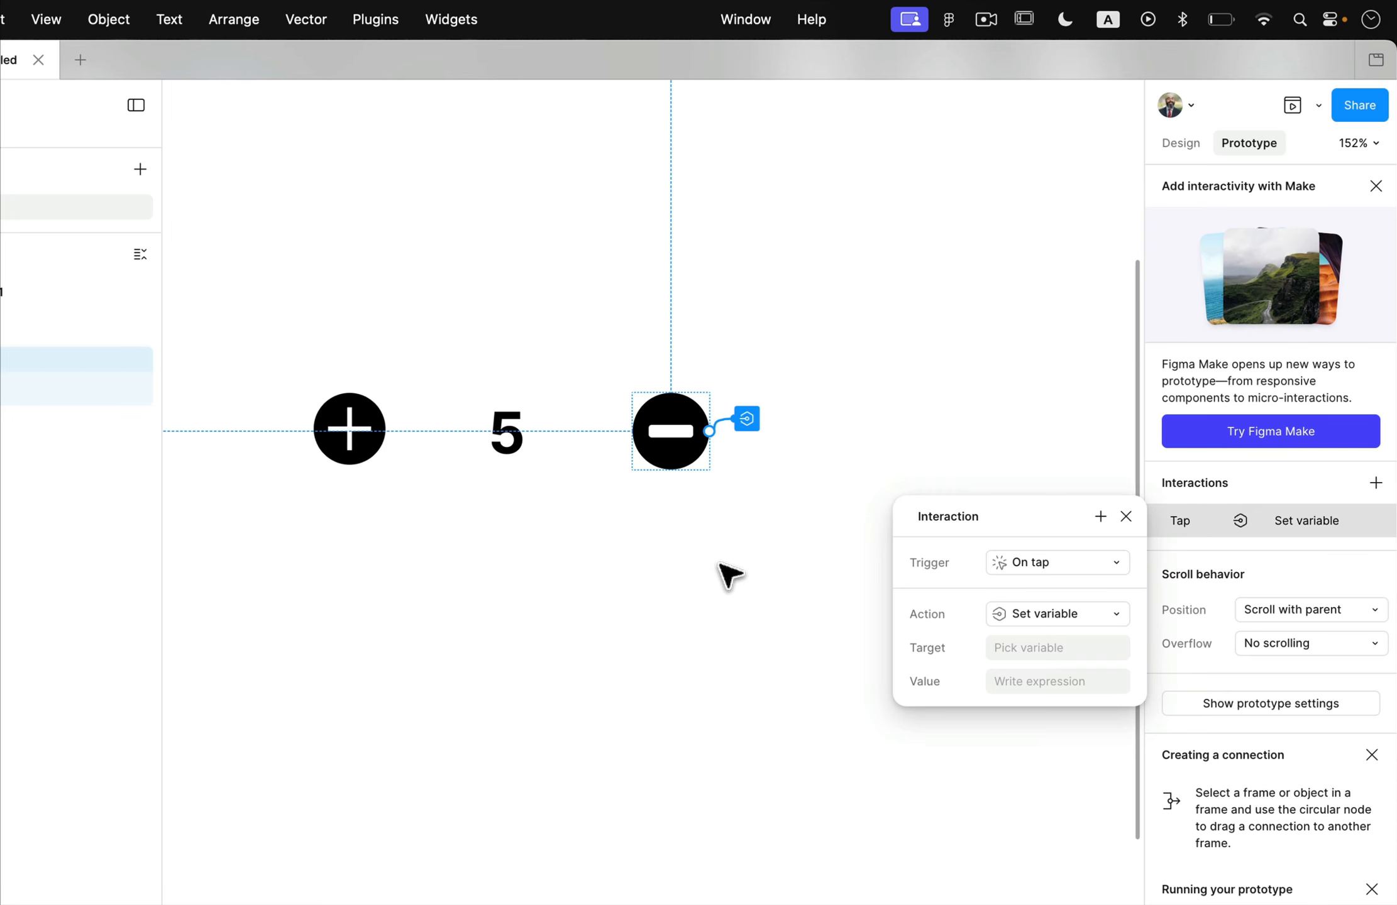
Choose AdultTickets as the target variable of the Subtraction icon's tap interaction.
left_click(730, 573)
left_click(750, 422)
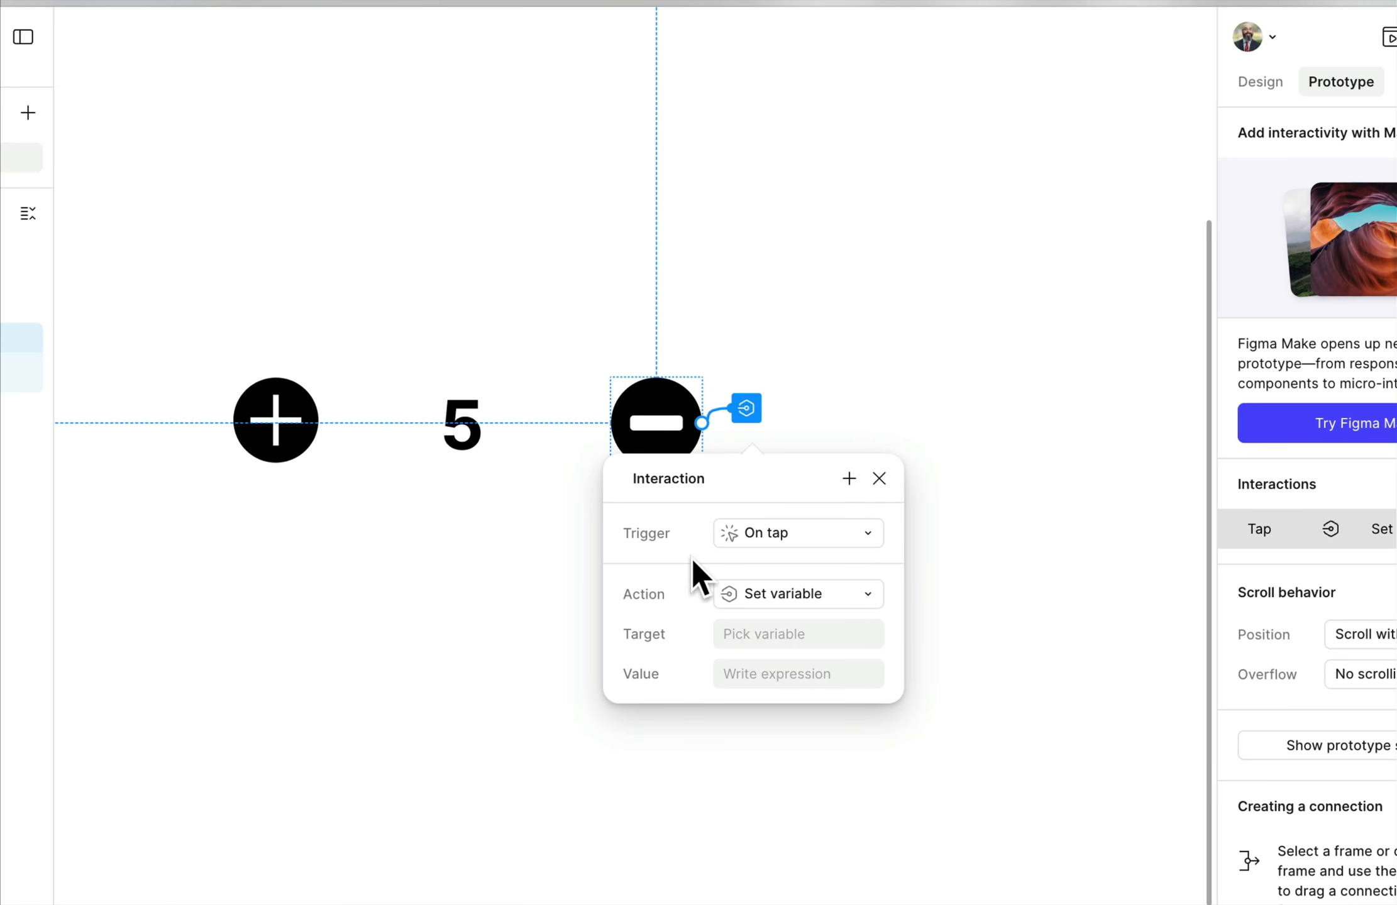
left_click(755, 634)
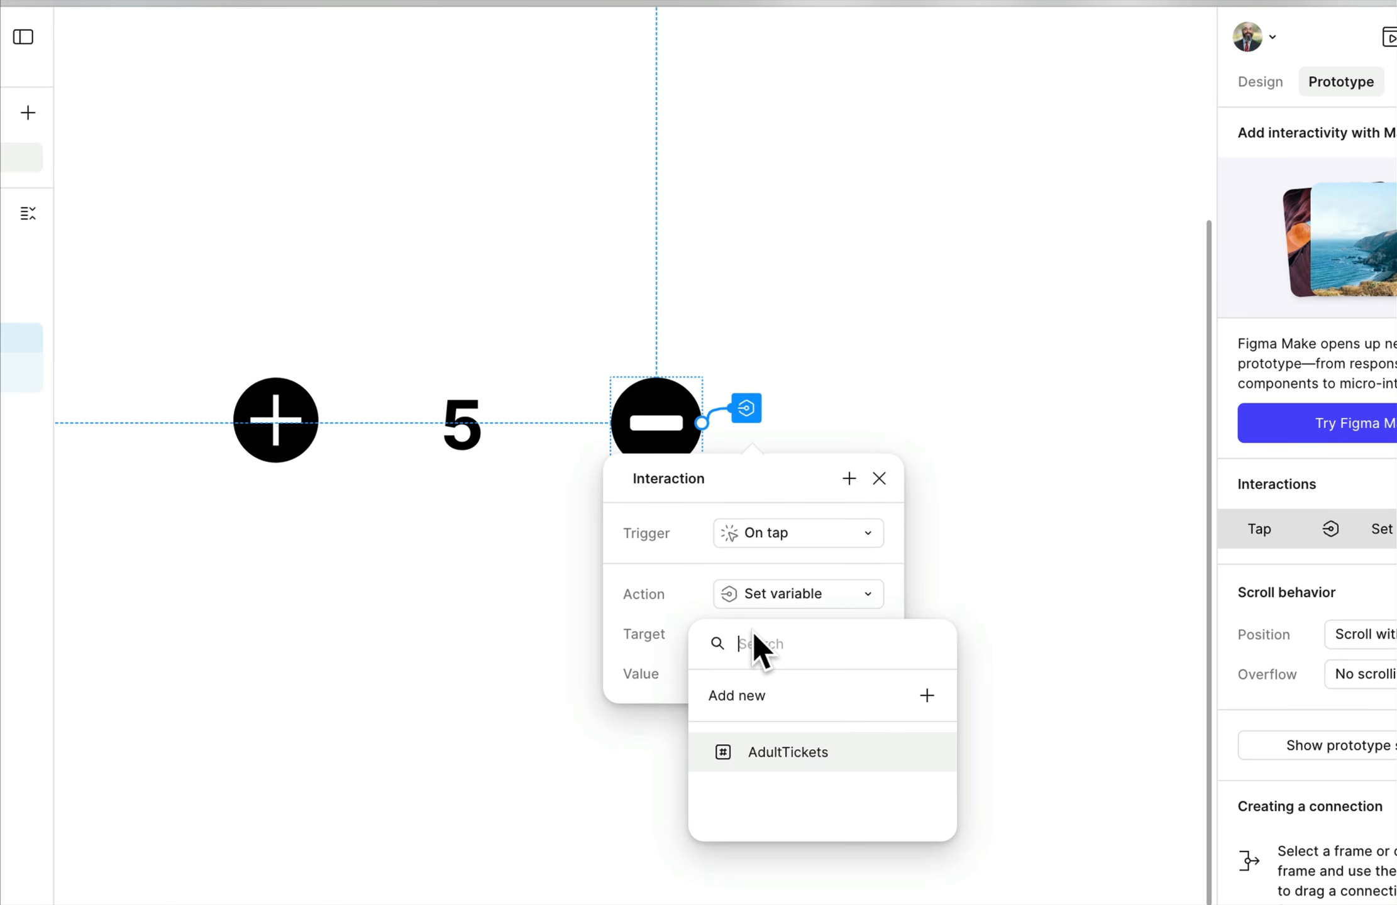
left_click(780, 752)
left_click(662, 629)
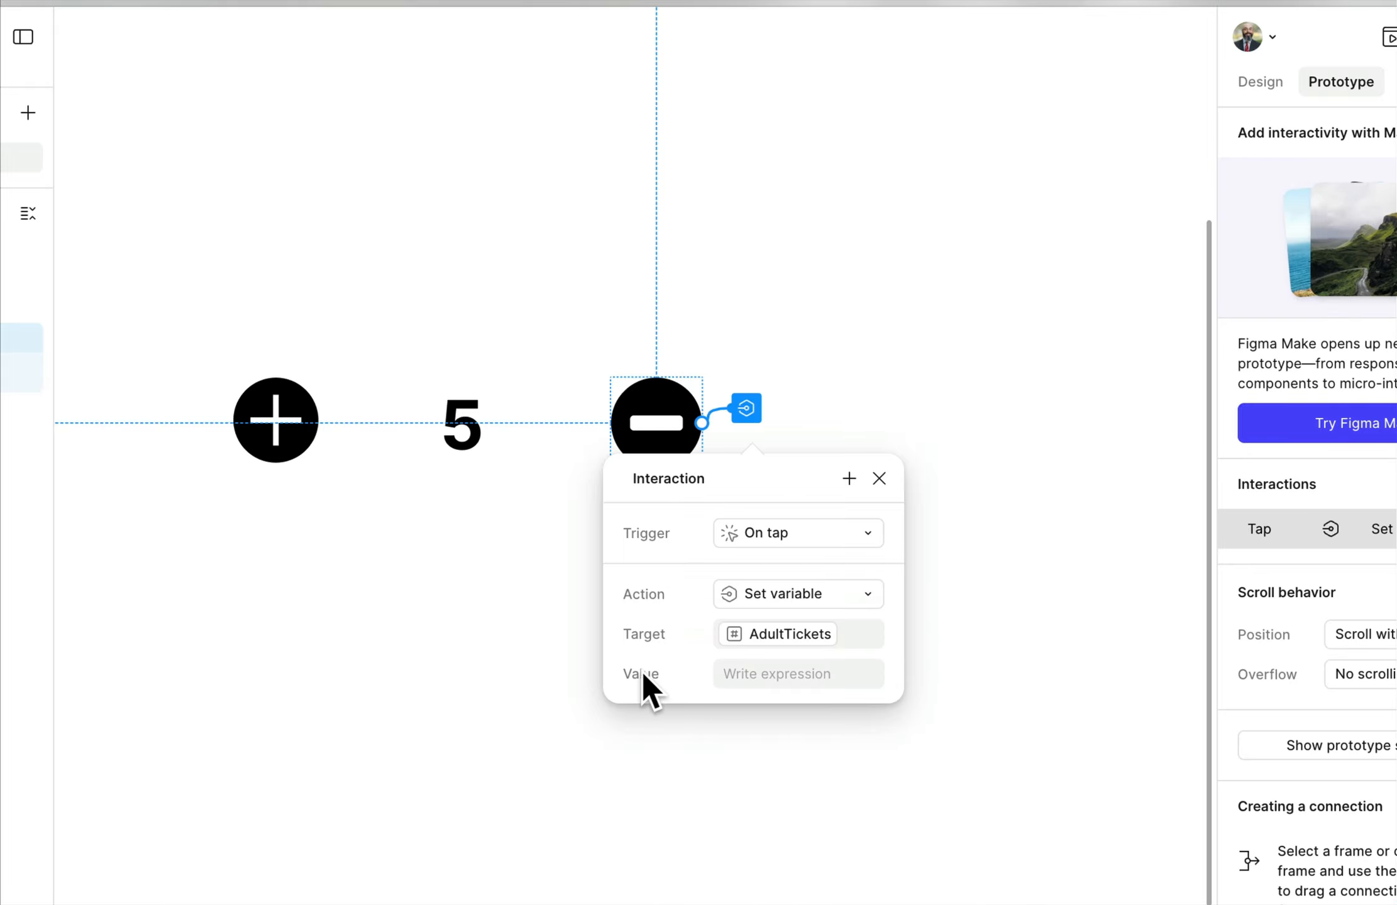
Set the value expression of the Subtraction icon's tap interaction to AdultTickets - 1.
left_click(742, 673)
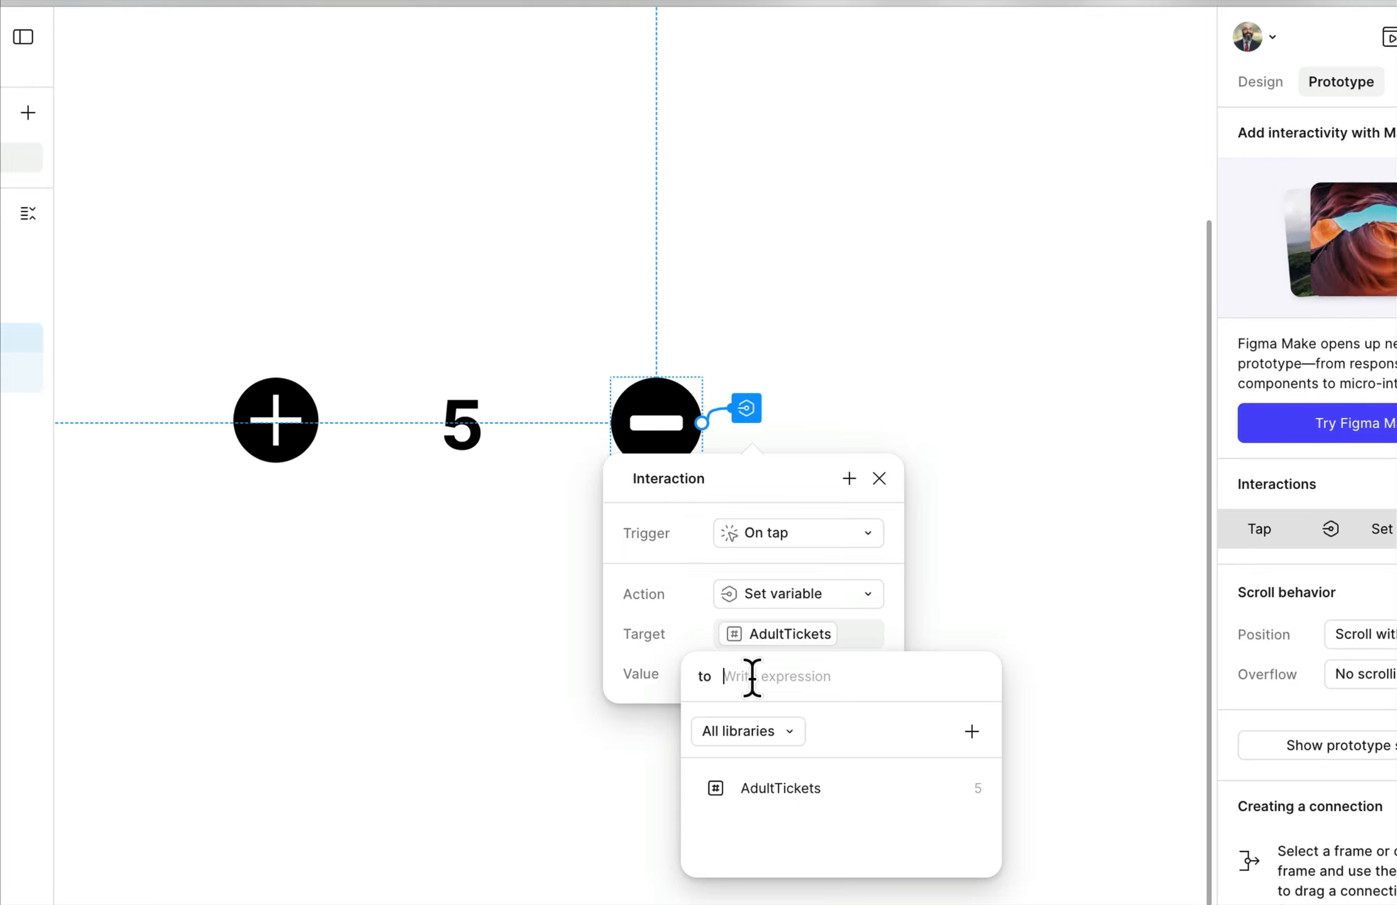
left_click(785, 789)
type("- ")
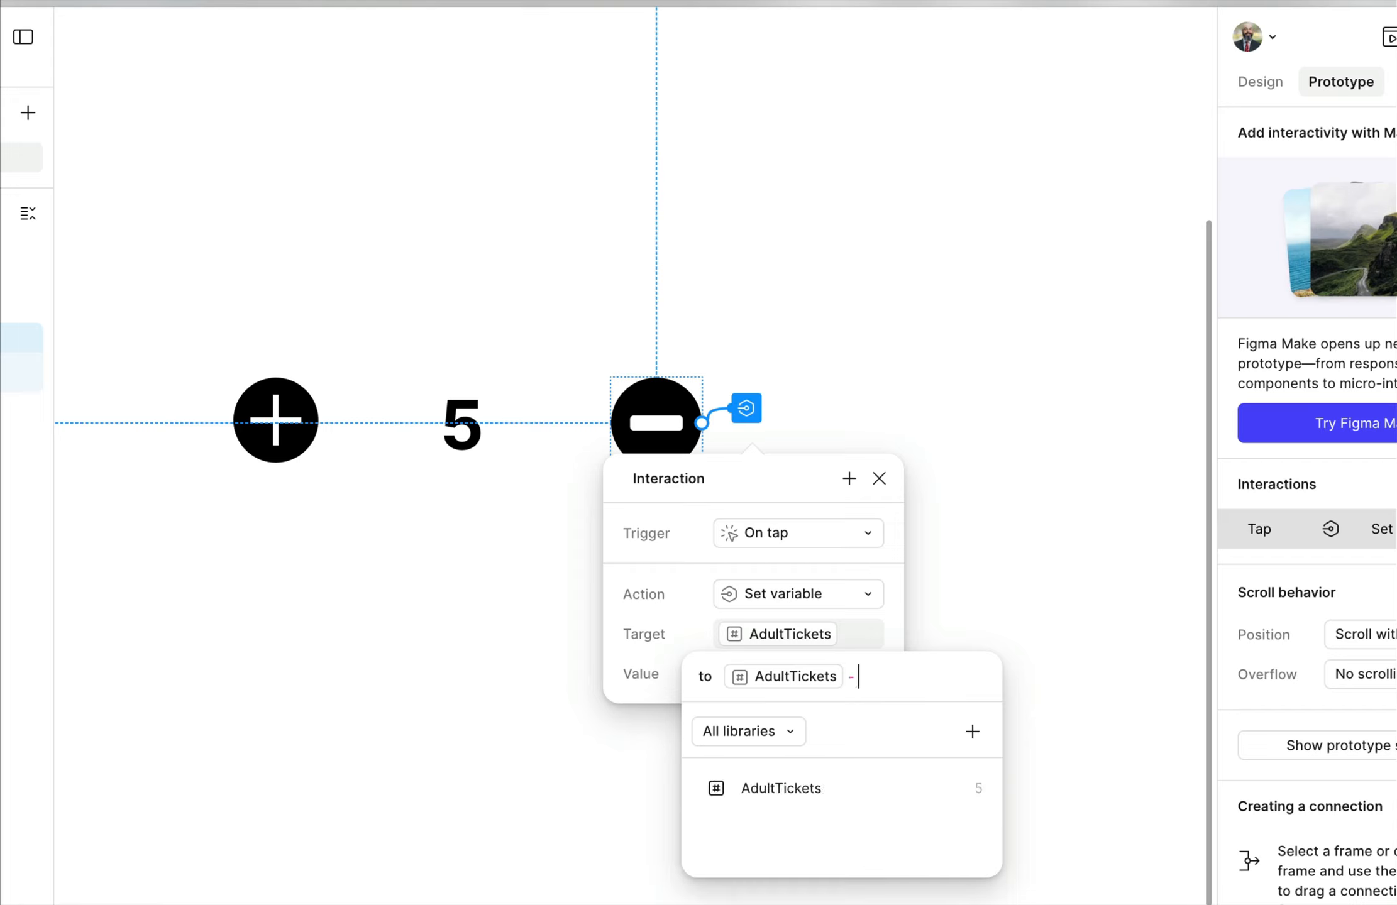
type("1")
key("Return")
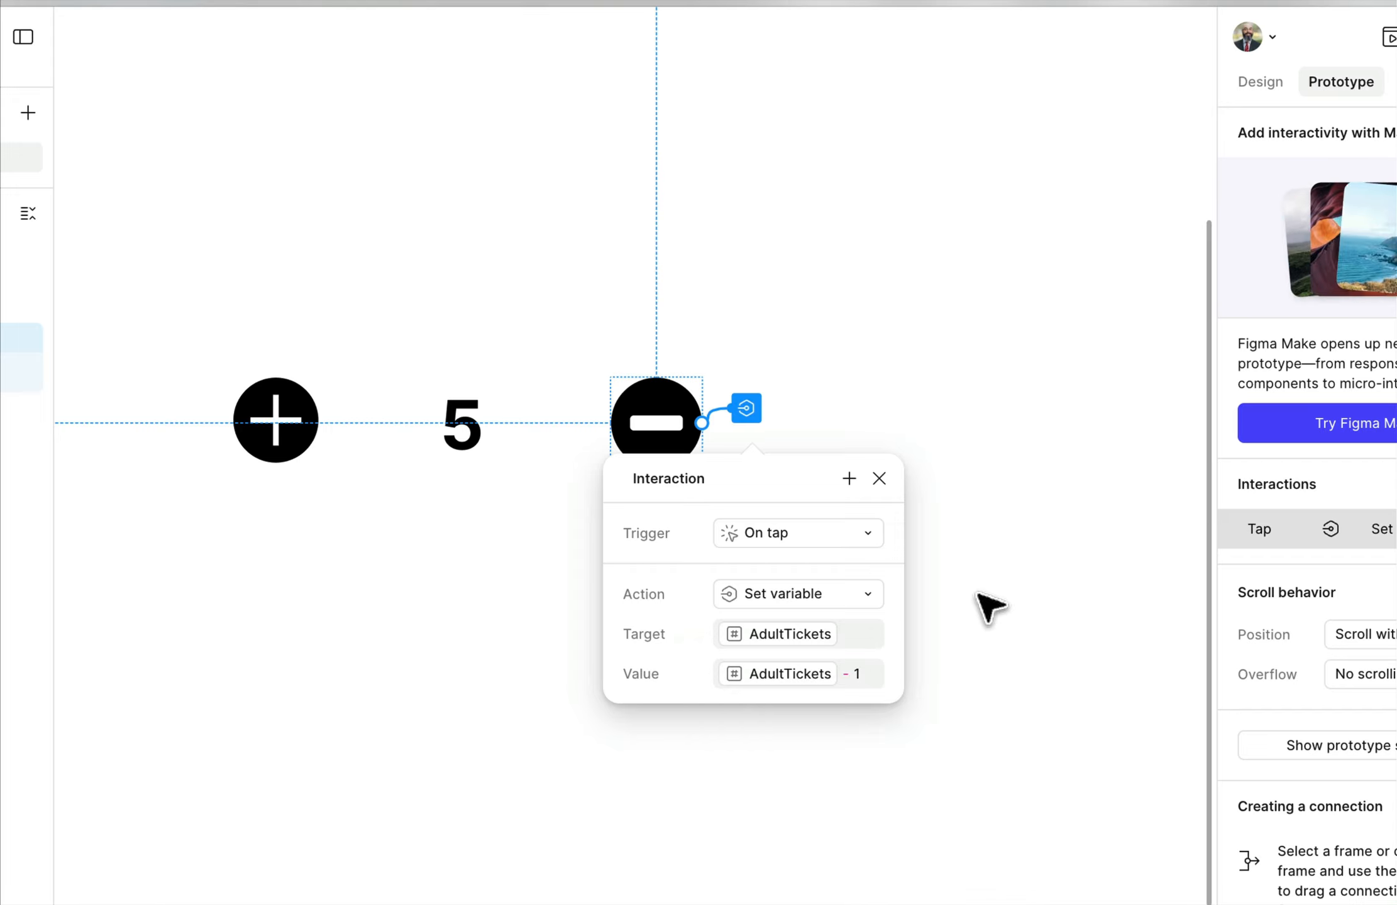
left_click(967, 374)
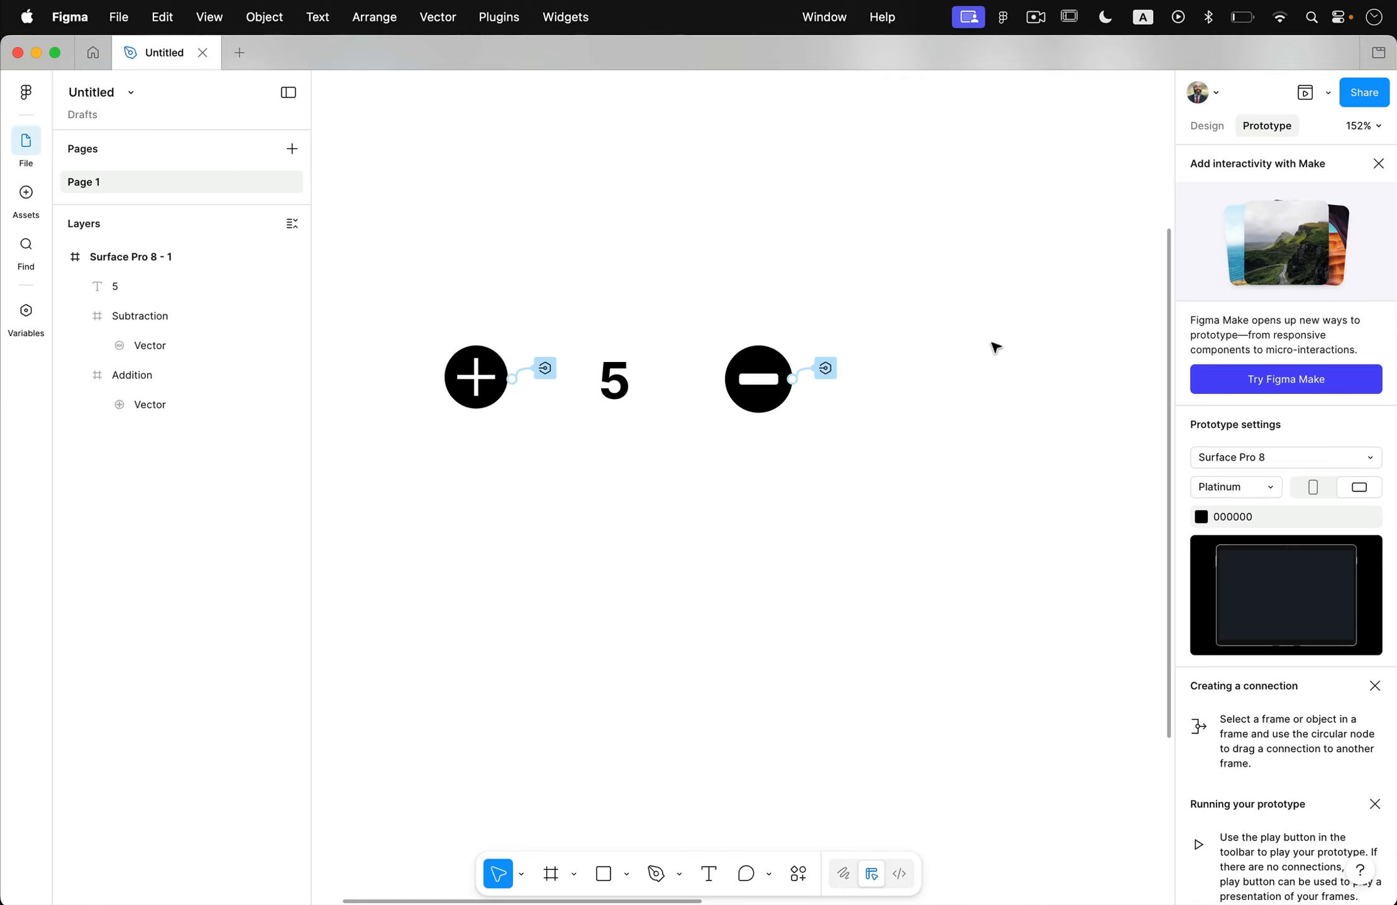
Preview the prototype and test the counter by tapping the plus and minus icons repeatedly, taking the number below zero.
left_click(1304, 93)
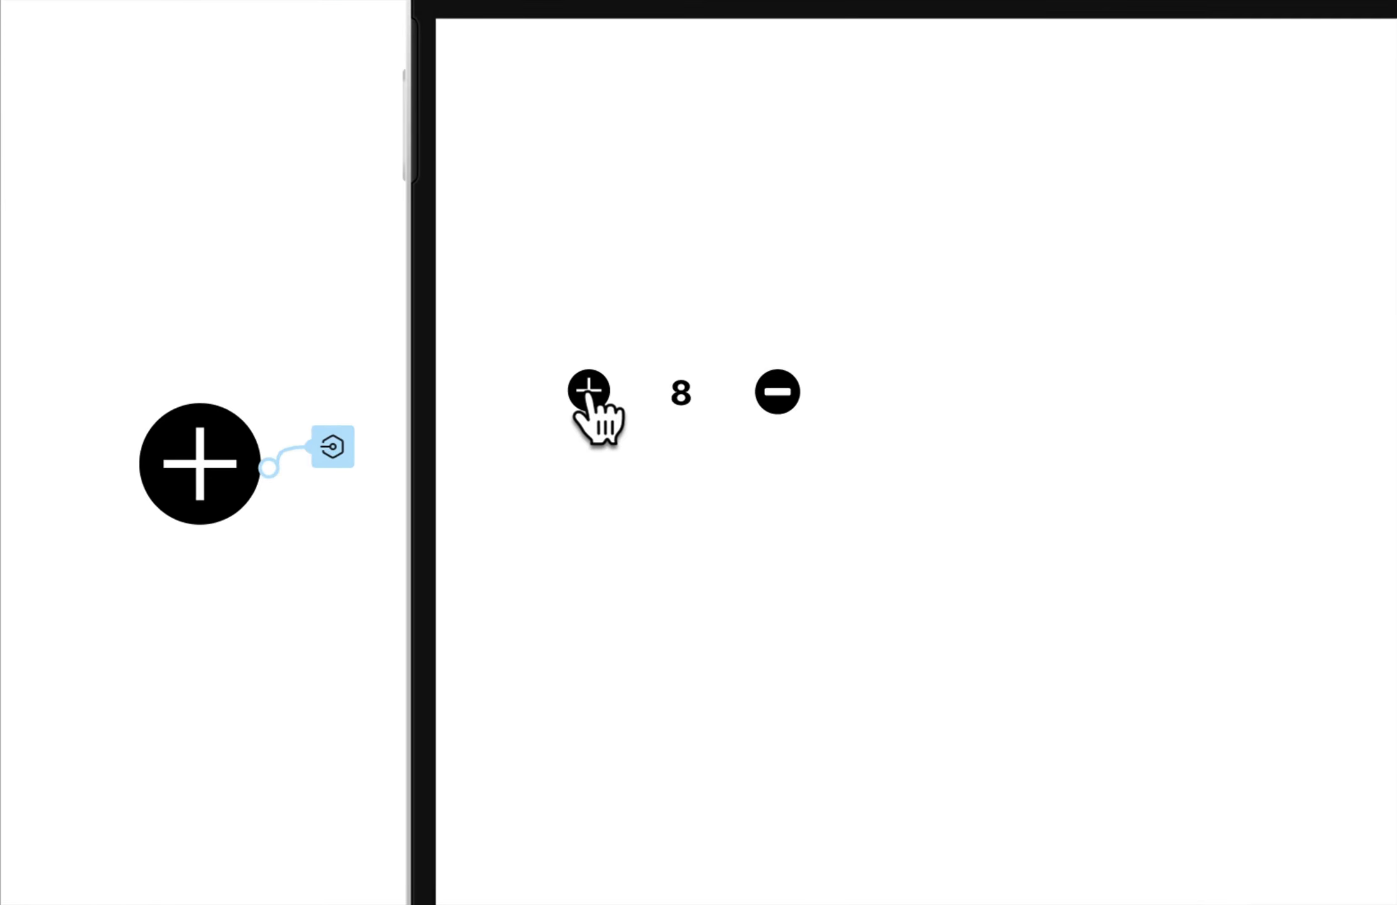
left_click(780, 393)
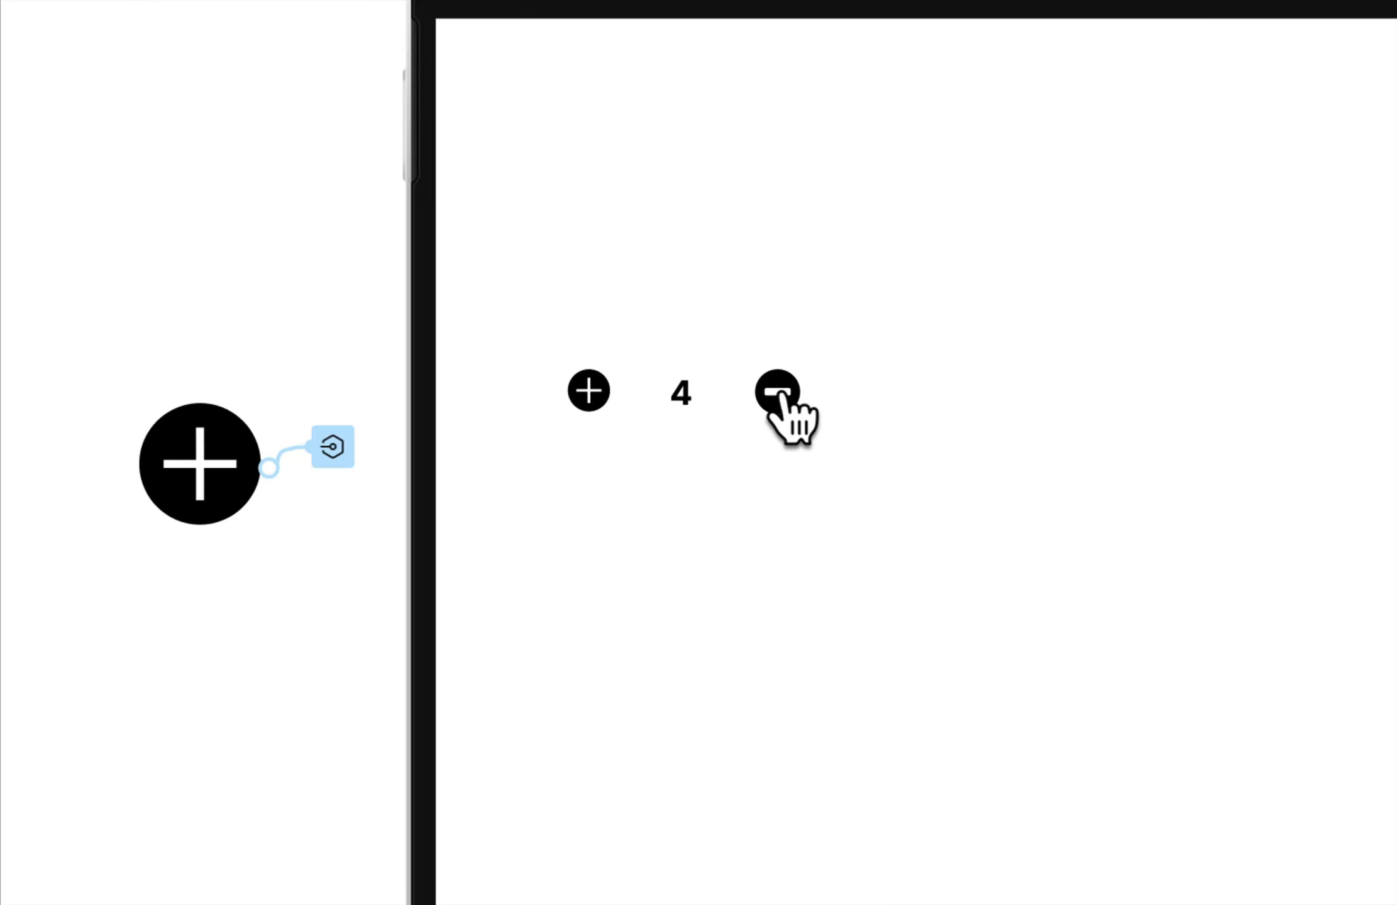
left_click(780, 393)
left_click(586, 395)
left_click(586, 395)
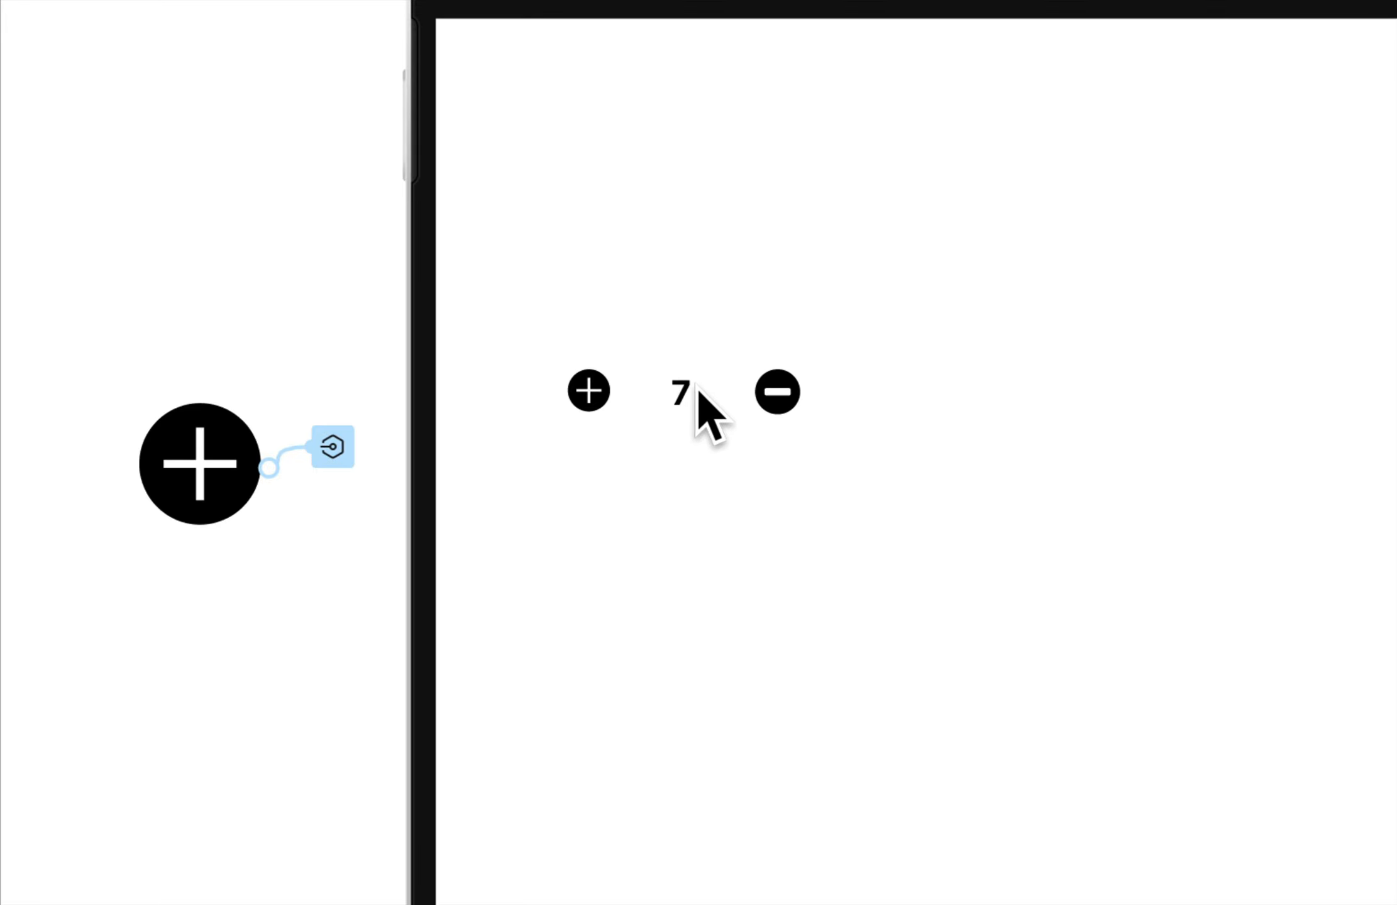
left_click(772, 391)
left_click(782, 395)
left_click(782, 395)
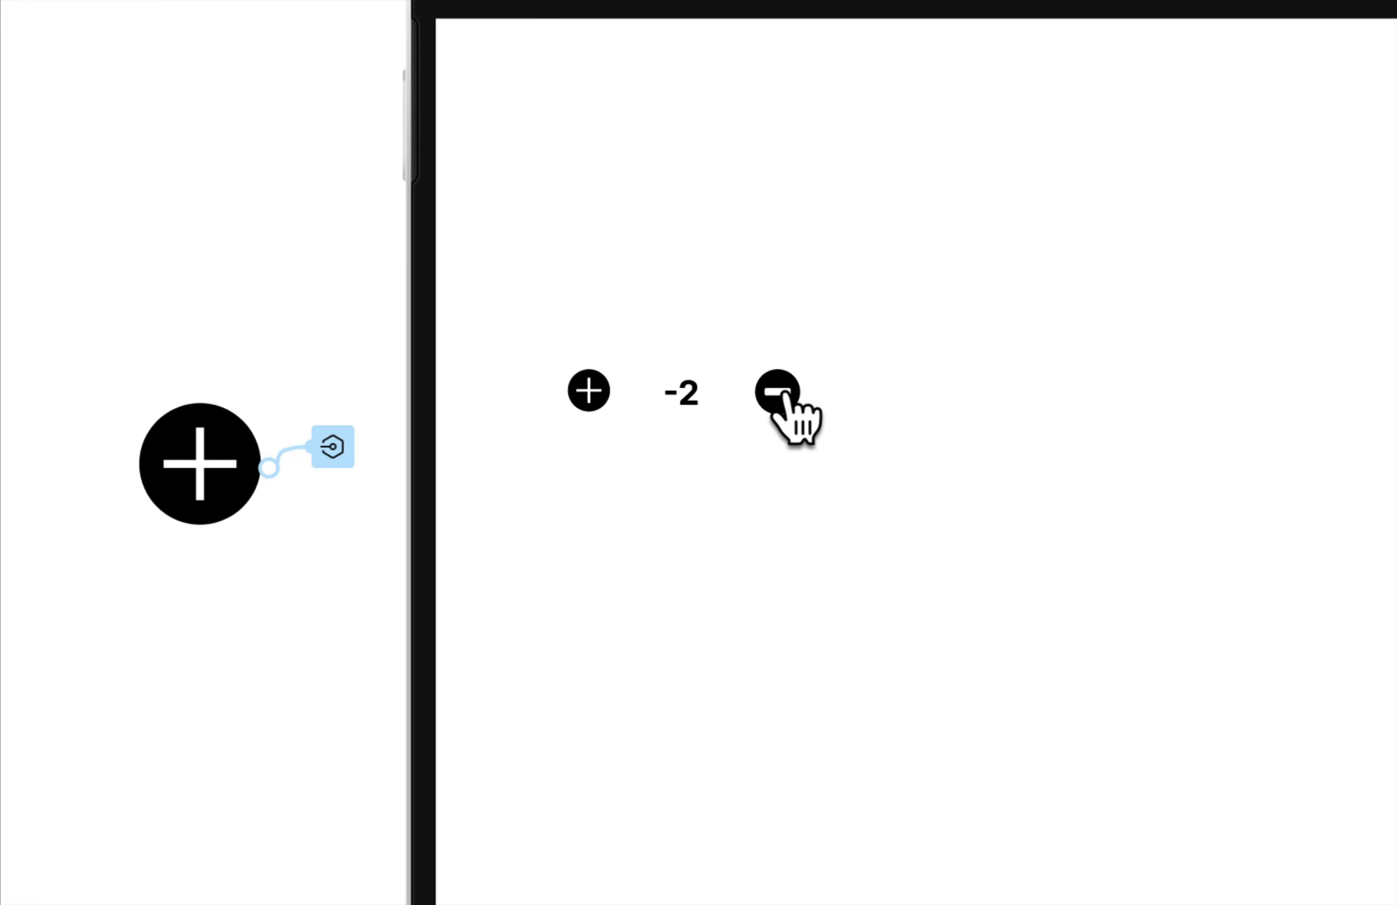
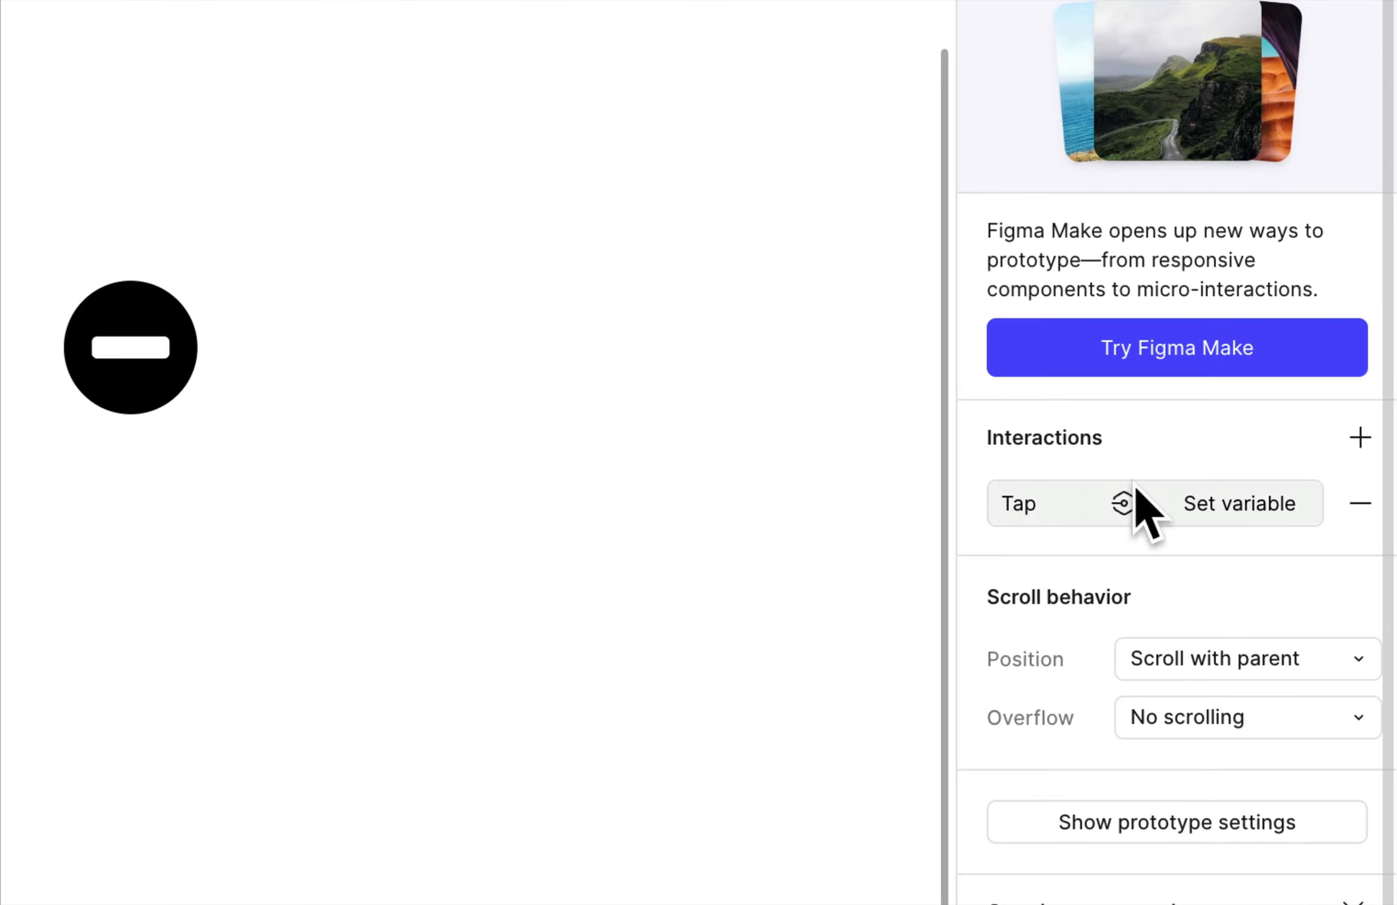
Remove the existing Set variable tap interactions from both the Addition and Subtraction icons.
left_click(1360, 503)
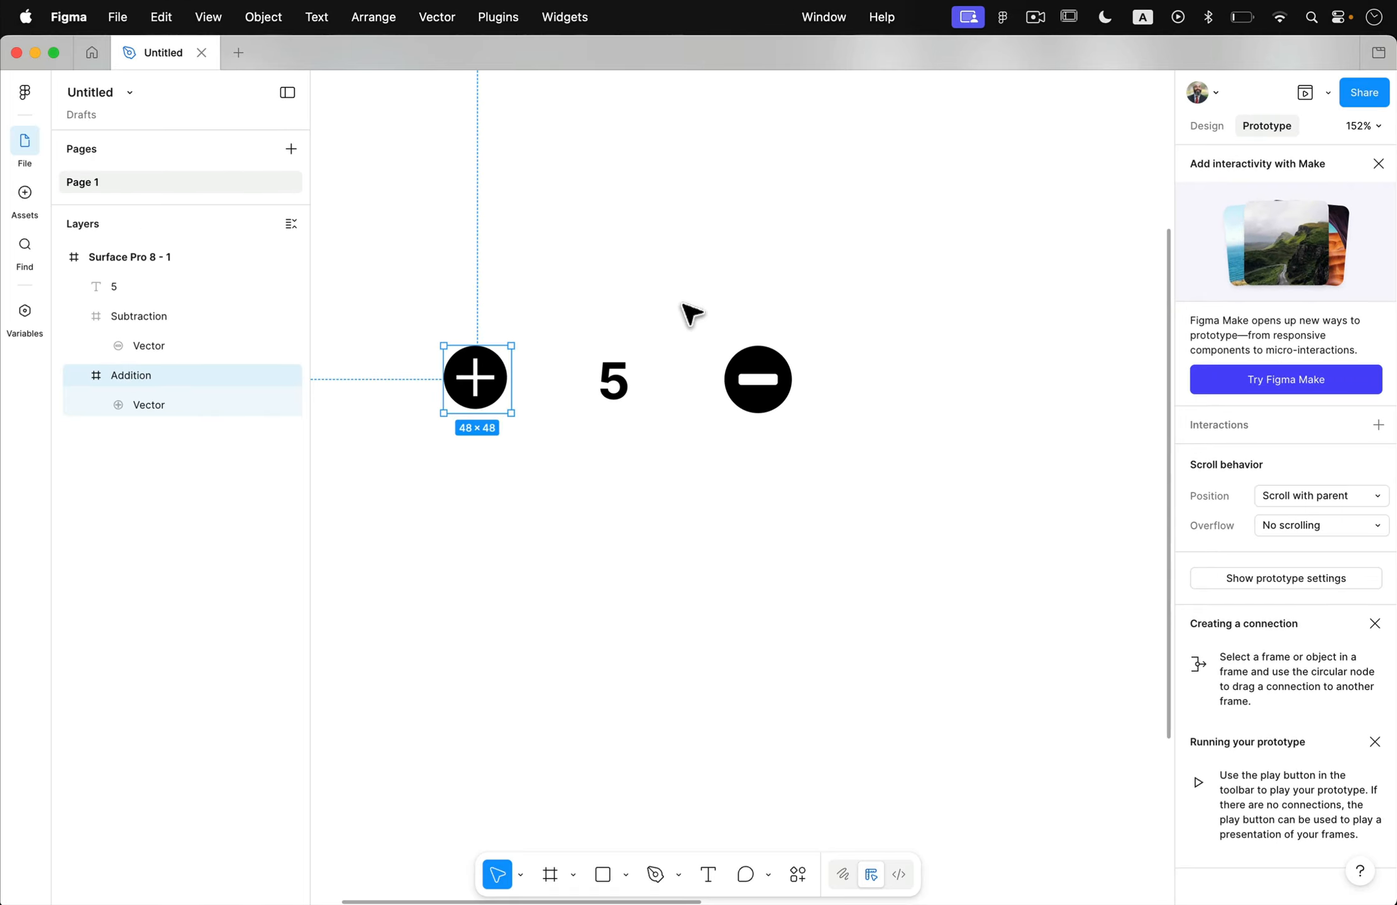
left_click(758, 379)
left_click(1379, 458)
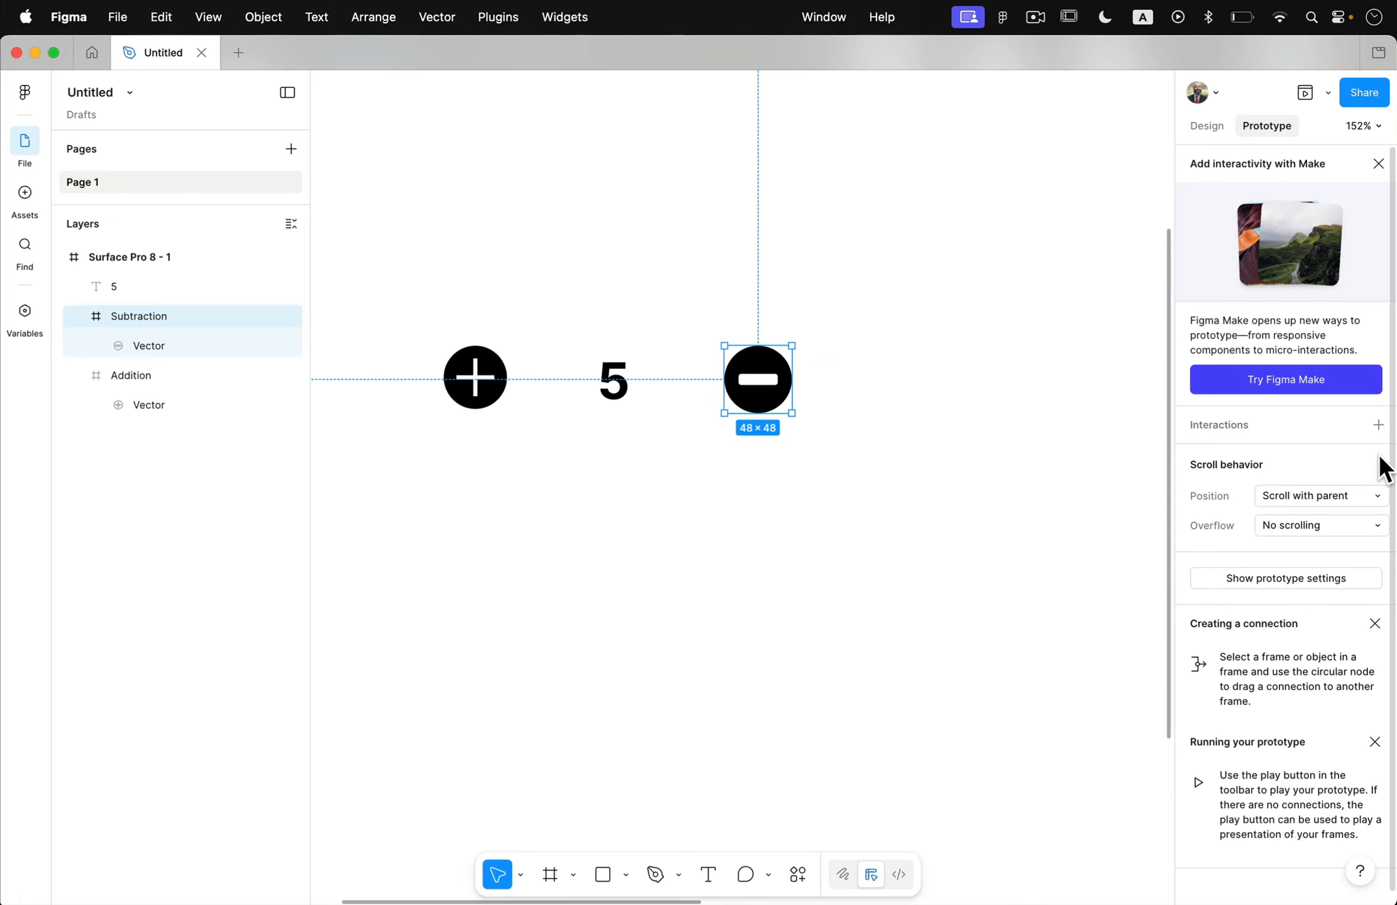
left_click(539, 498)
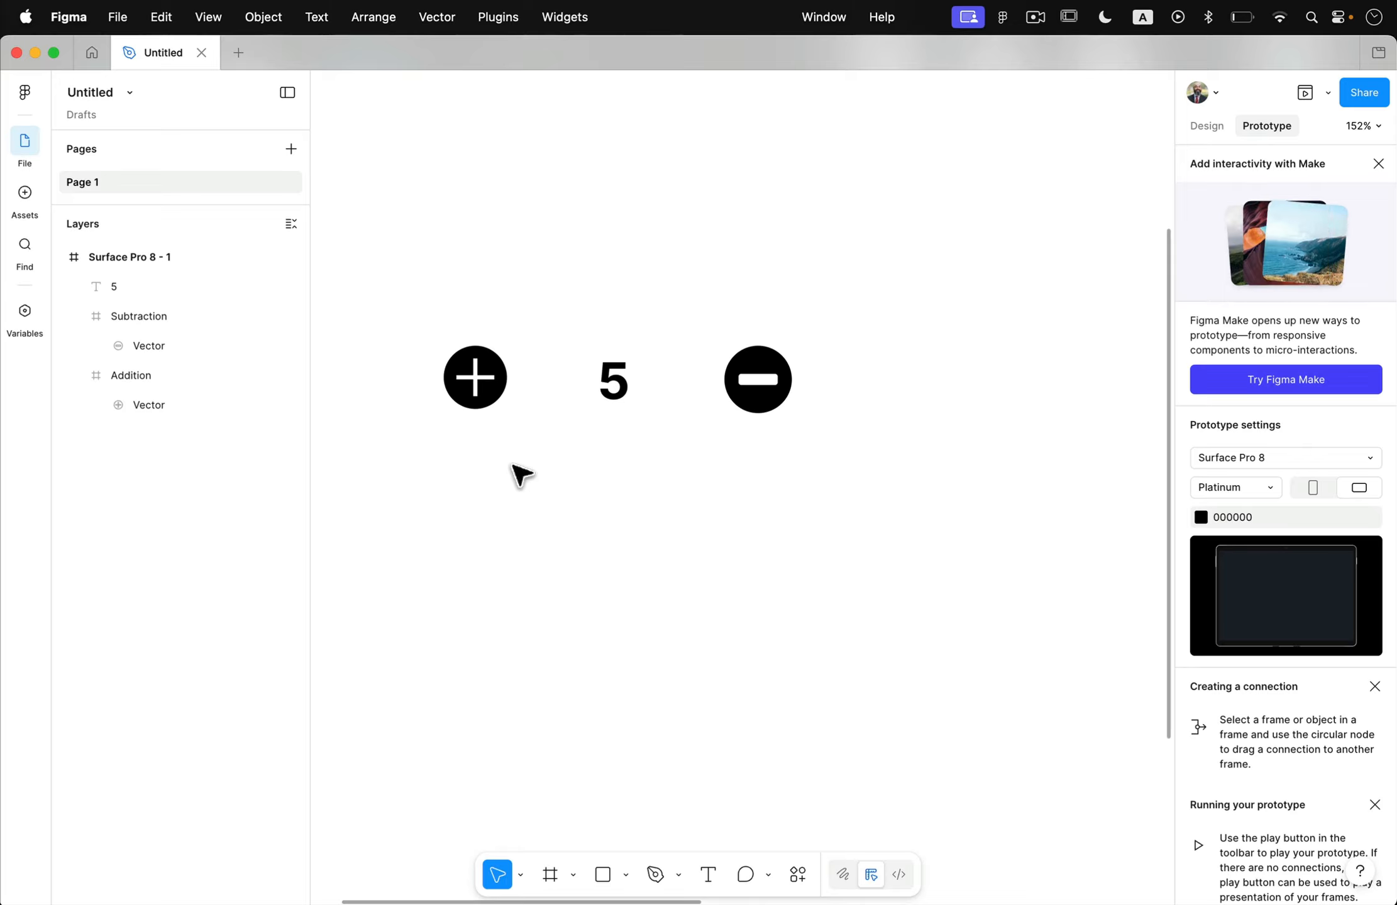
Add an On tap prototype interaction with a Conditional action to the Addition icon.
left_click(496, 385)
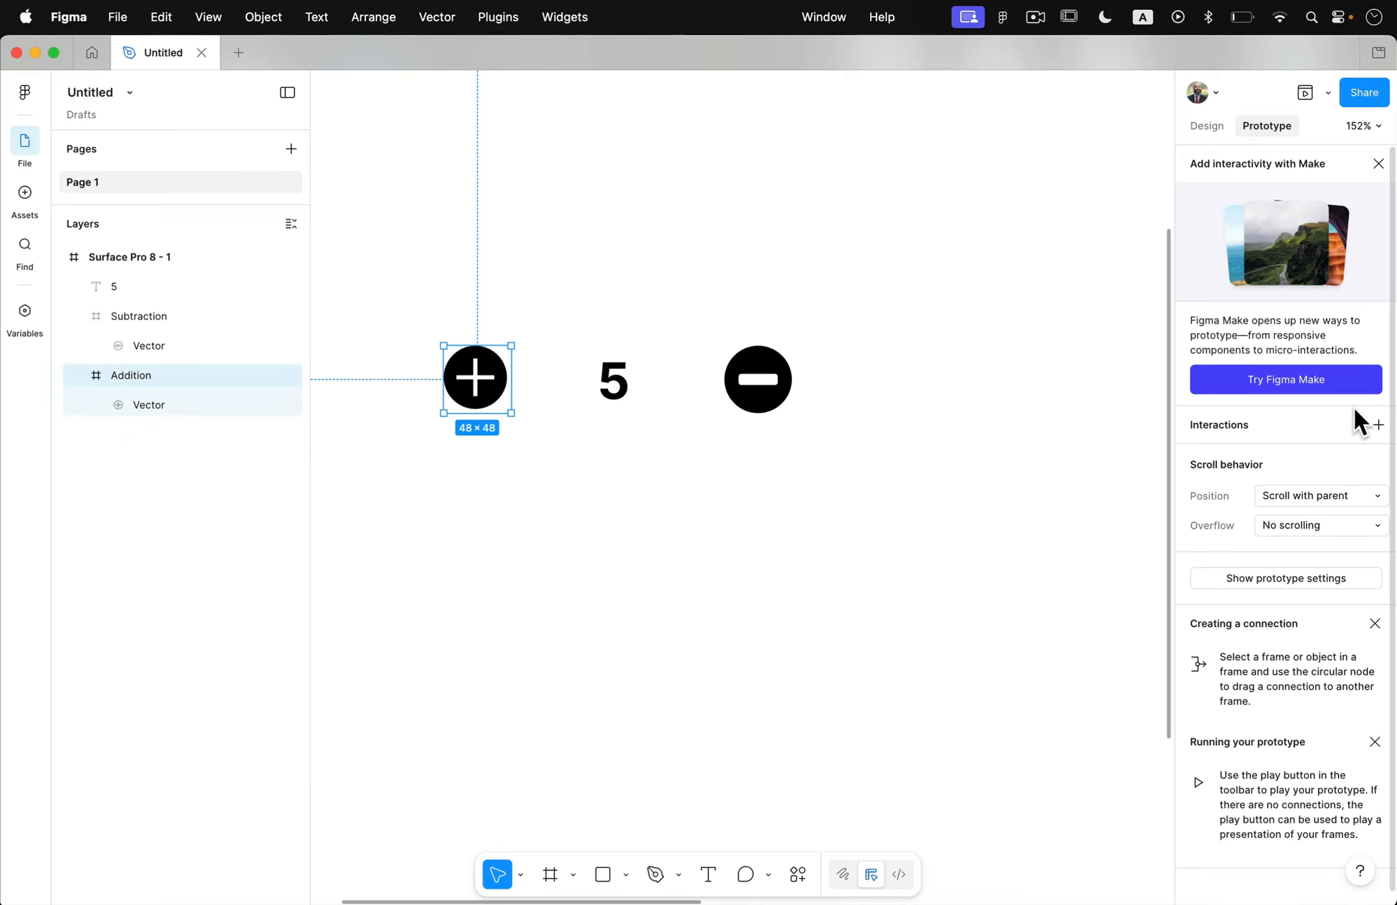
left_click(1379, 425)
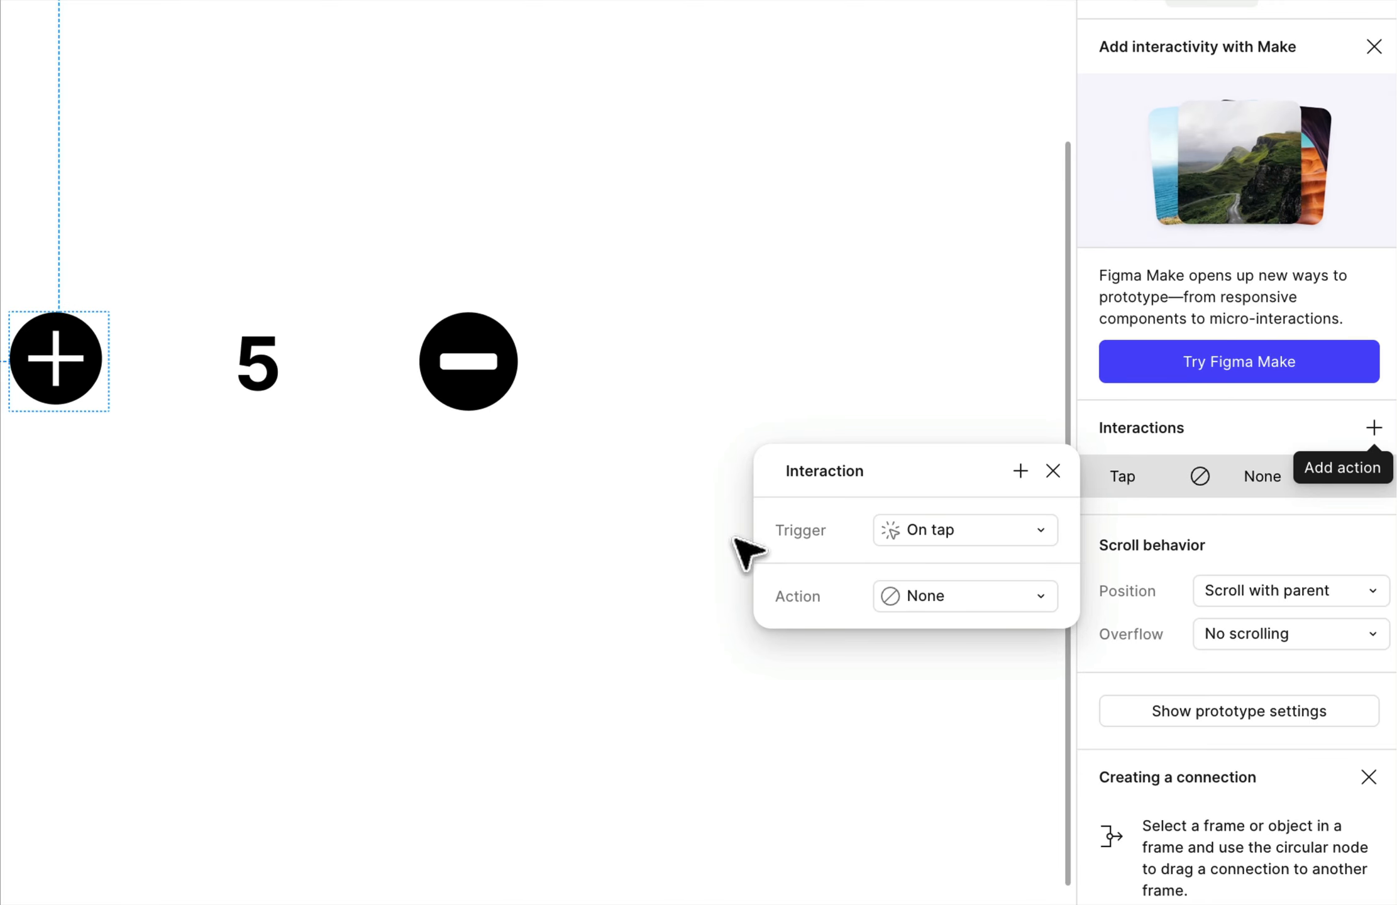
left_click(905, 598)
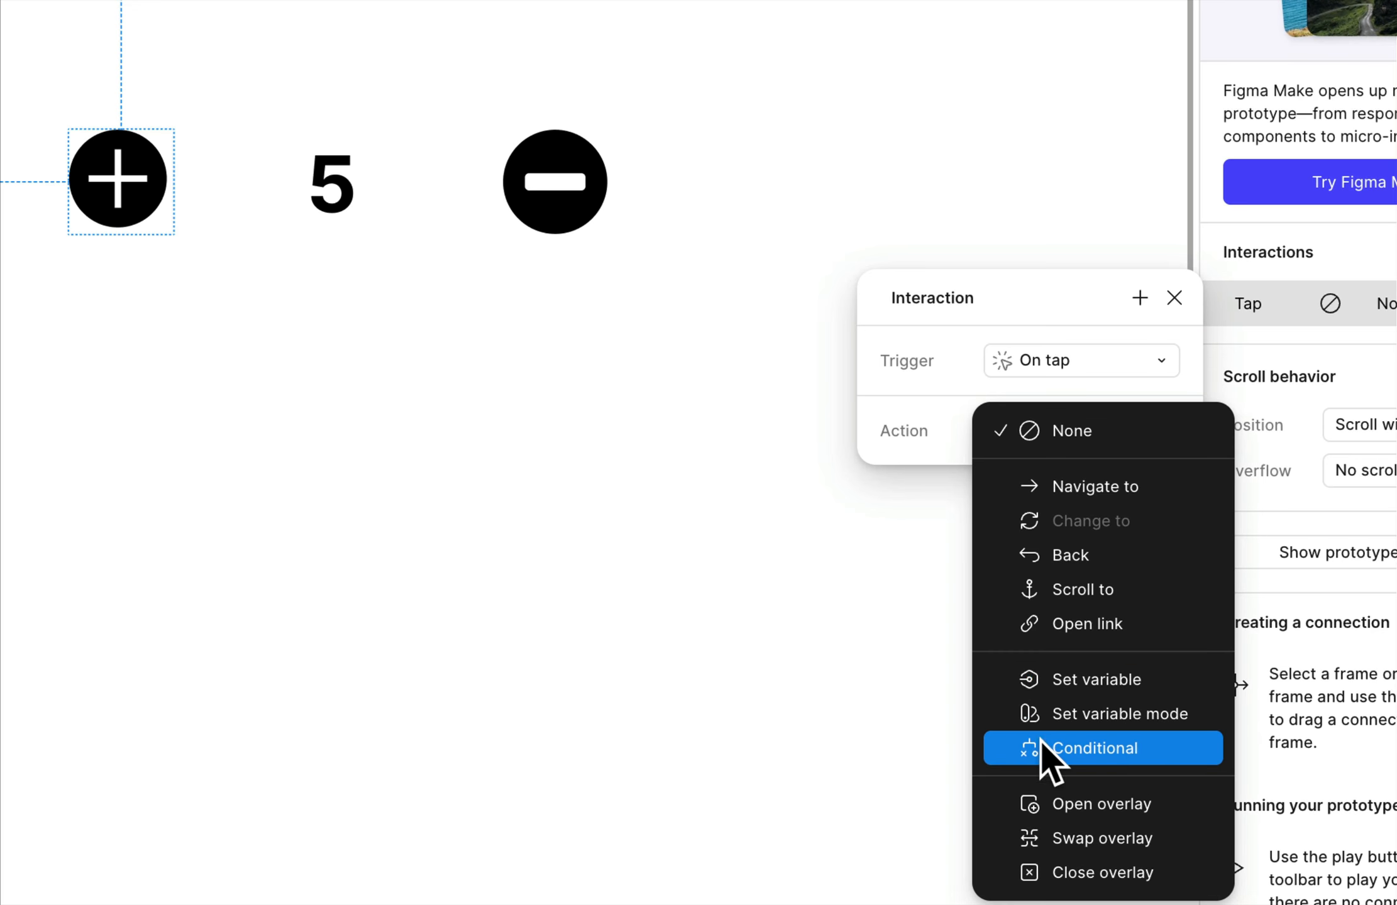
left_click(1111, 742)
left_click(783, 633)
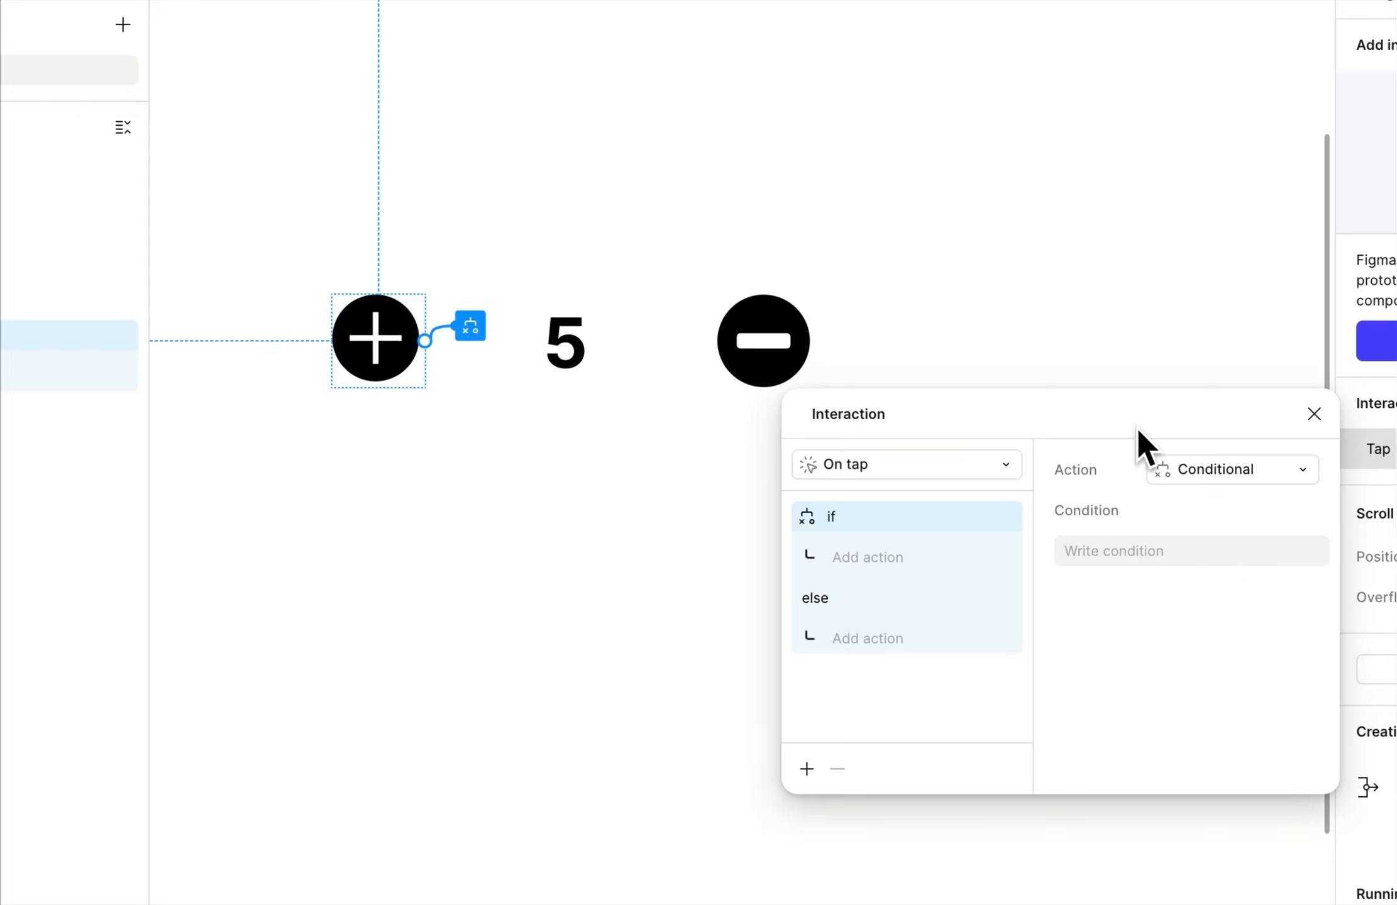
Set the condition of the Addition icon's tap interaction to AdultTickets < 10.
left_click(1141, 548)
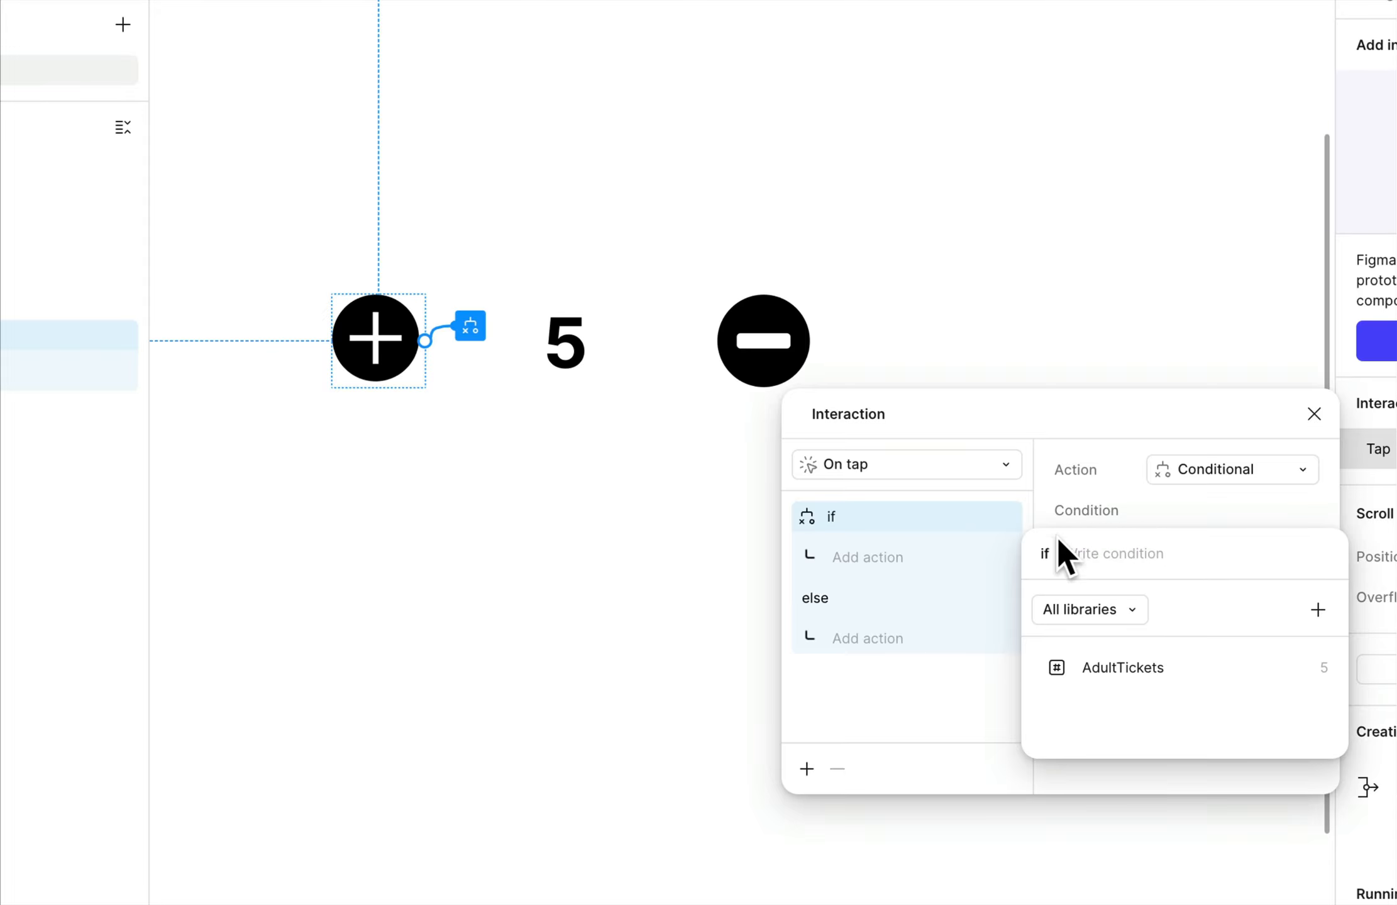
left_click(1137, 668)
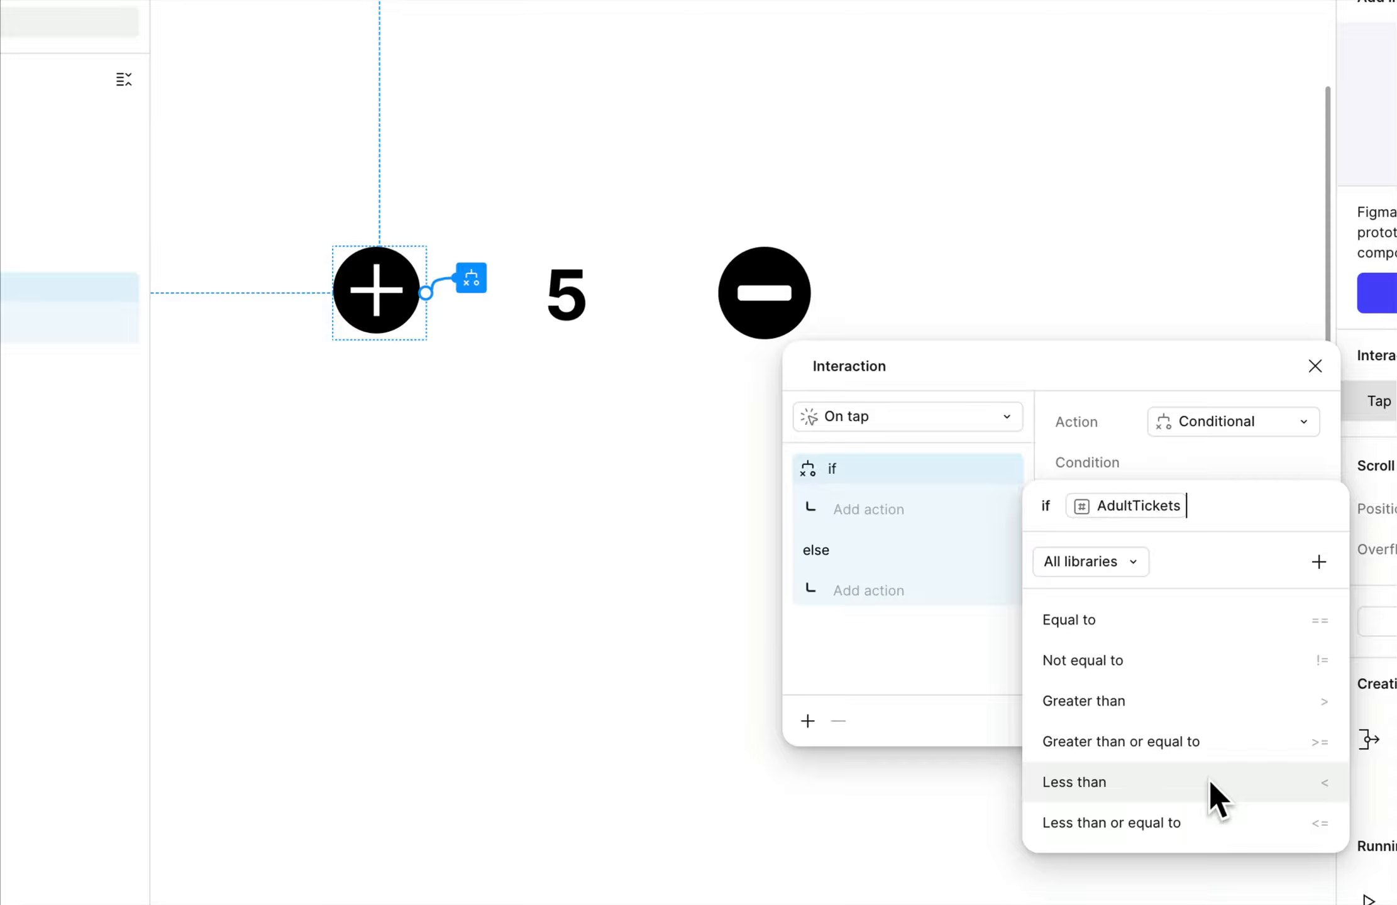
left_click(1063, 784)
type("10")
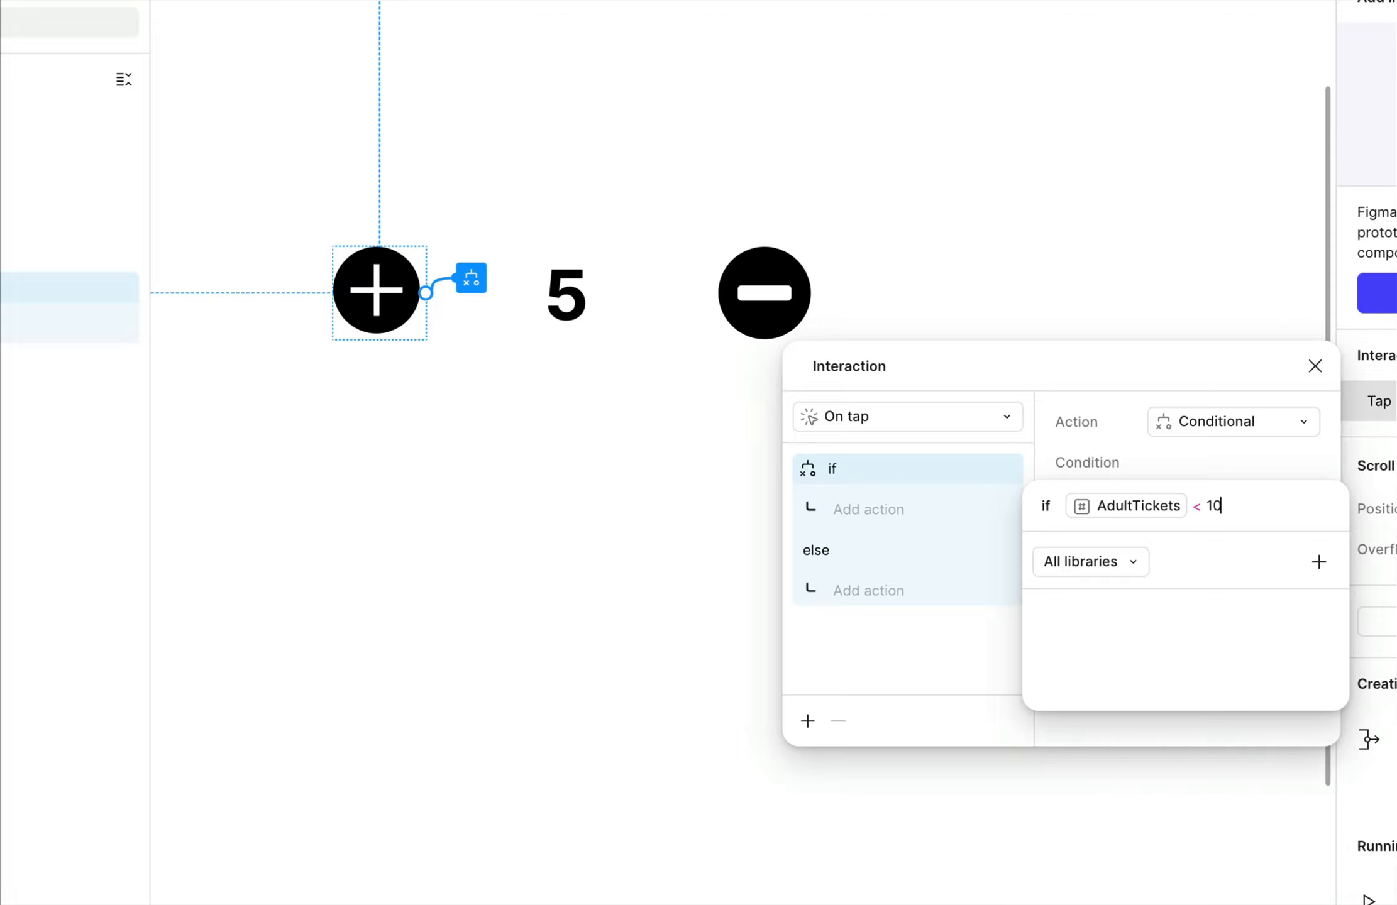
left_click(1108, 443)
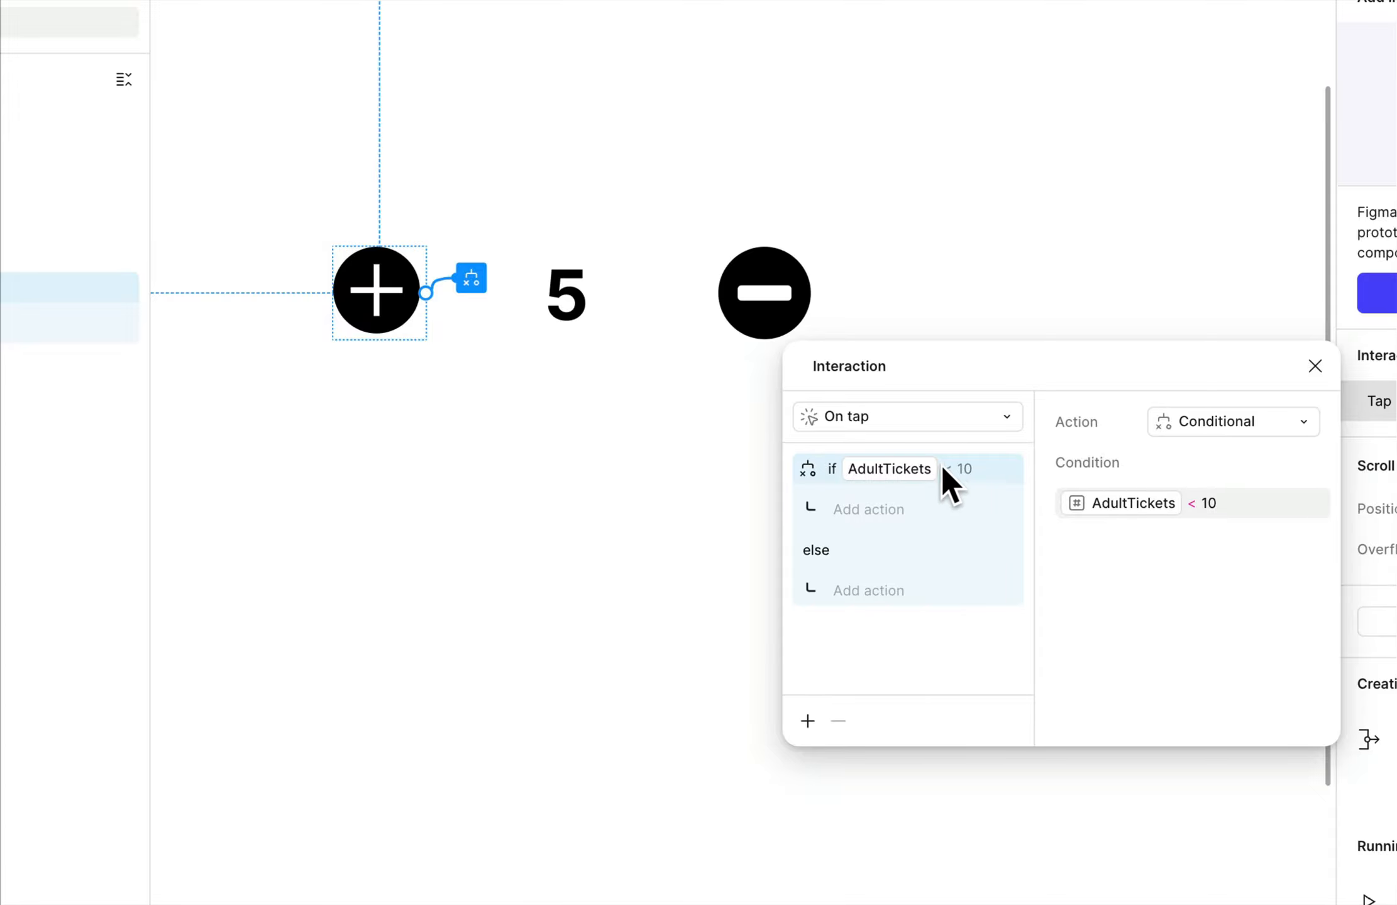
Under the Addition icon's if branch, add a Set variable action that sets AdultTickets to AdultTickets + 1.
left_click(874, 513)
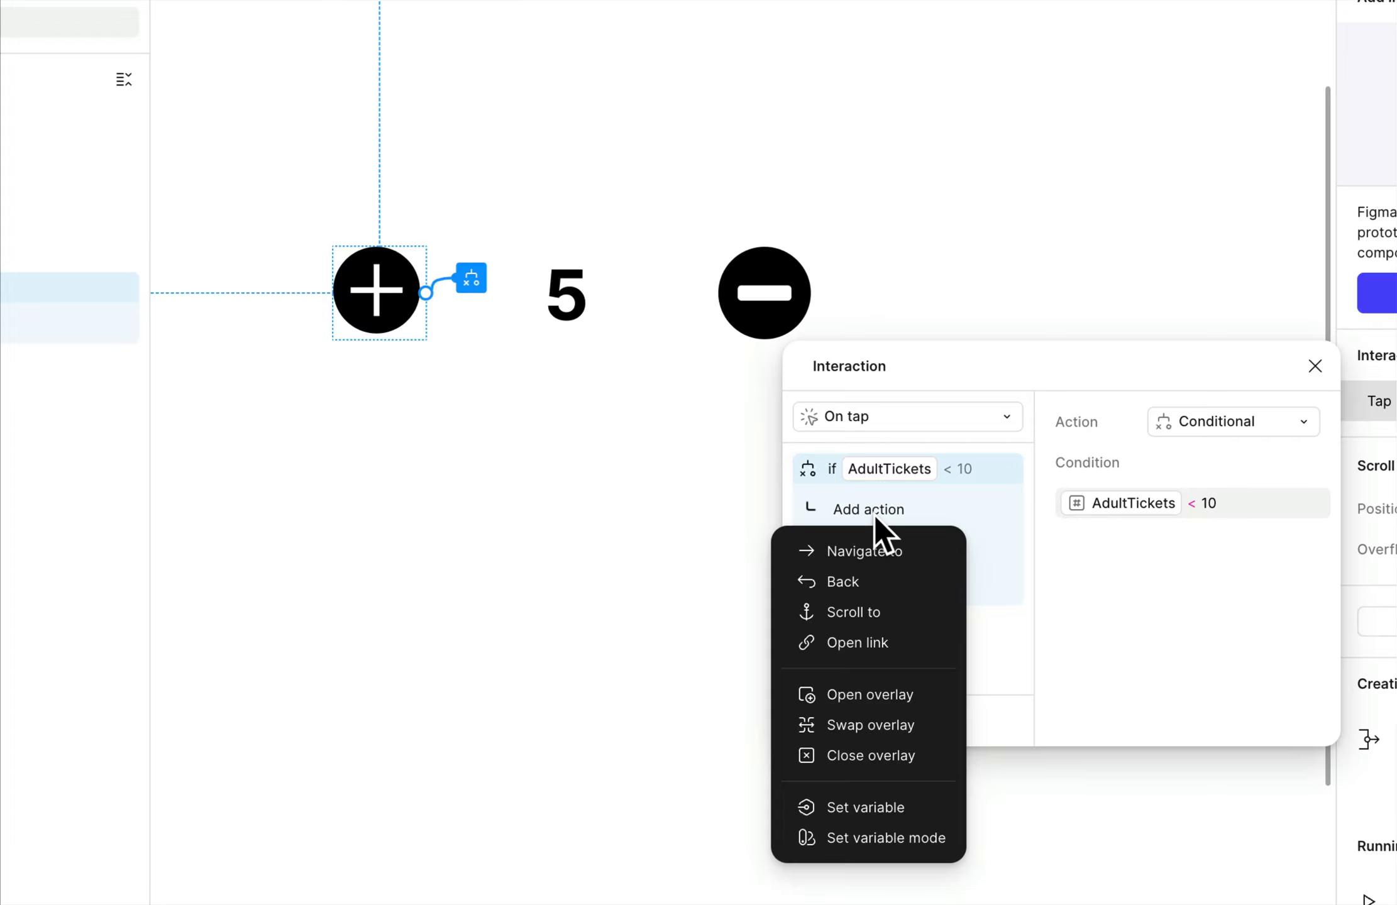
left_click(878, 806)
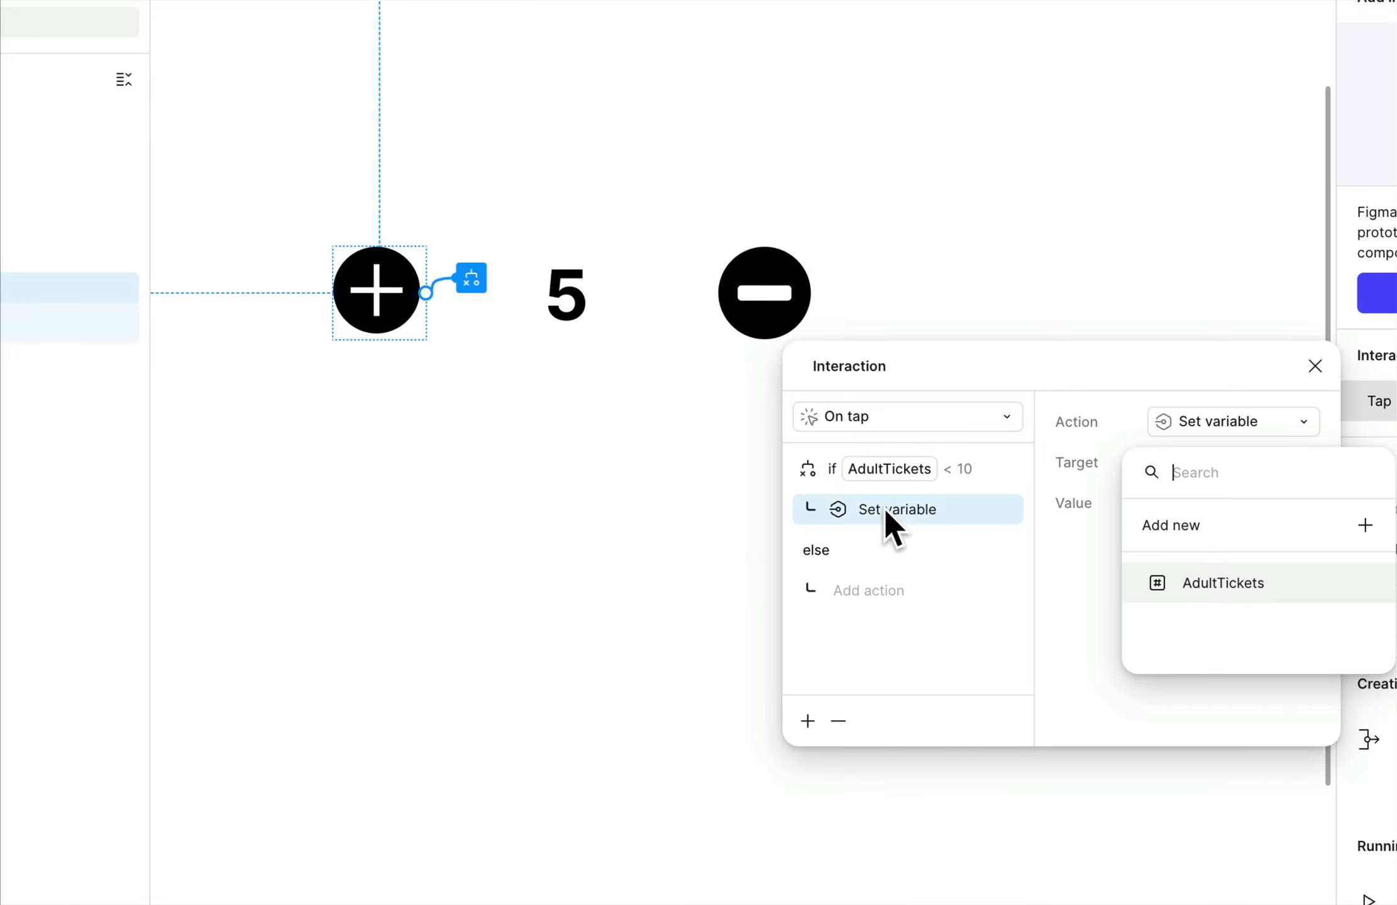
left_click(1267, 585)
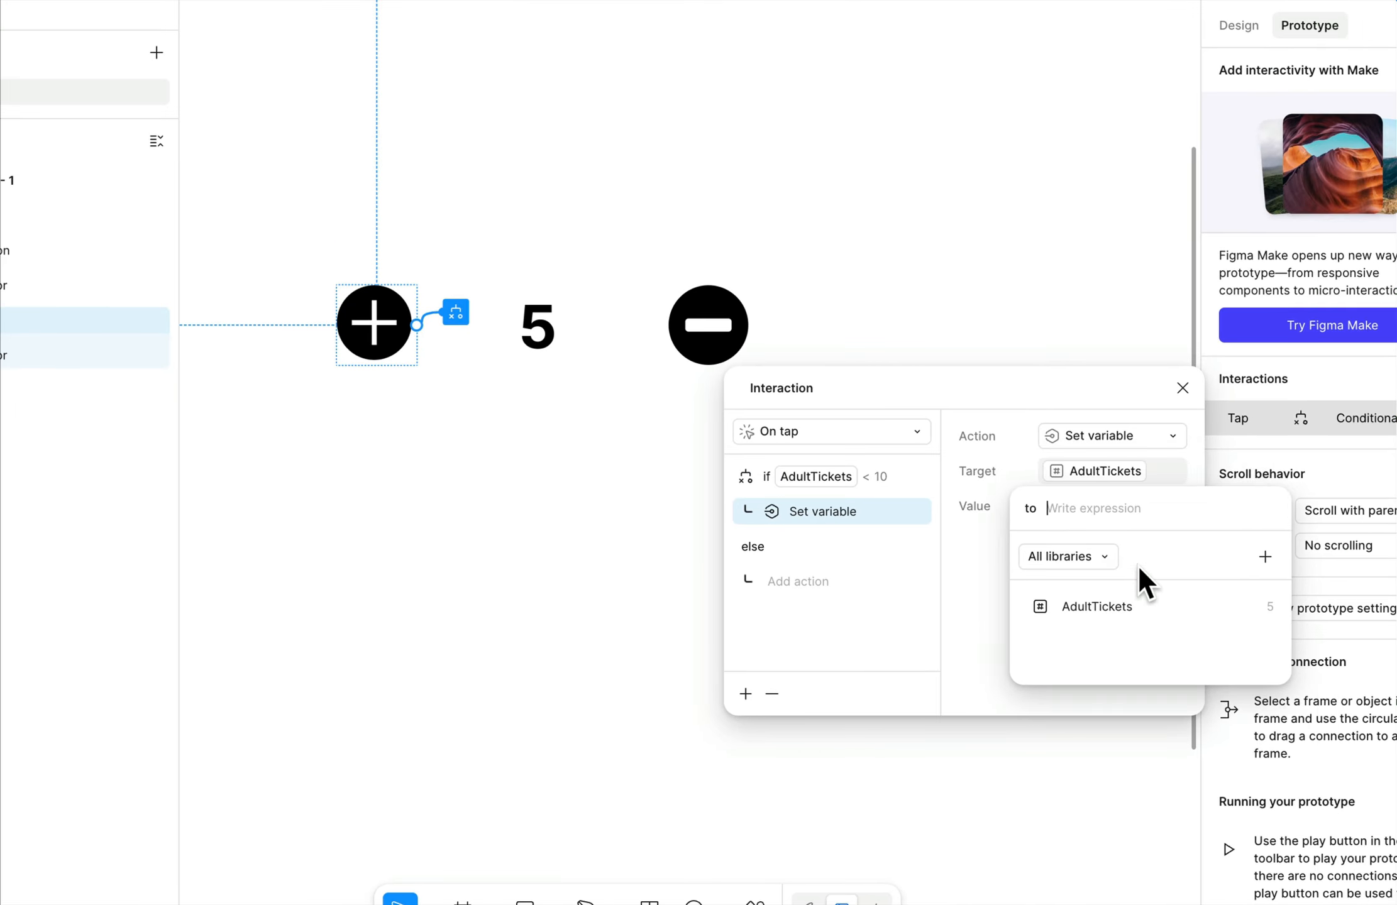
left_click(1098, 607)
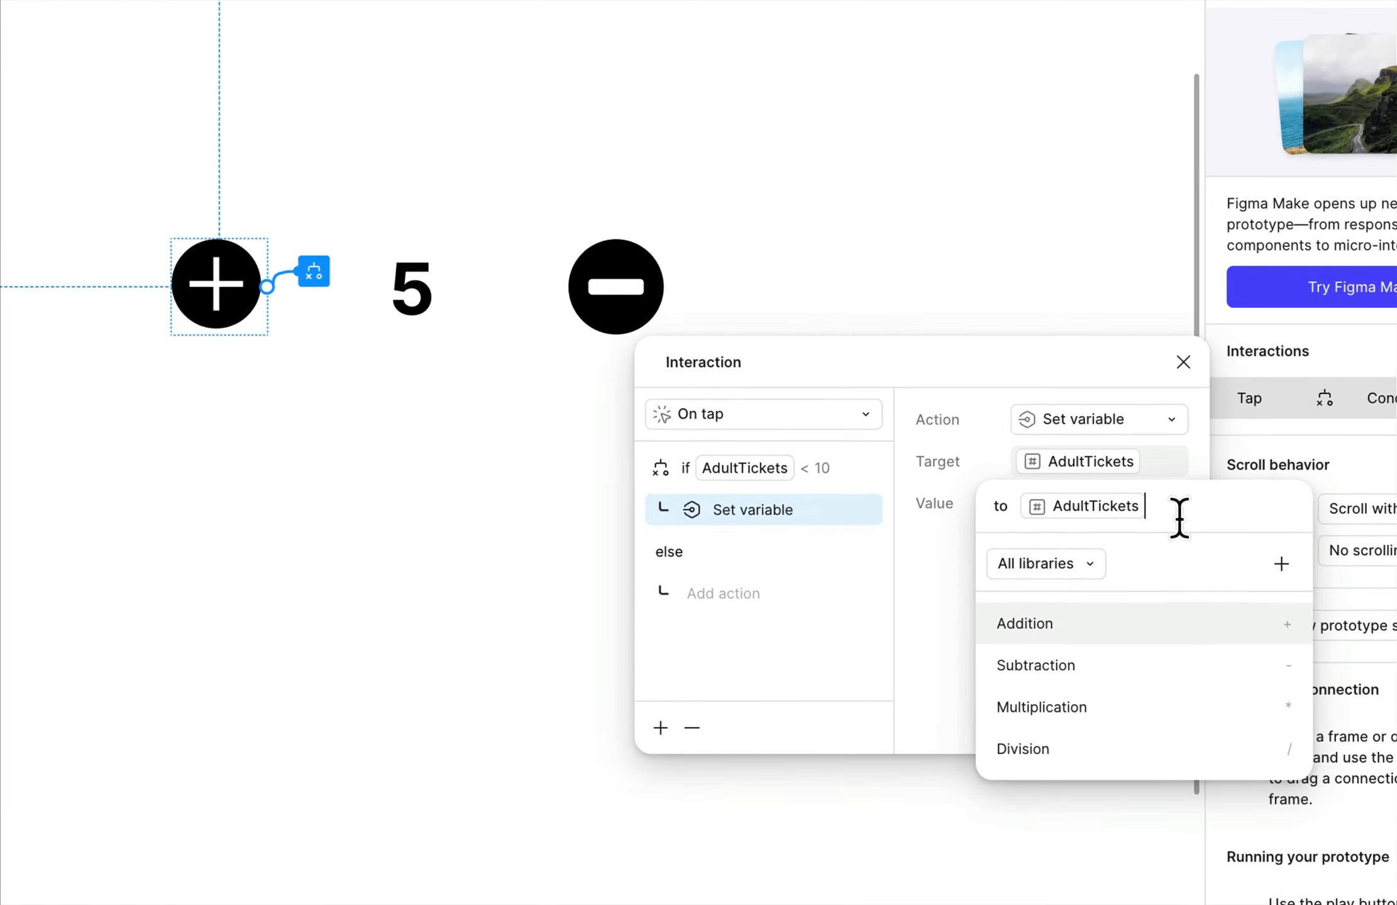
type("+1")
key("BackSpace")
key("BackSpace")
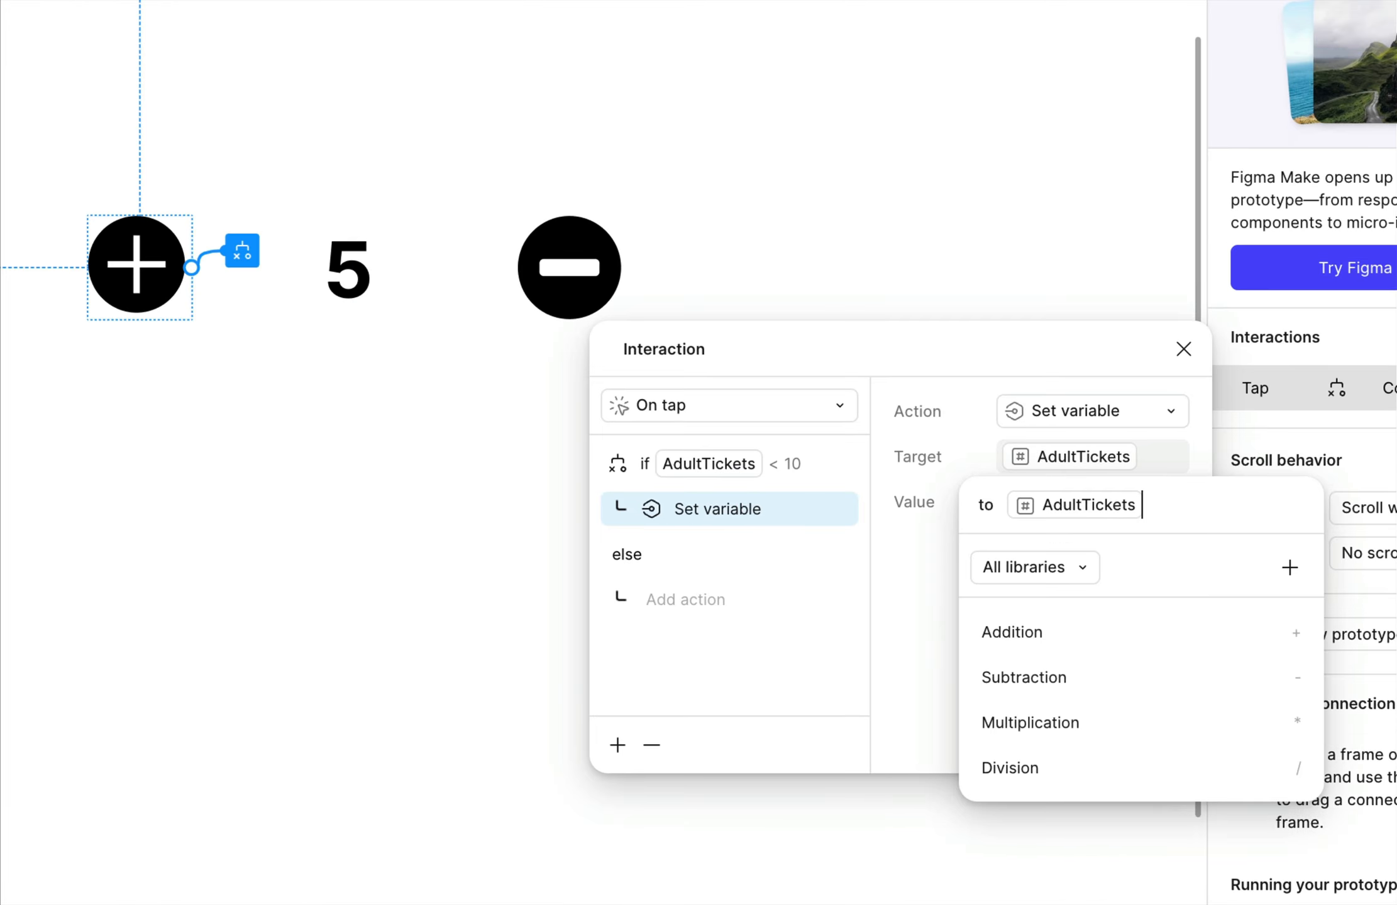
type("+1")
left_click(887, 591)
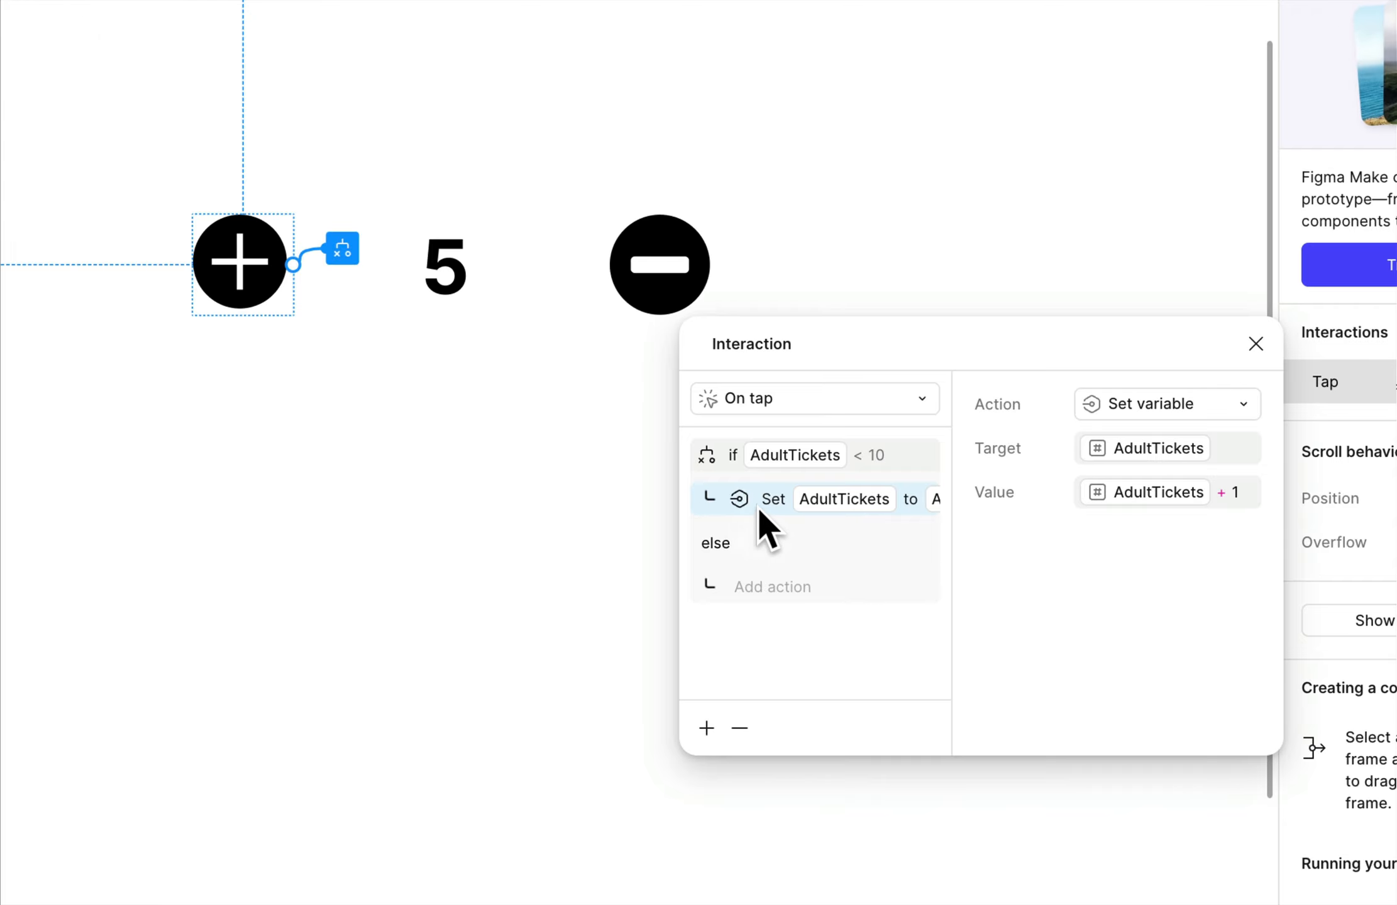
Widen the interaction dialog and its action list to fit the full expression, and close the dialog.
left_click_drag(944, 566, 1008, 565)
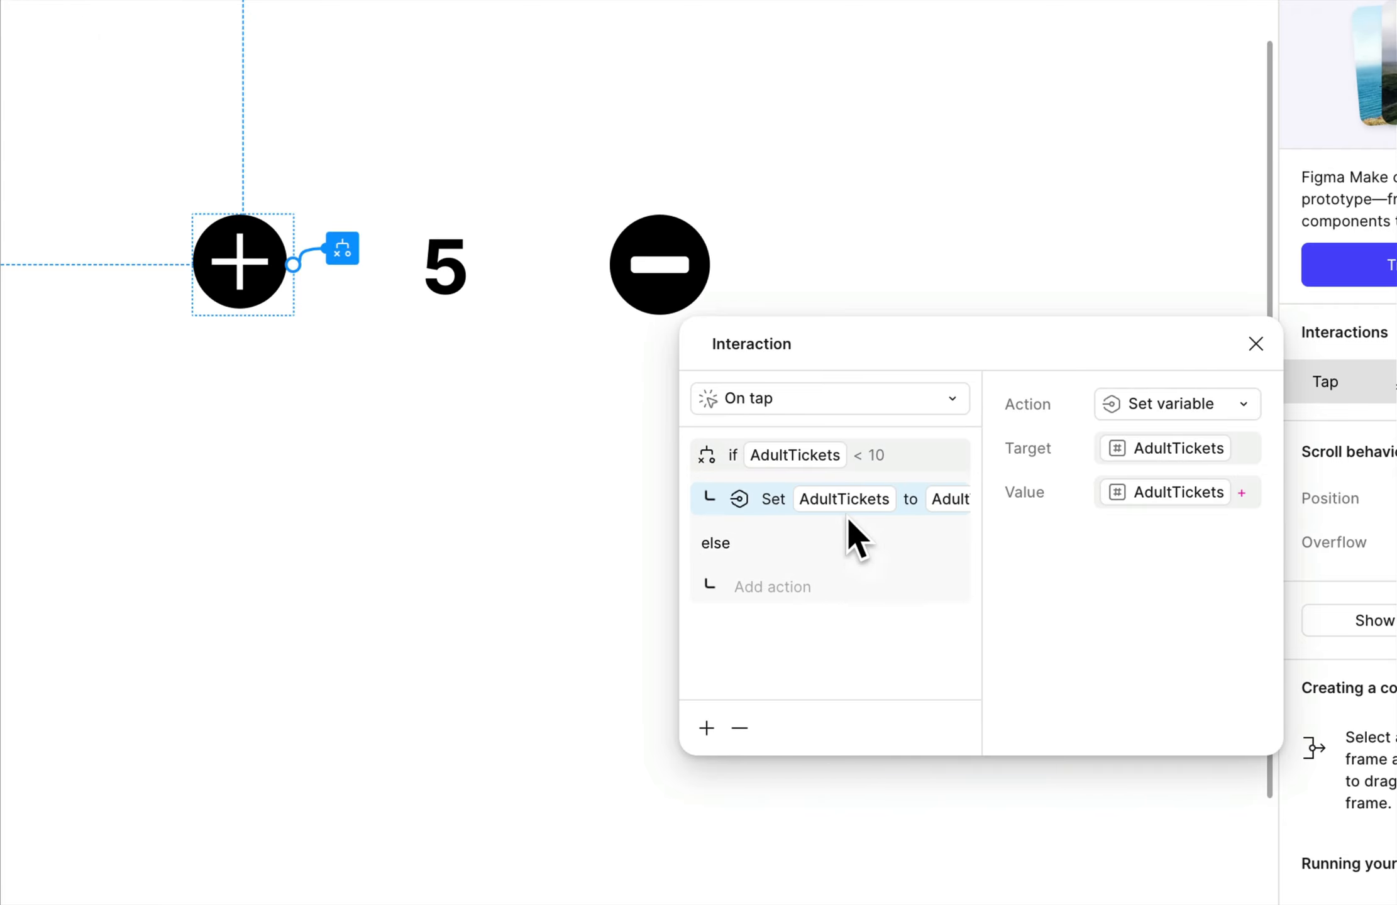
left_click_drag(680, 588, 423, 553)
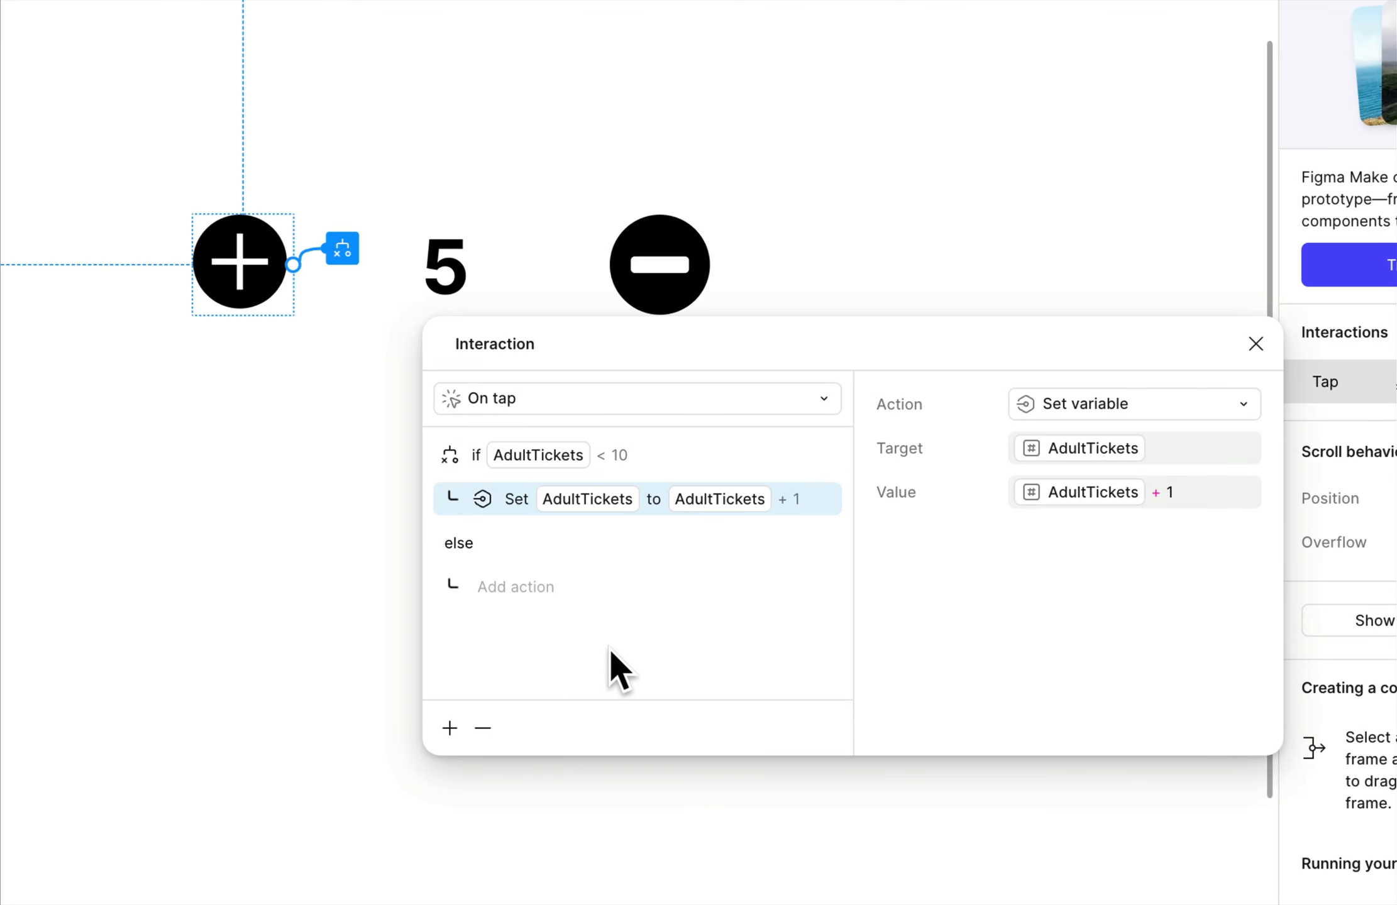
left_click(357, 567)
left_click(653, 268)
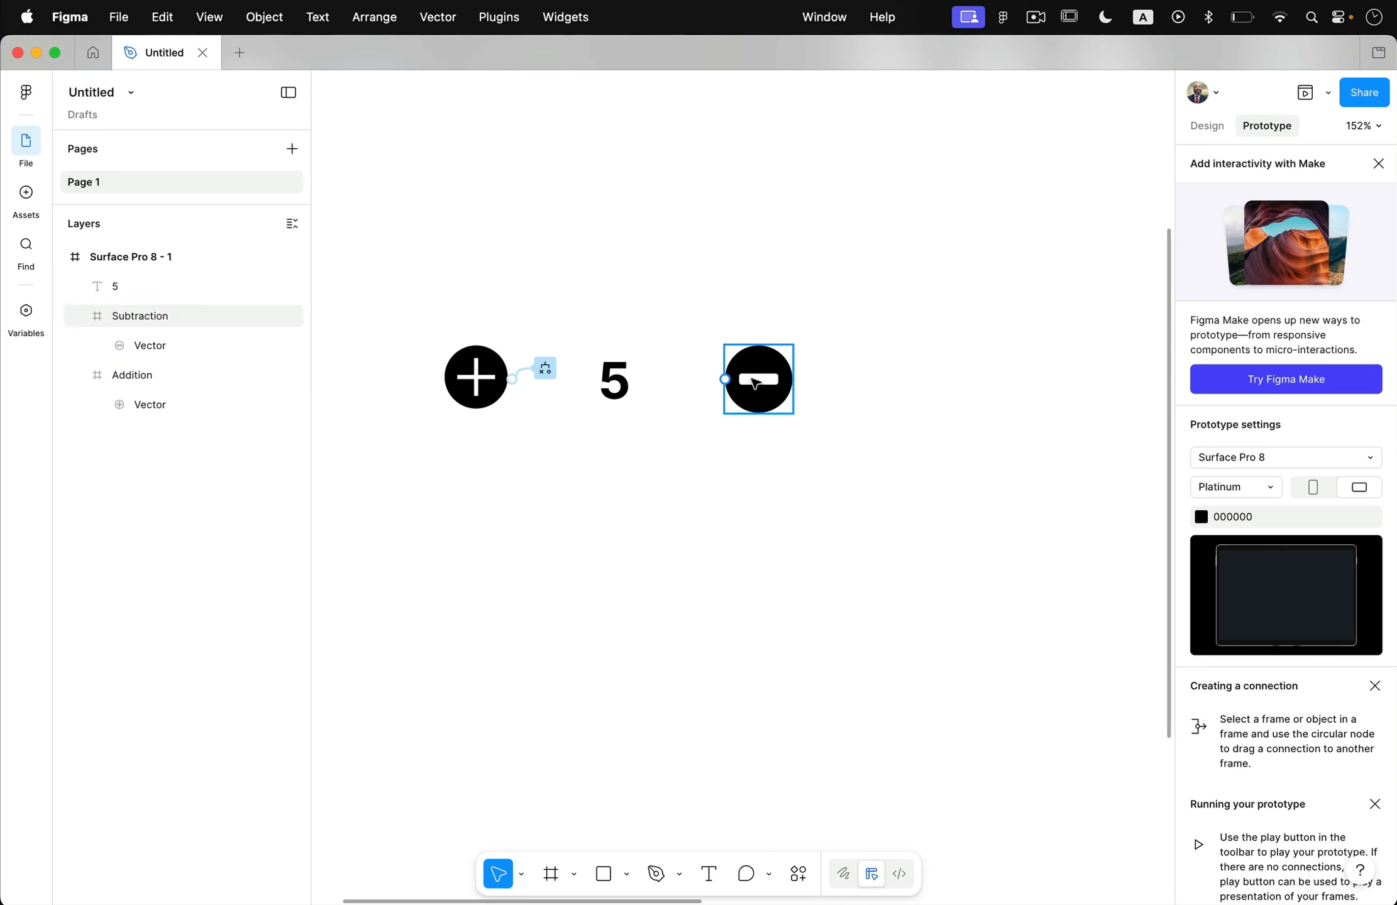
Add an On tap prototype interaction with a Conditional action to the Subtraction icon.
left_click(755, 383)
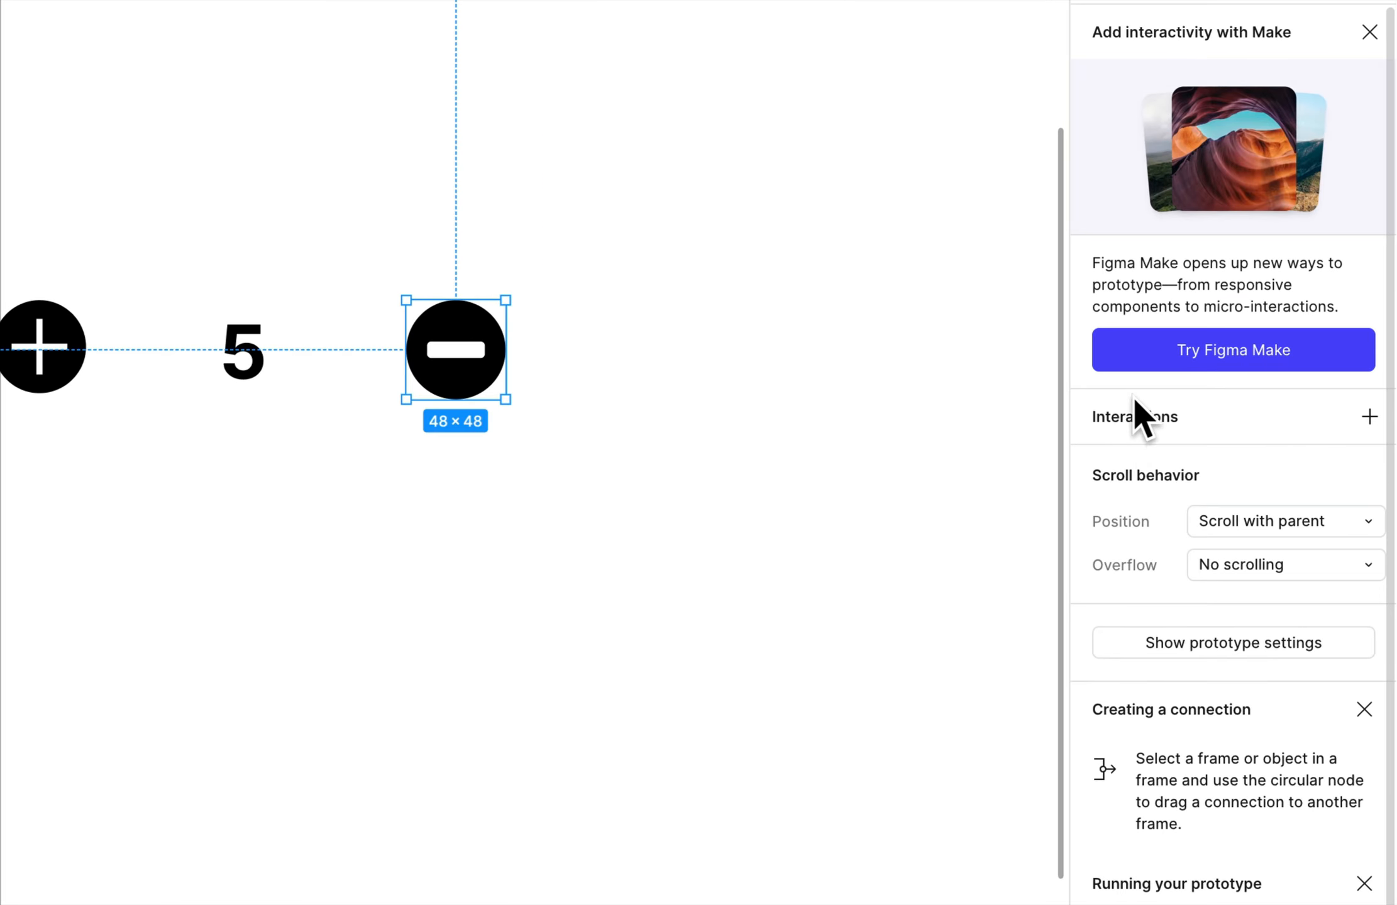
left_click(1369, 416)
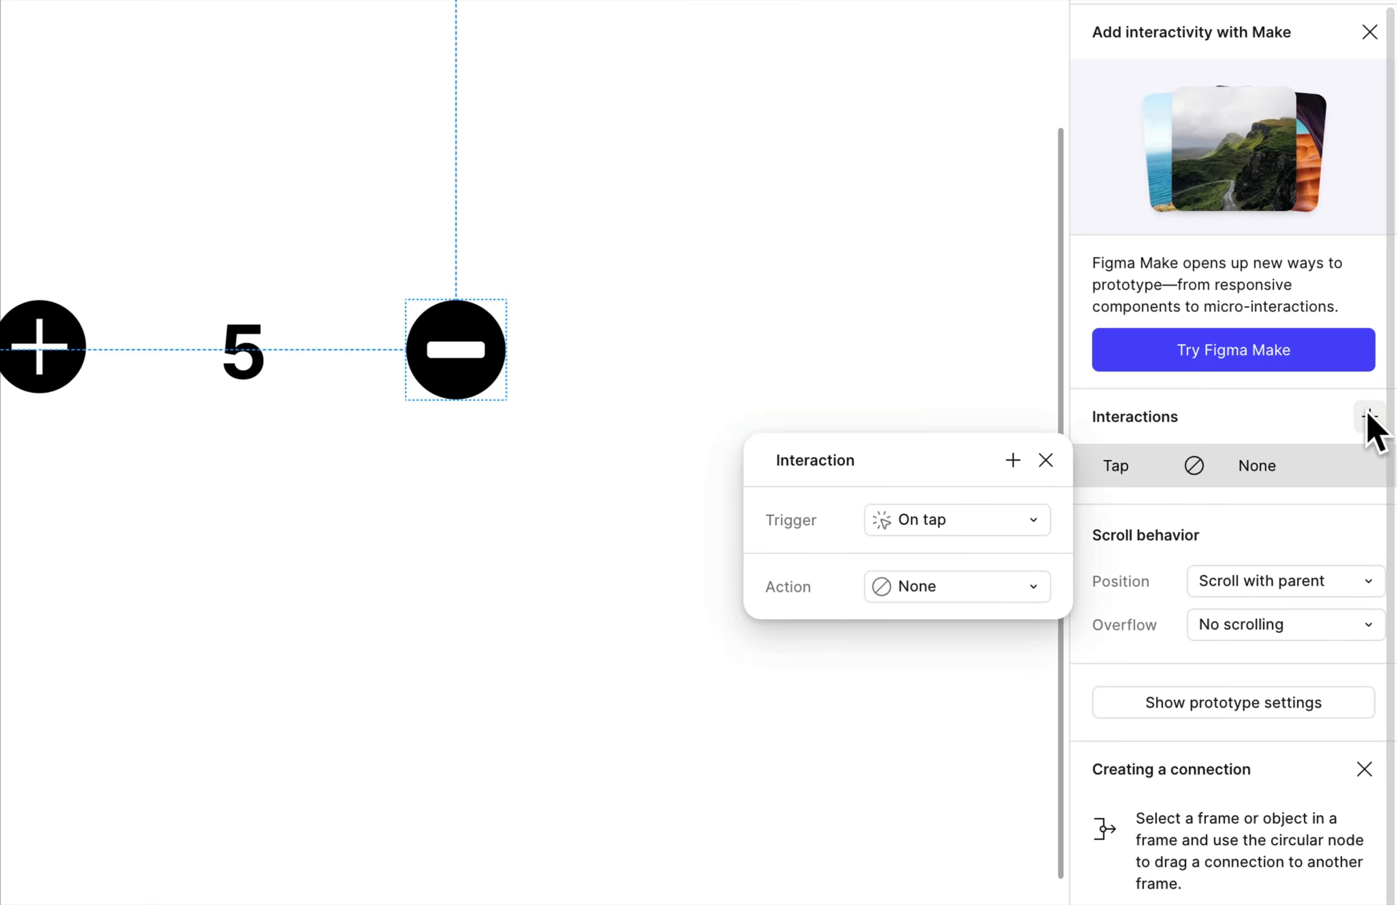
left_click(945, 584)
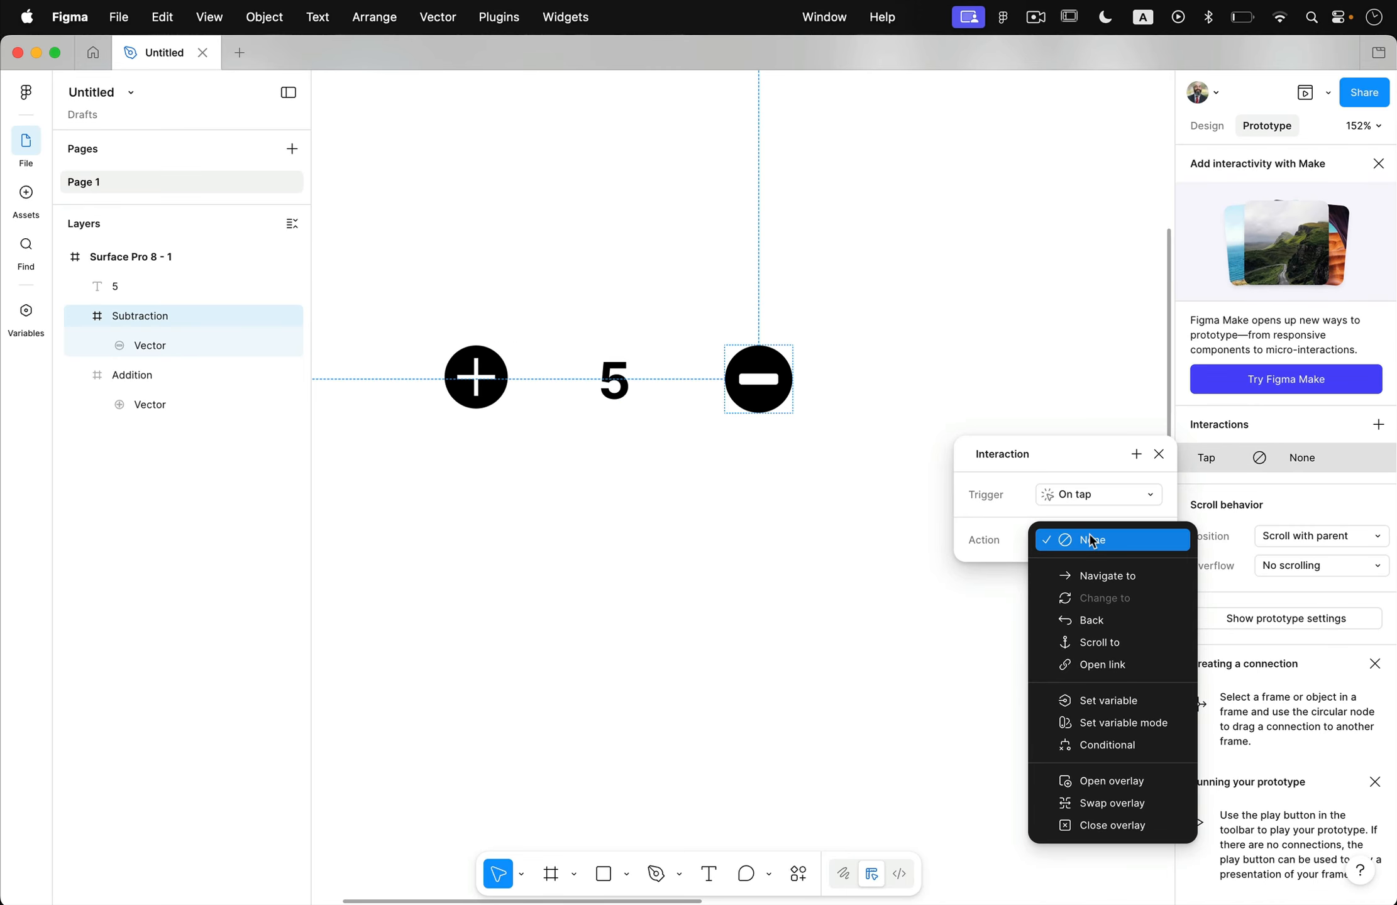
left_click(1123, 744)
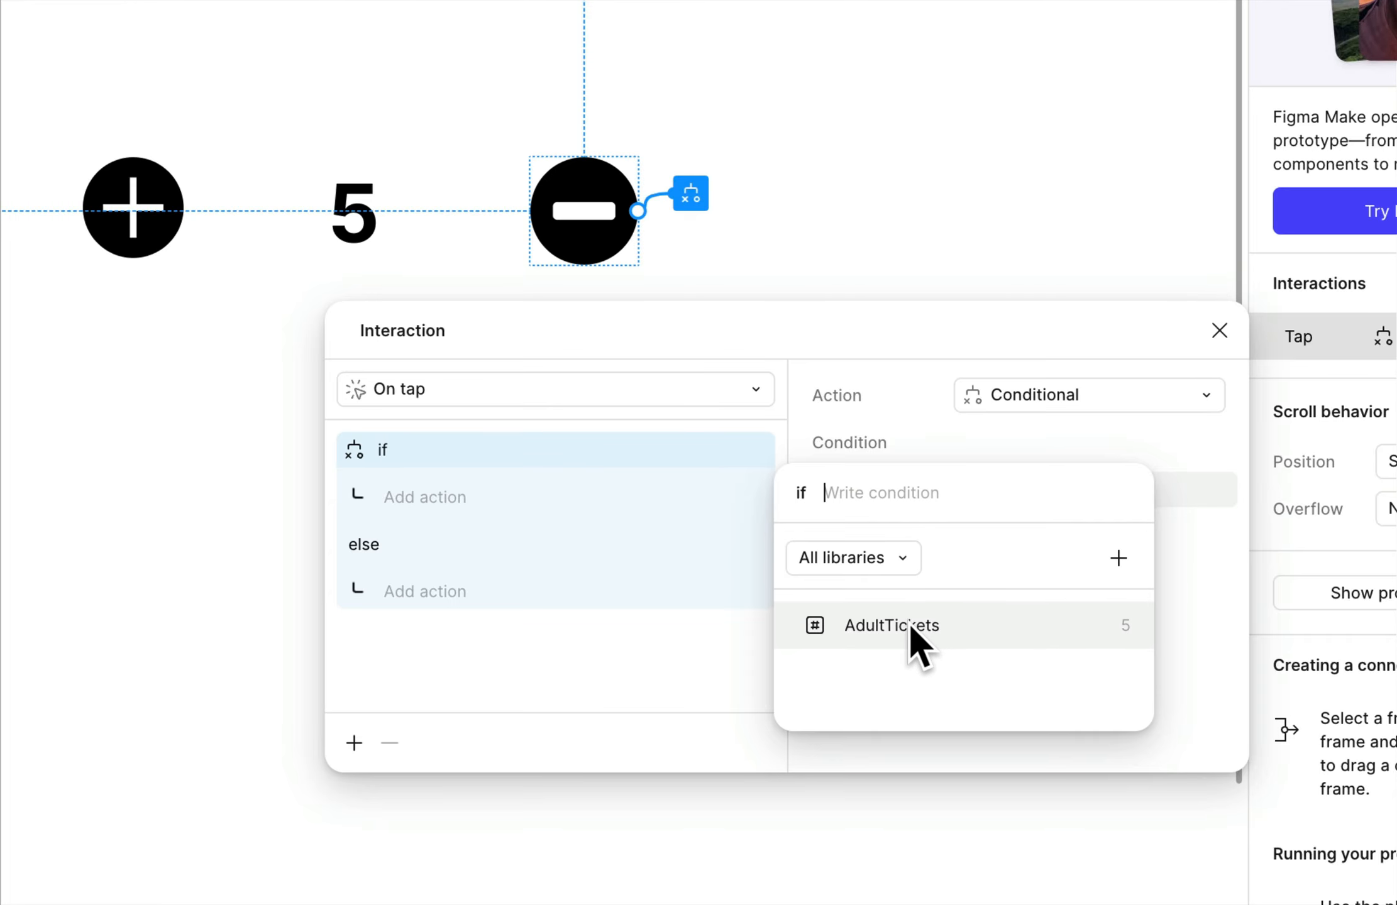
Set the condition of the Subtraction icon's tap interaction to AdultTickets > 0.
left_click(909, 624)
left_click(919, 437)
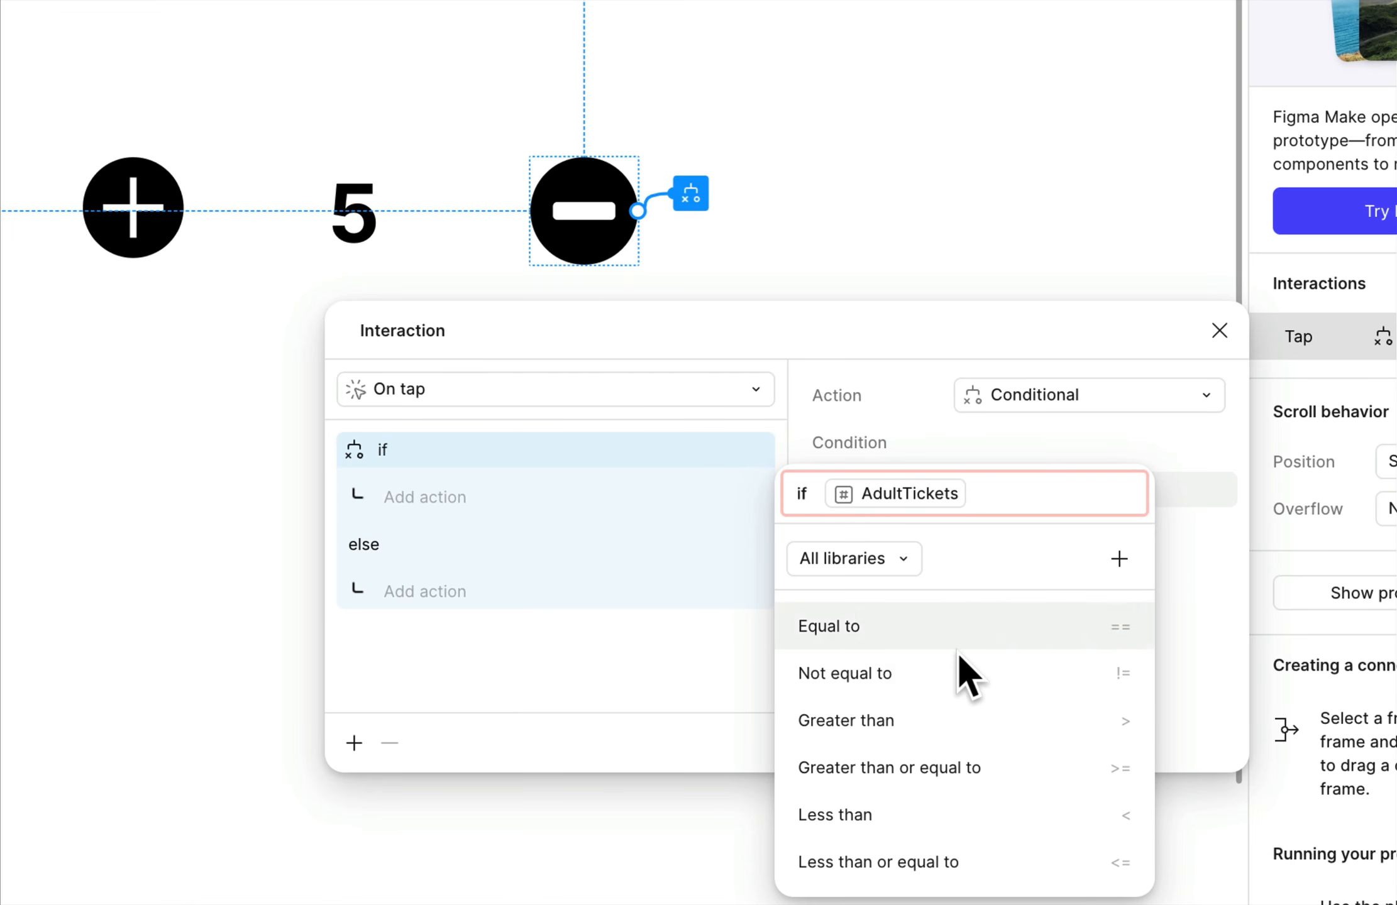
left_click(926, 717)
type("0")
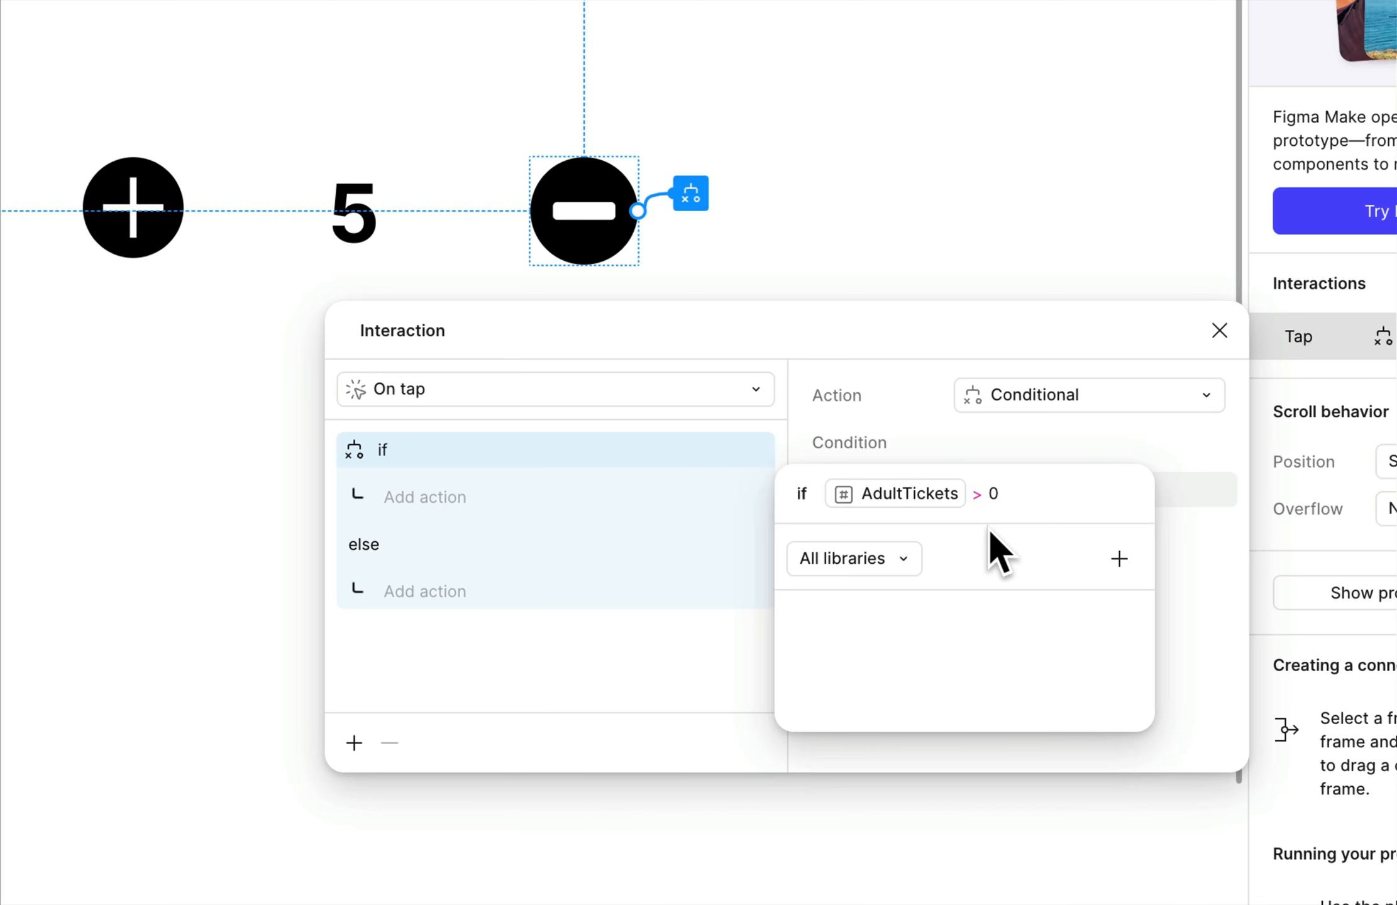
left_click(863, 415)
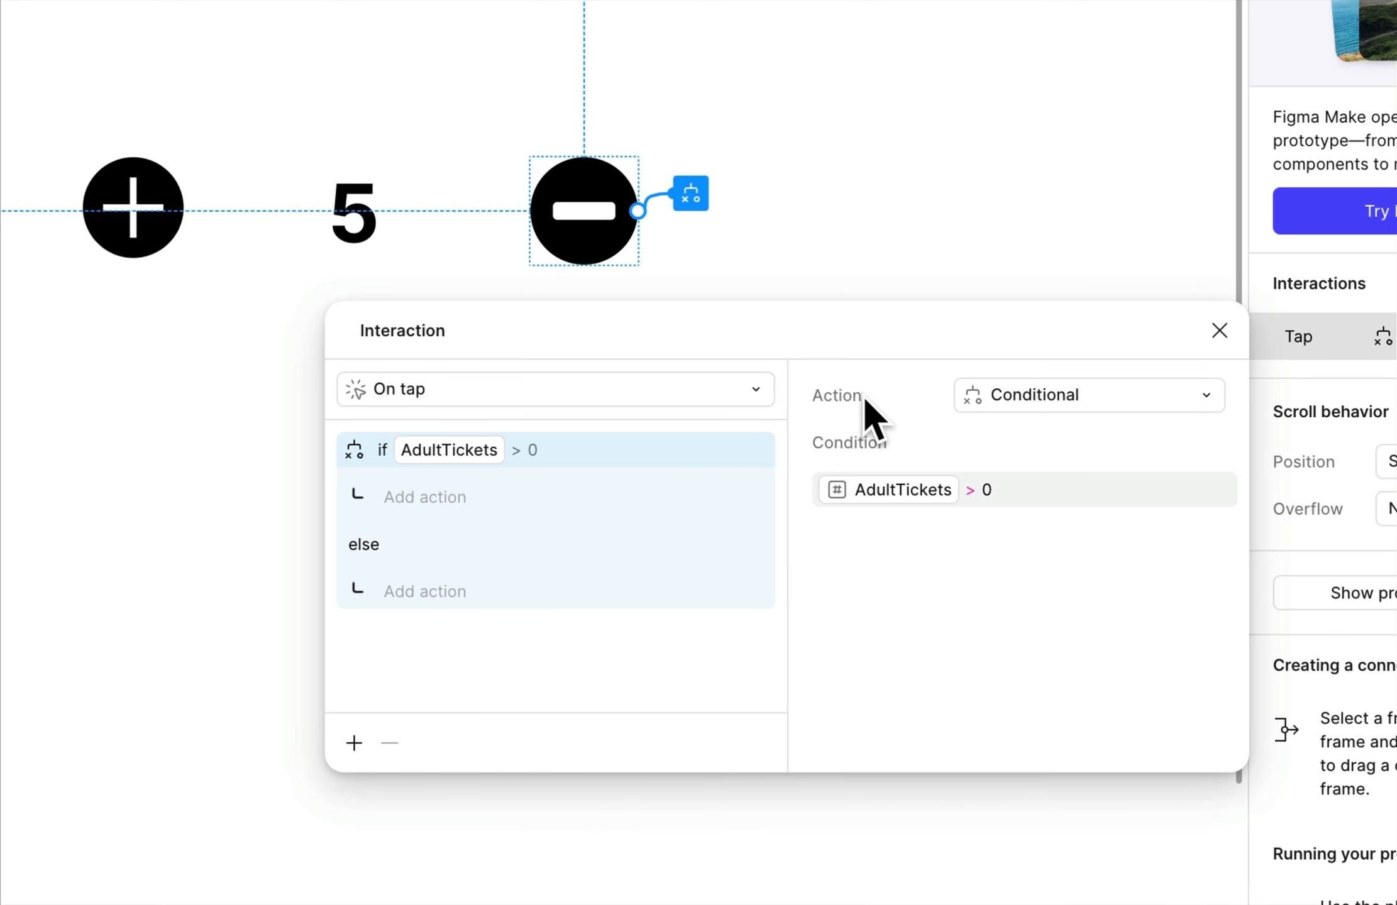
Under the Subtraction icon's if branch, add a Set variable action that sets AdultTickets to AdultTickets - 1, and close the interaction dialog.
left_click(406, 498)
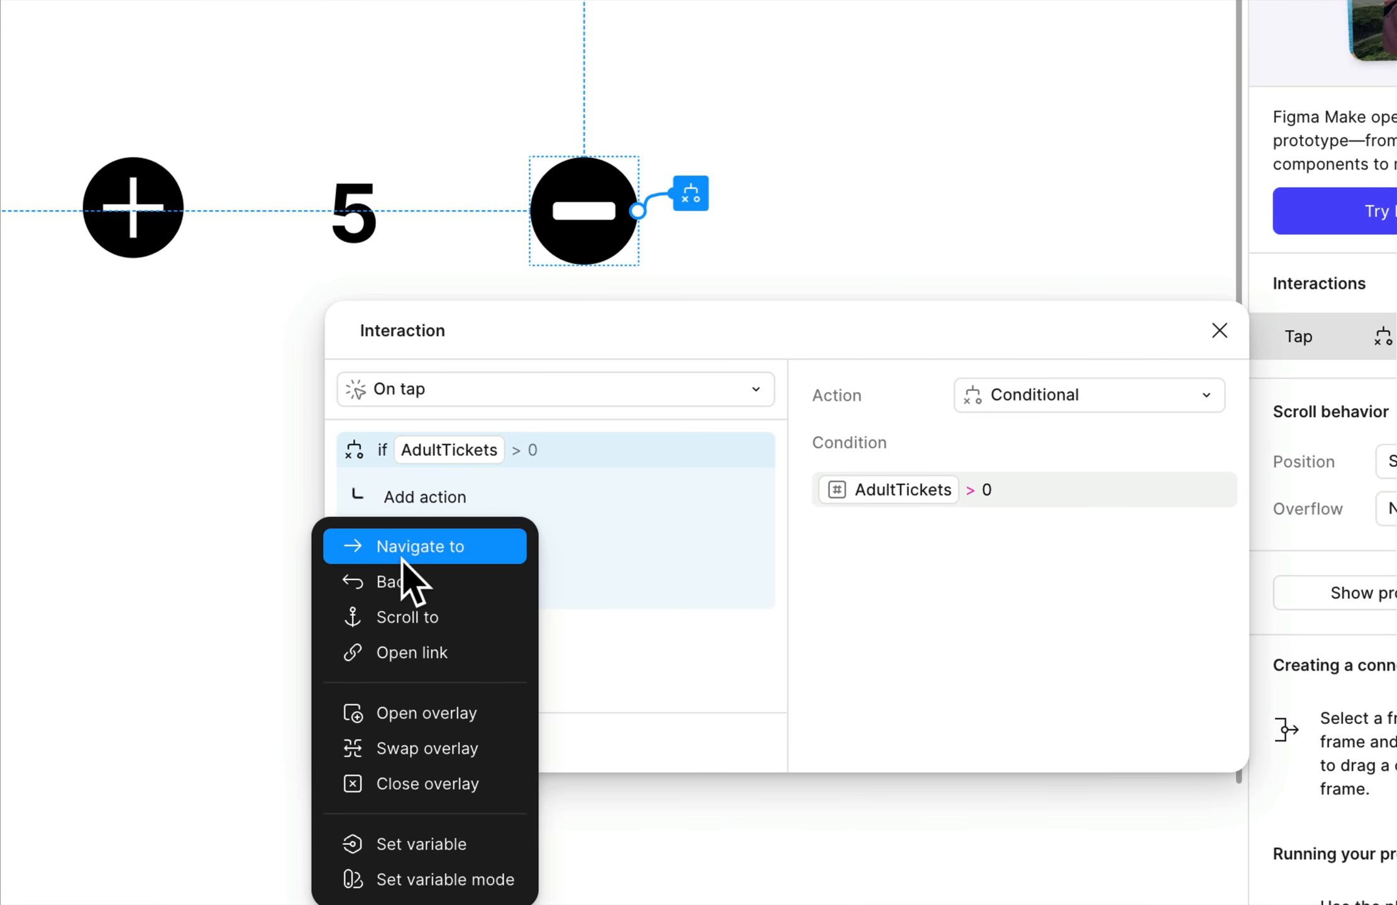
left_click(436, 845)
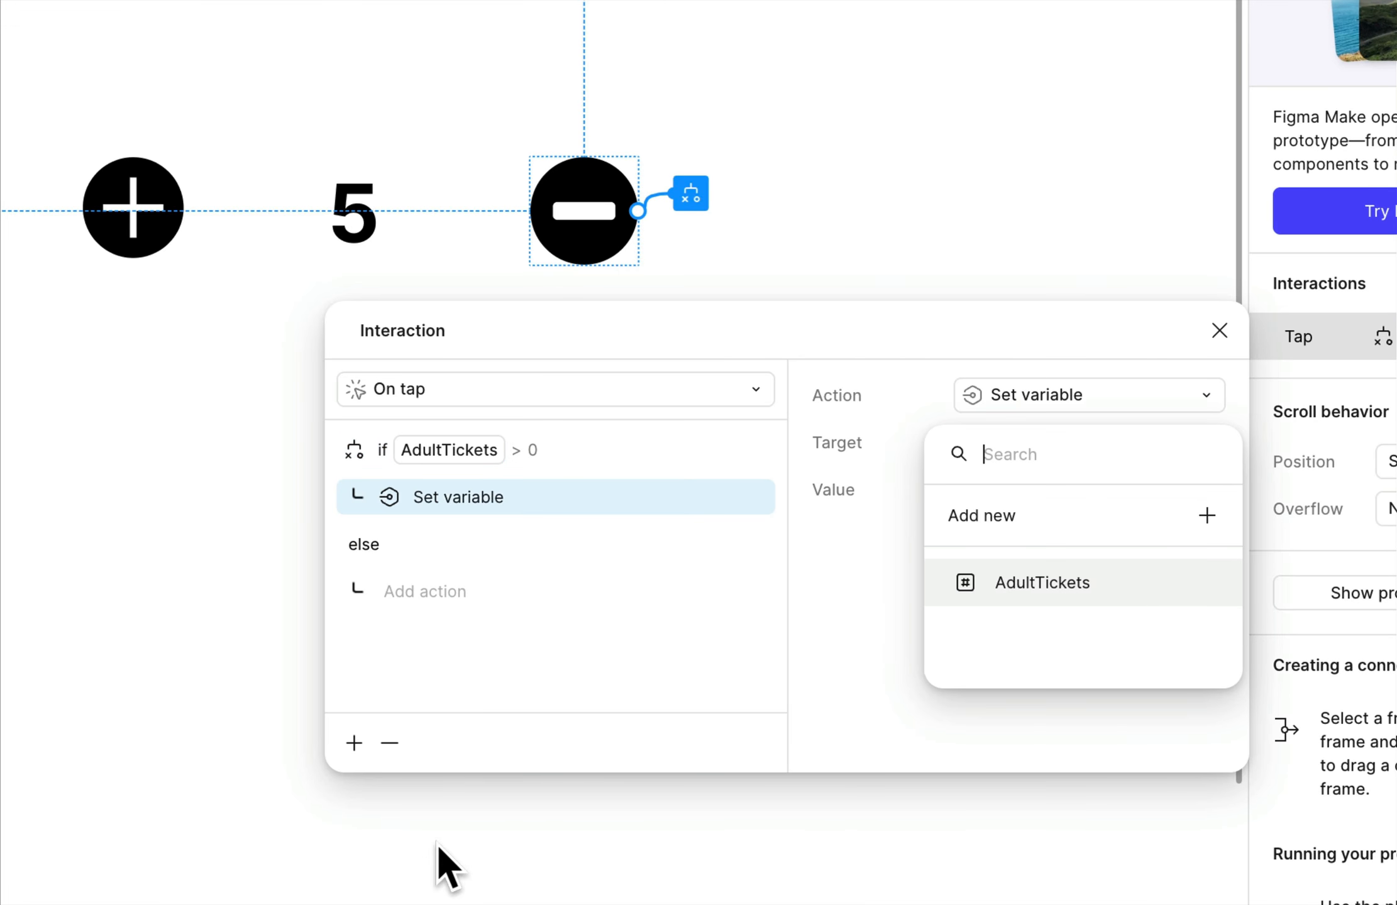
left_click(1031, 574)
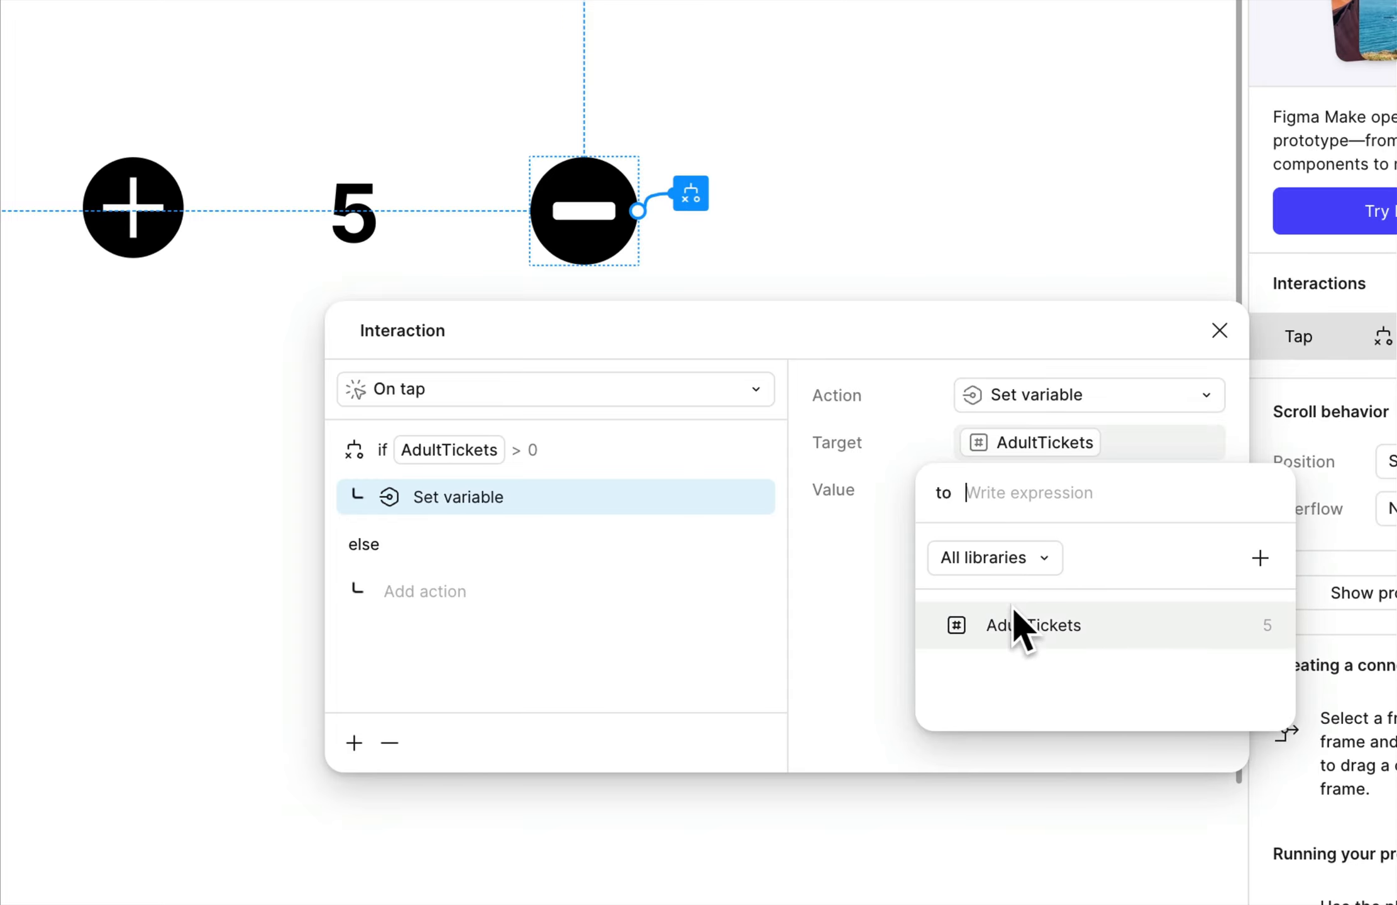
left_click(1027, 607)
type("-1")
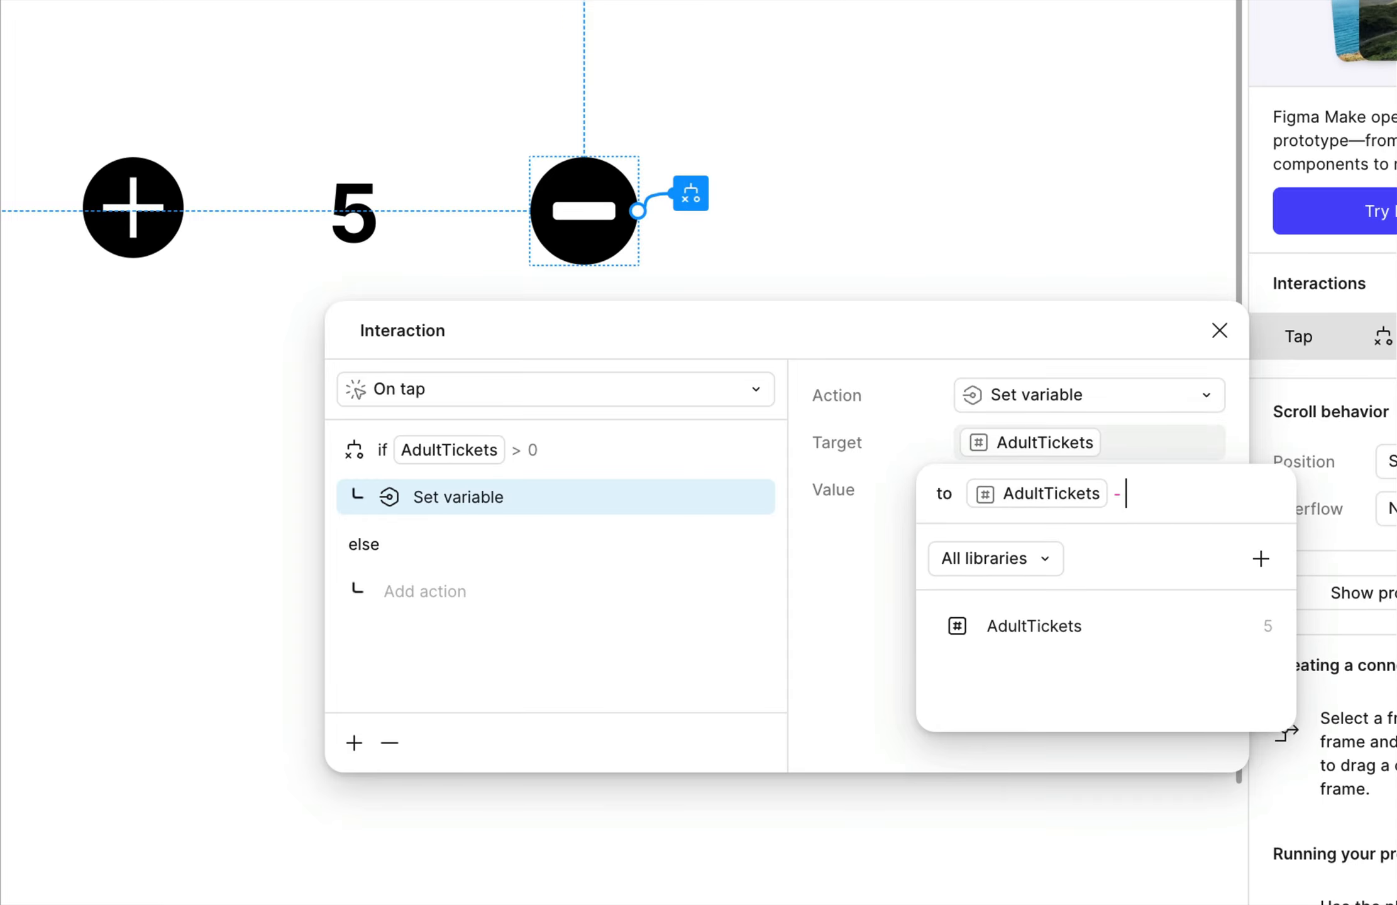
left_click(851, 577)
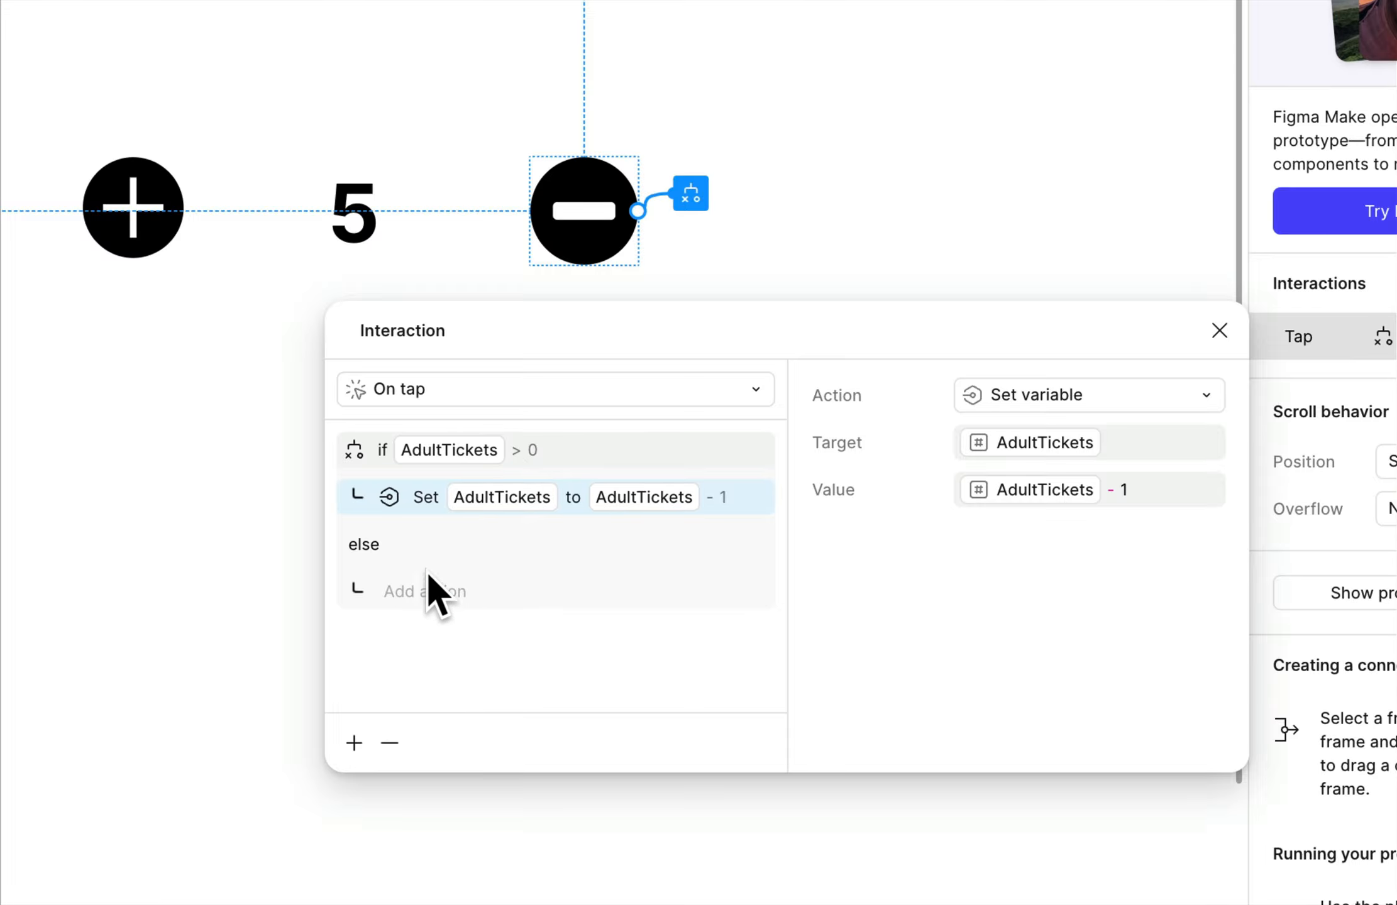
scroll(423, 607, "left", 5)
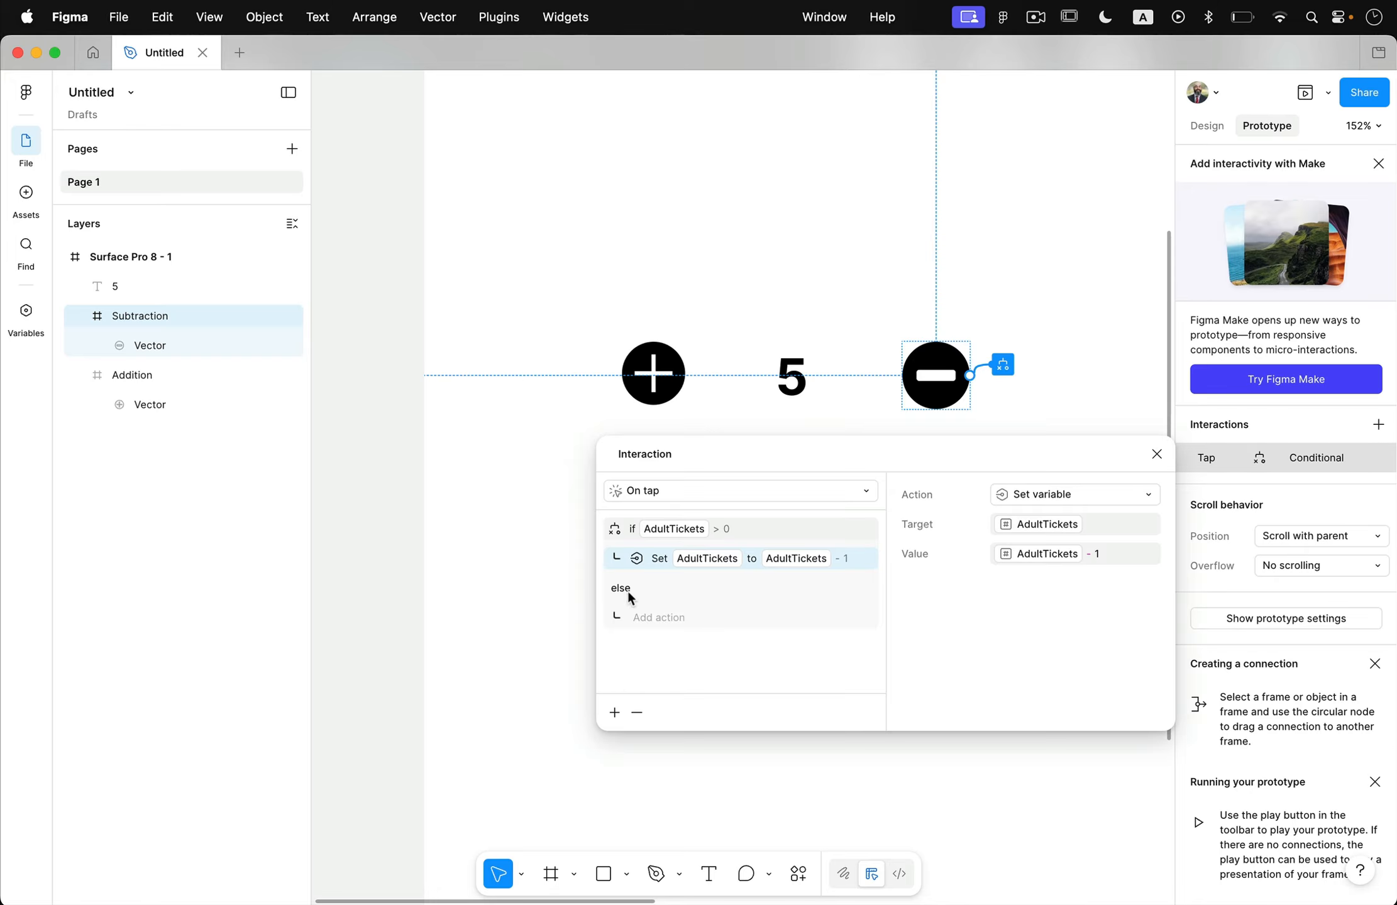
left_click(312, 514)
scroll(645, 537, "right", 5)
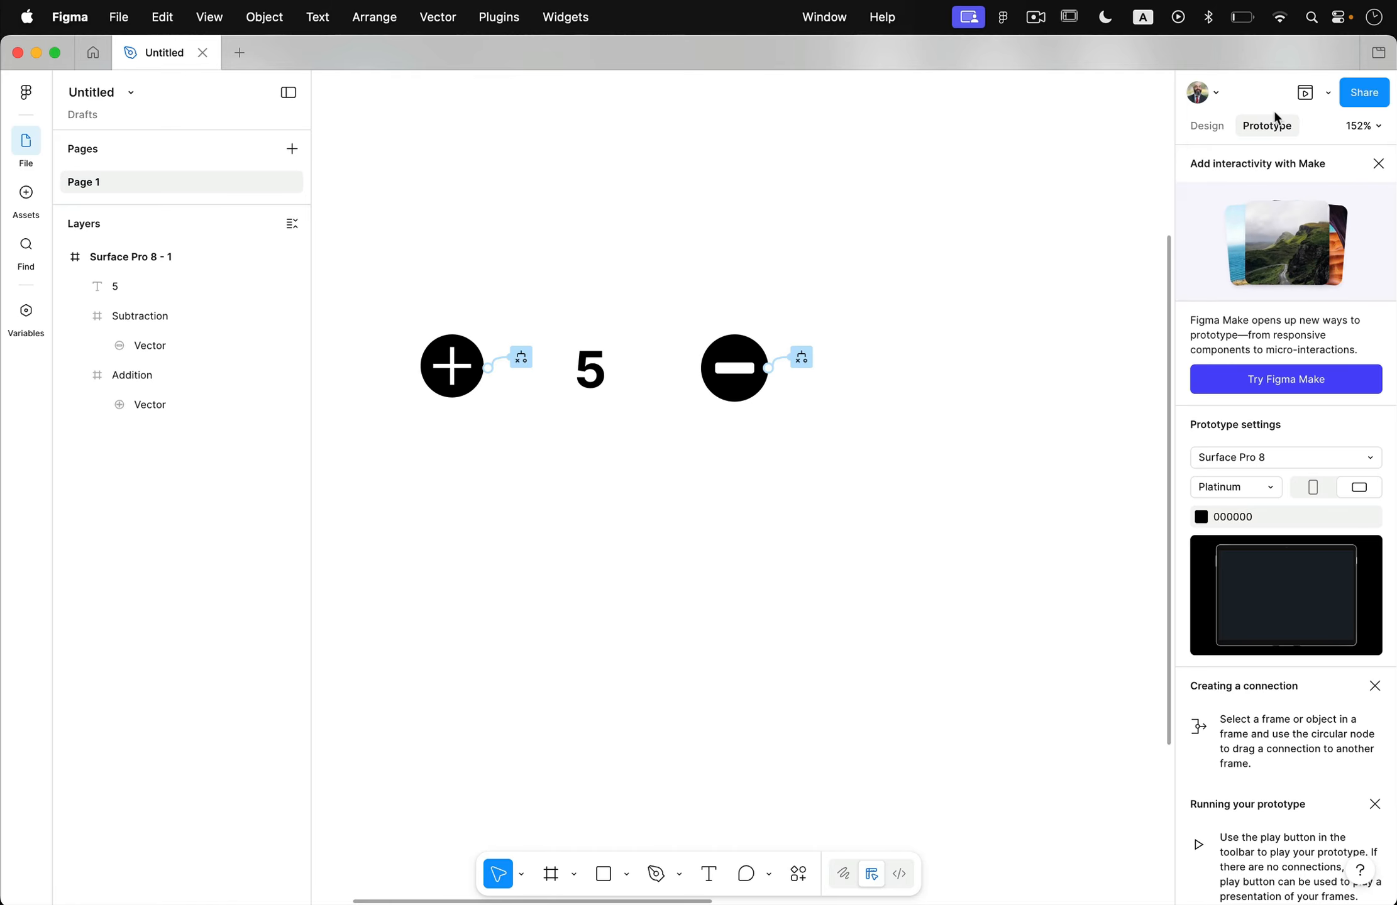
Preview the prototype and test the plus icon by raising the counter to its upper limit of 10.
left_click(1305, 92)
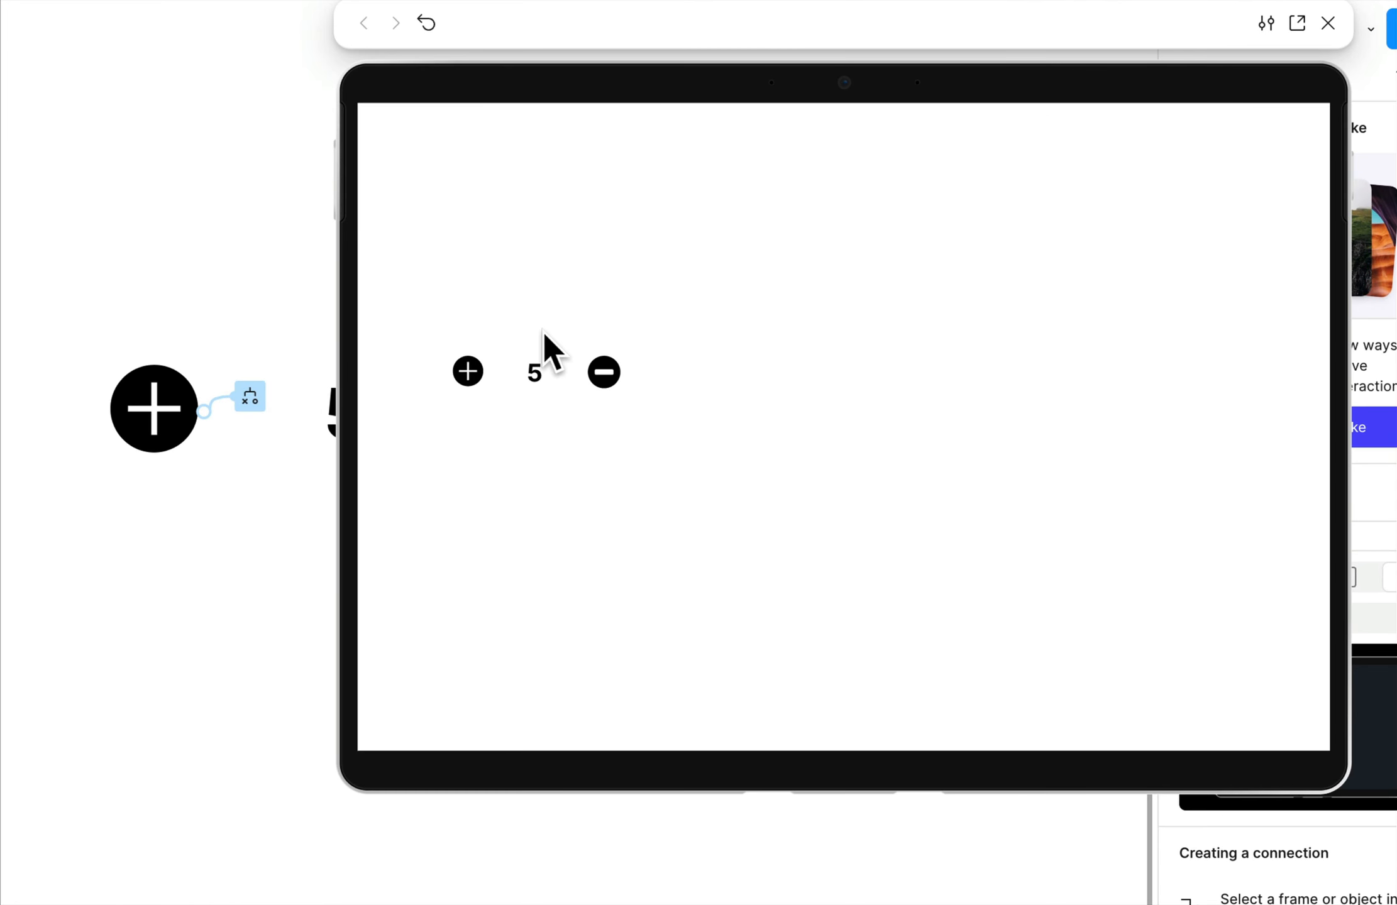
left_click(473, 377)
left_click(472, 378)
left_click(472, 377)
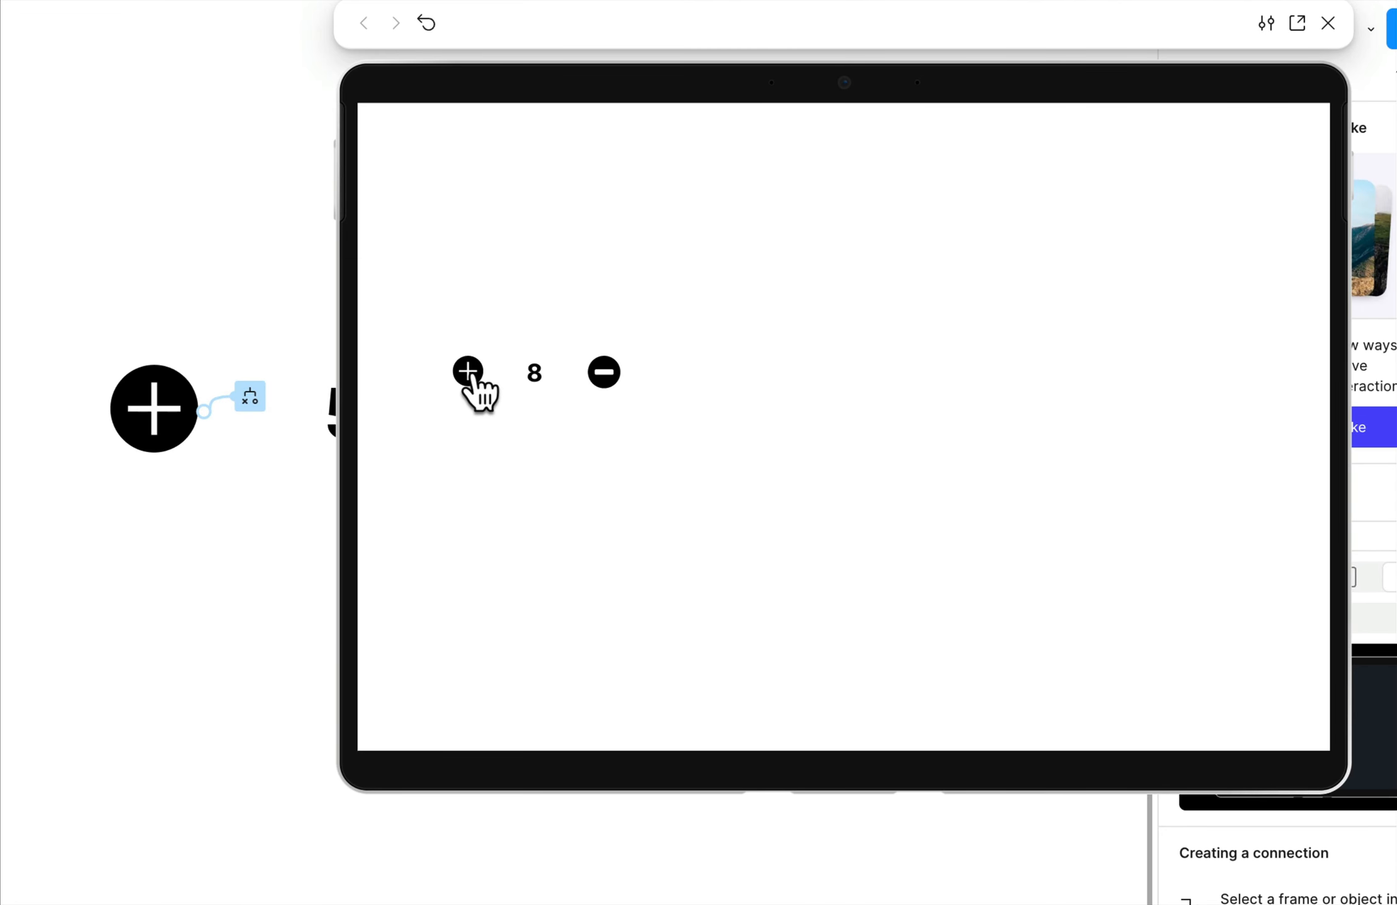
left_click(471, 378)
left_click(471, 378)
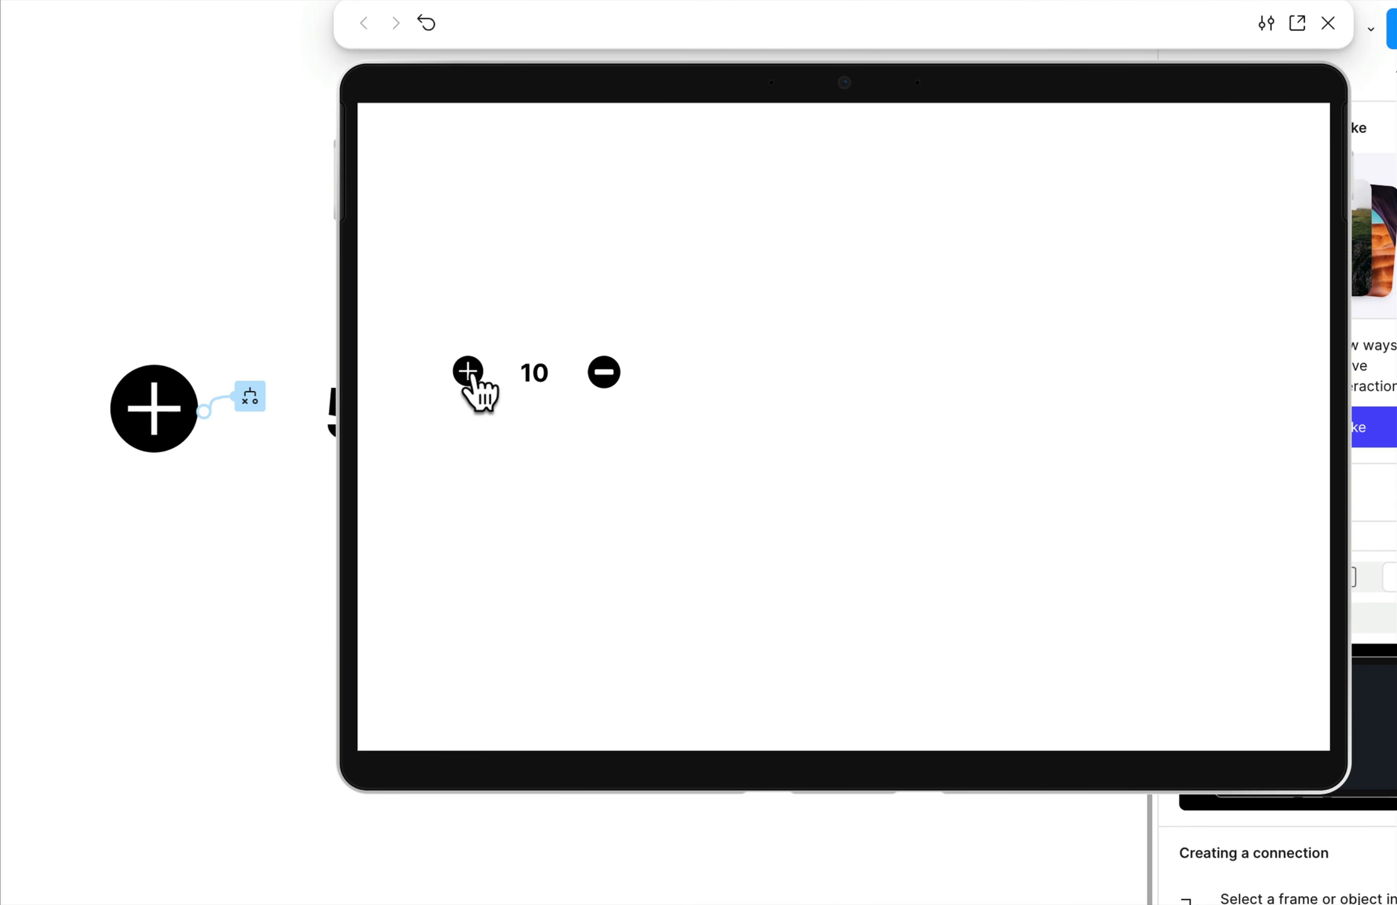
Test the minus icon in the preview by lowering the counter to its lower limit of 0.
left_click(610, 374)
left_click(610, 374)
left_click(611, 373)
left_click(611, 373)
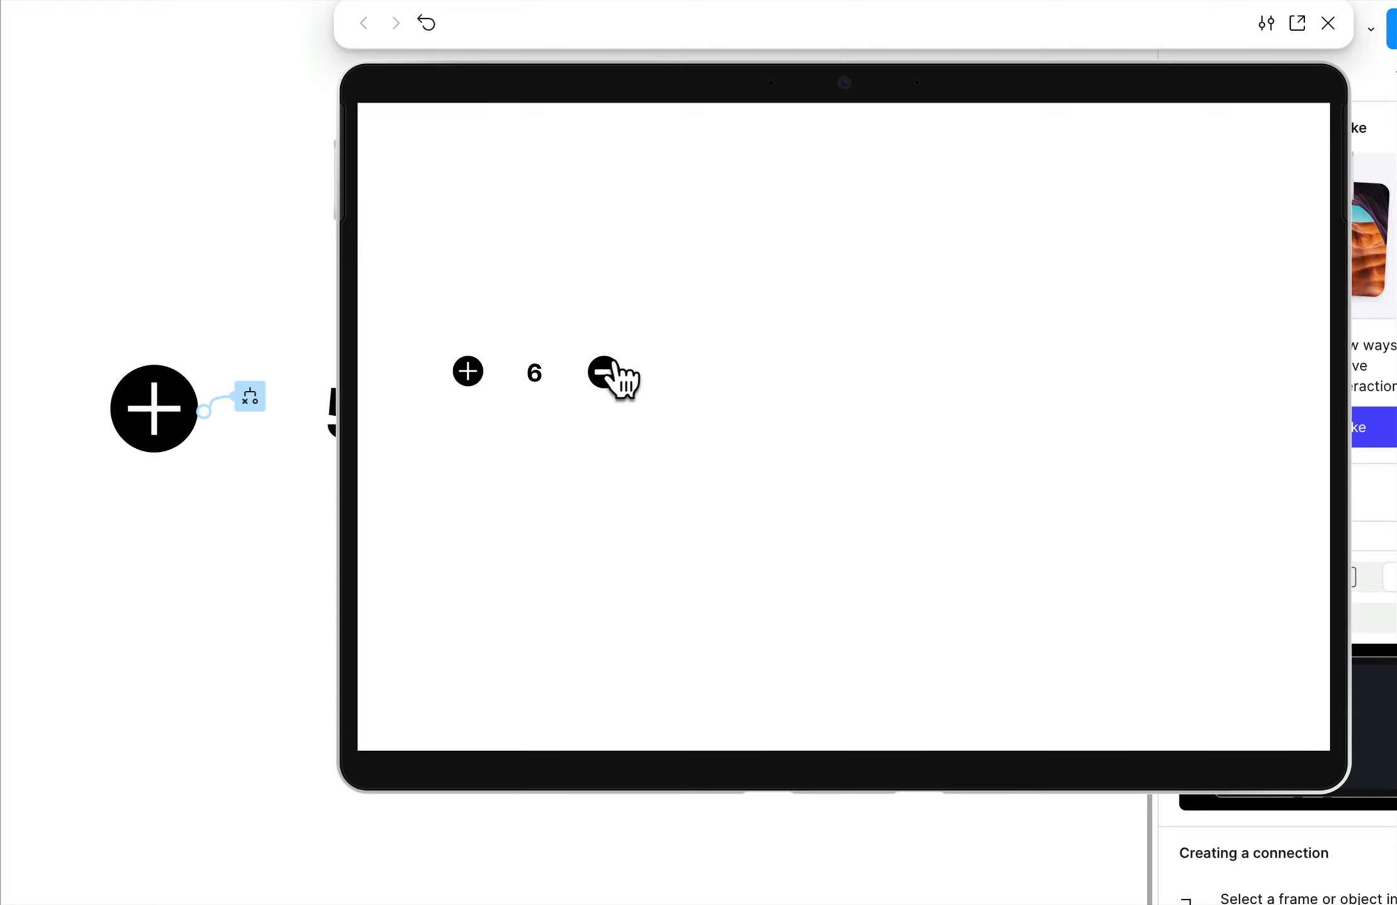
left_click(613, 372)
left_click(613, 371)
left_click(613, 371)
left_click(613, 371)
left_click(613, 371)
left_click(613, 371)
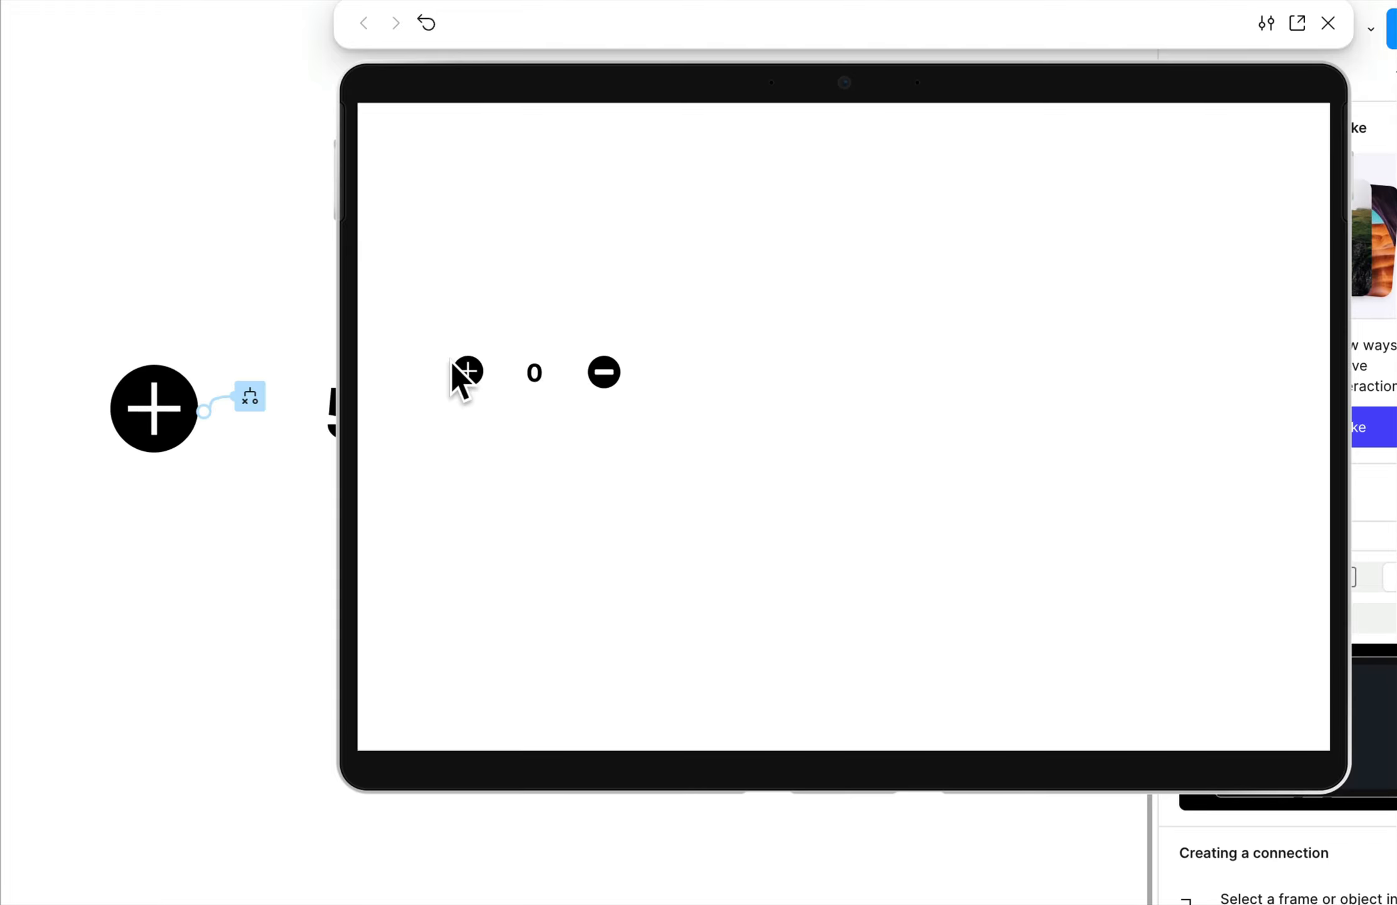
Retest both limits in the preview by raising the counter to 10 again and lowering it back to 0.
triple_click(468, 368)
triple_click(467, 368)
triple_click(467, 368)
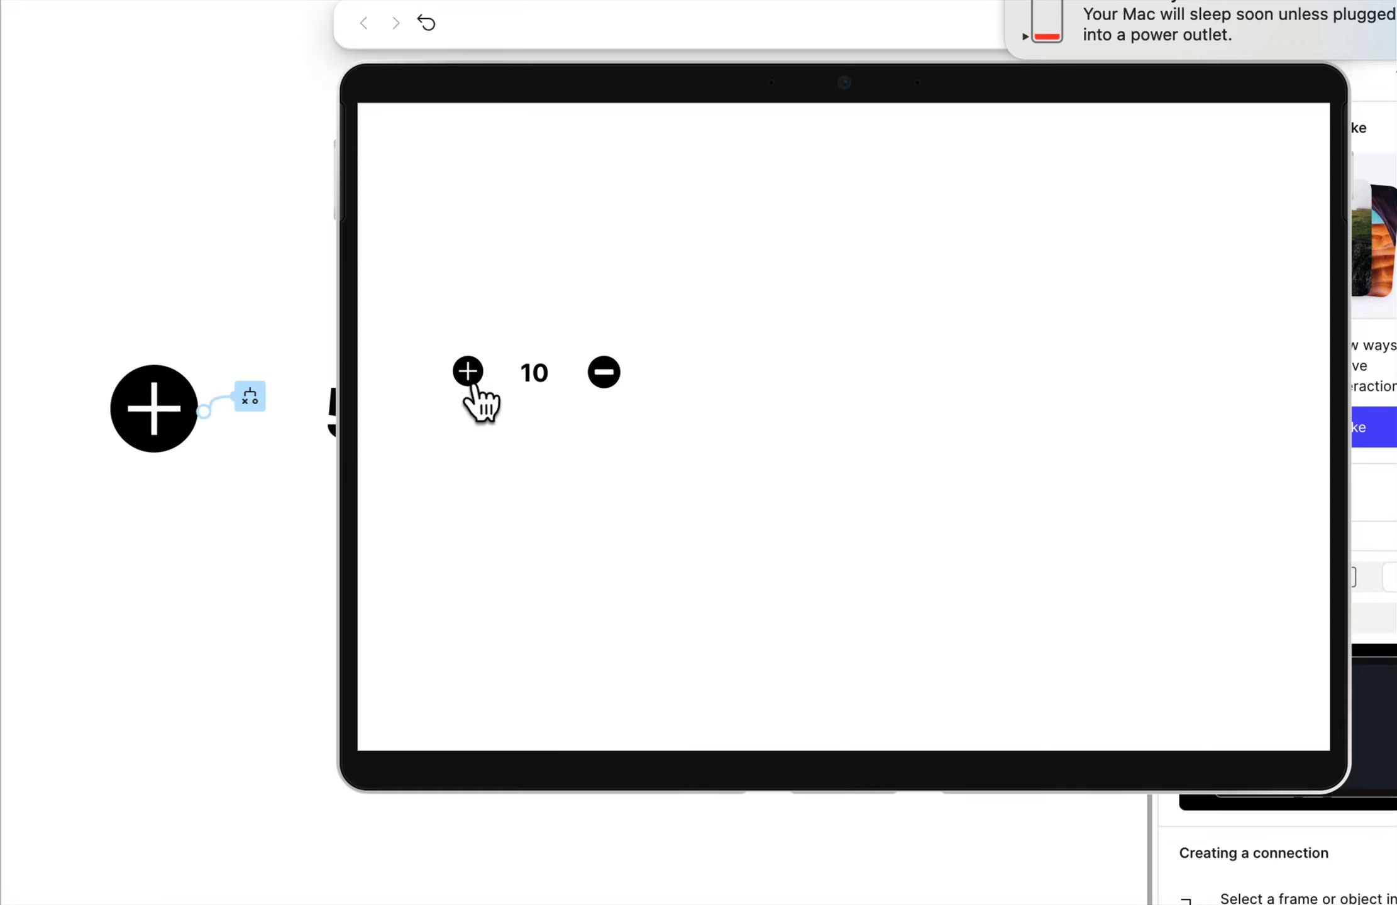
left_click(602, 378)
left_click(602, 377)
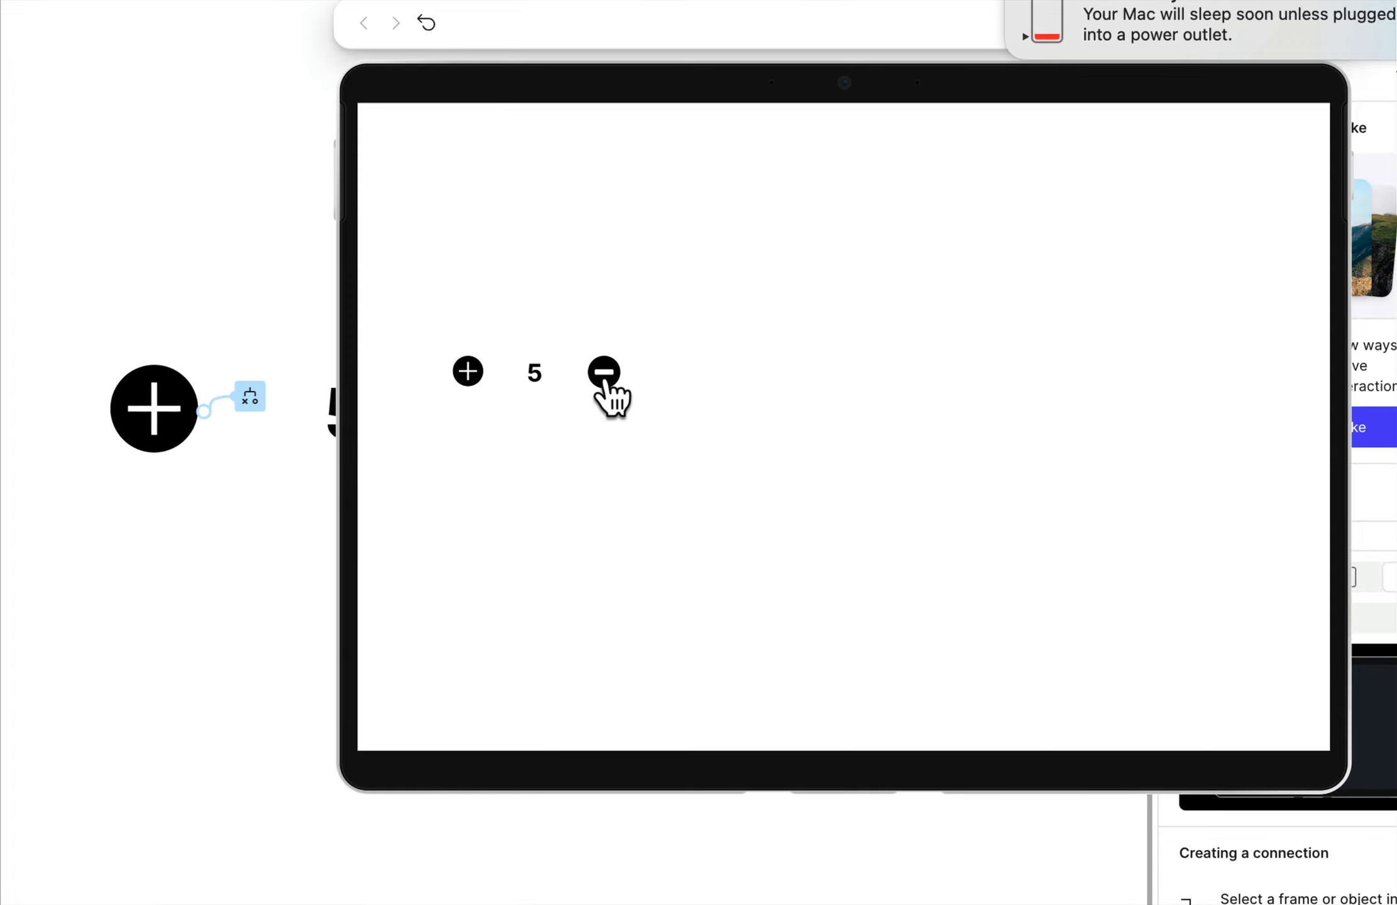
left_click(603, 377)
left_click(604, 377)
left_click(604, 377)
left_click(610, 376)
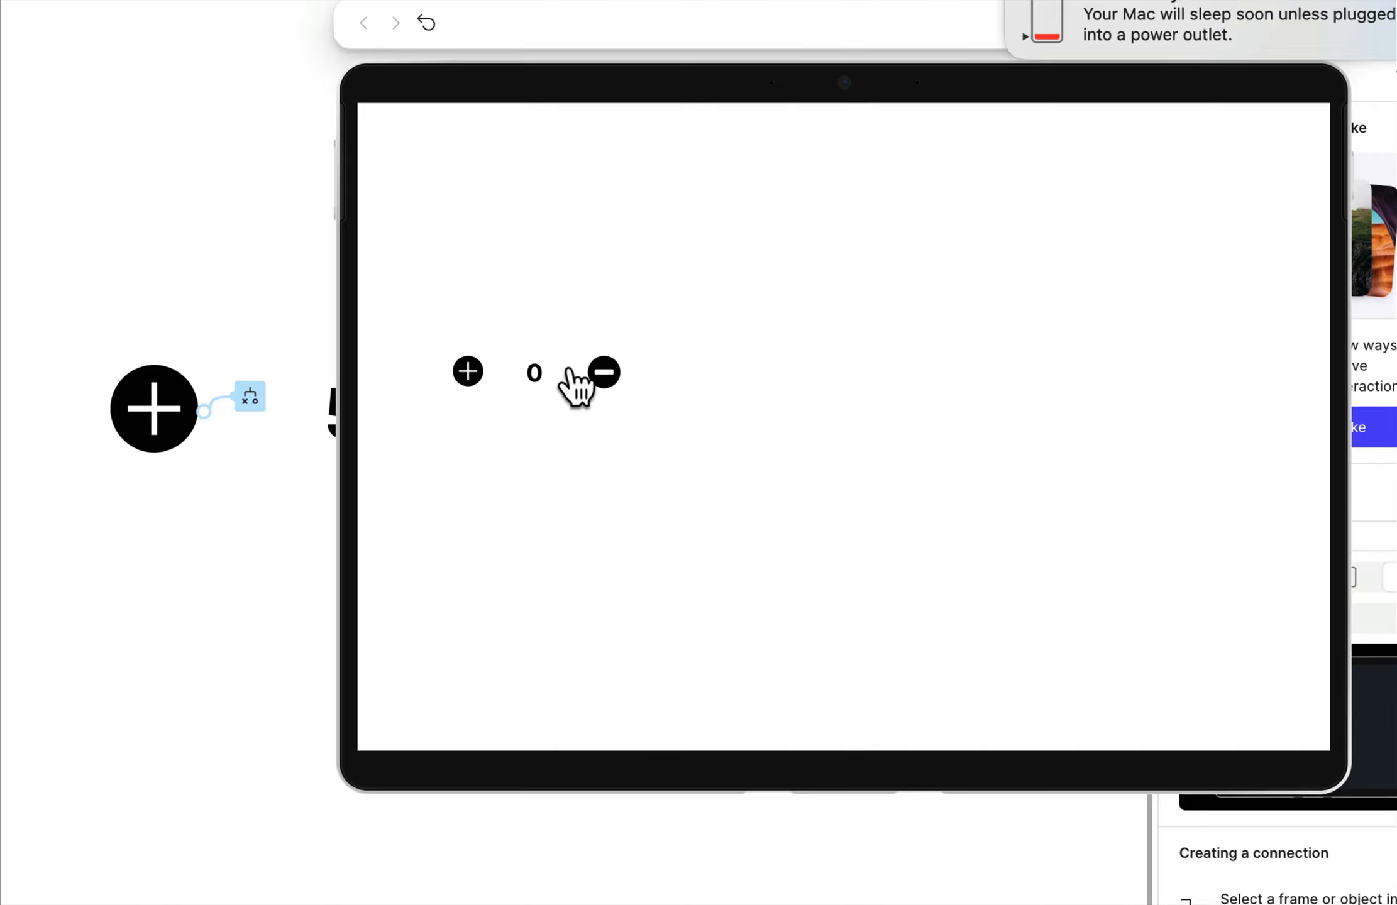